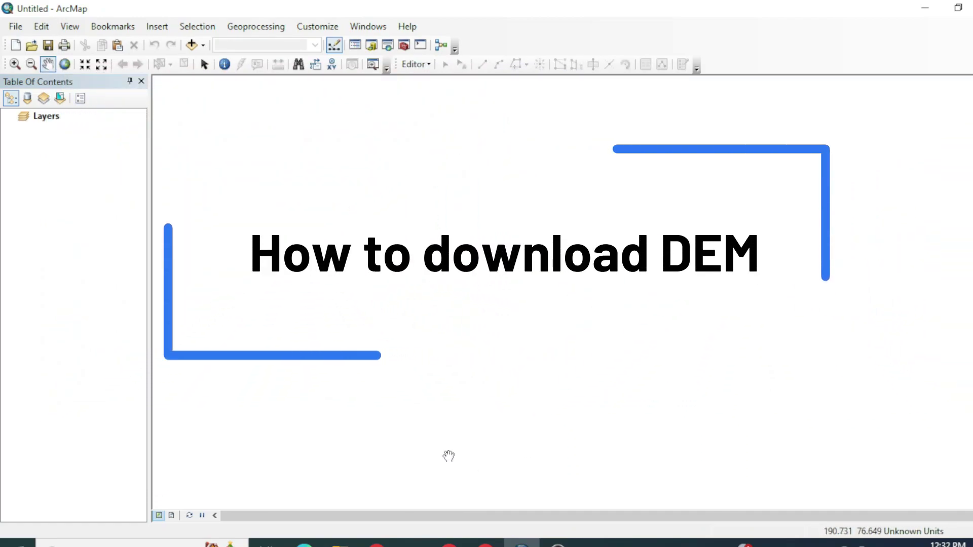
# Switch to the Chrome browser, search for "usgs earth explorer" and open the USGS EarthExplorer site
pyautogui.click(377, 543)
pyautogui.click(315, 51)
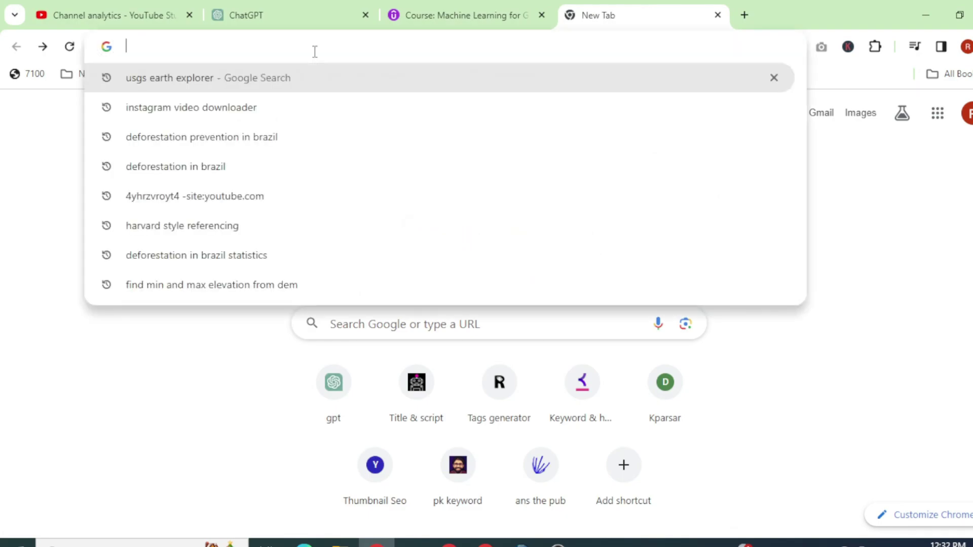
pyautogui.write('usg')
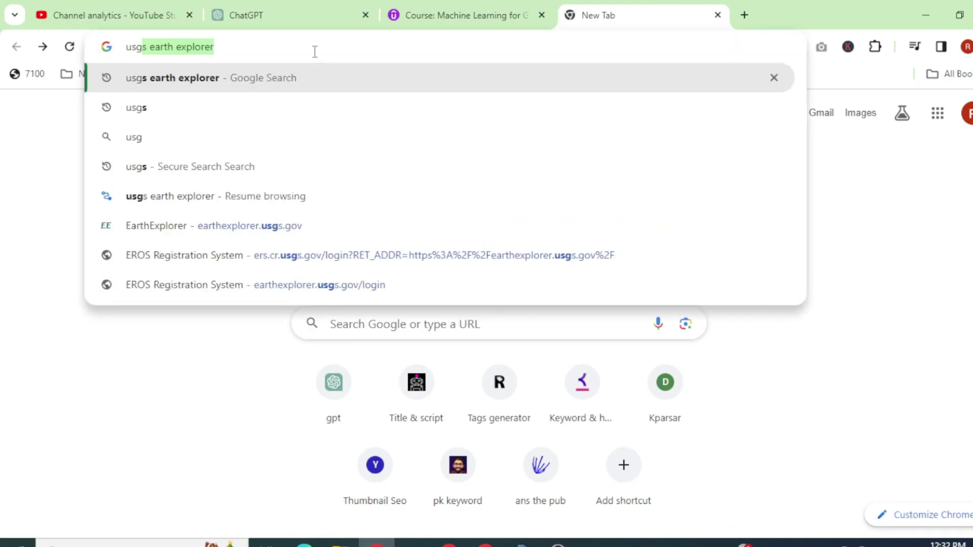
pyautogui.press('Return')
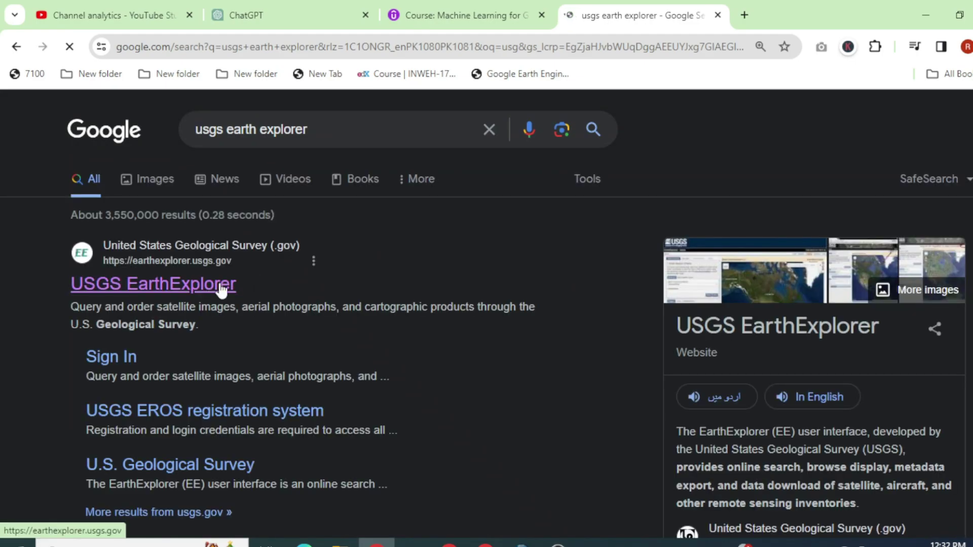
pyautogui.click(220, 286)
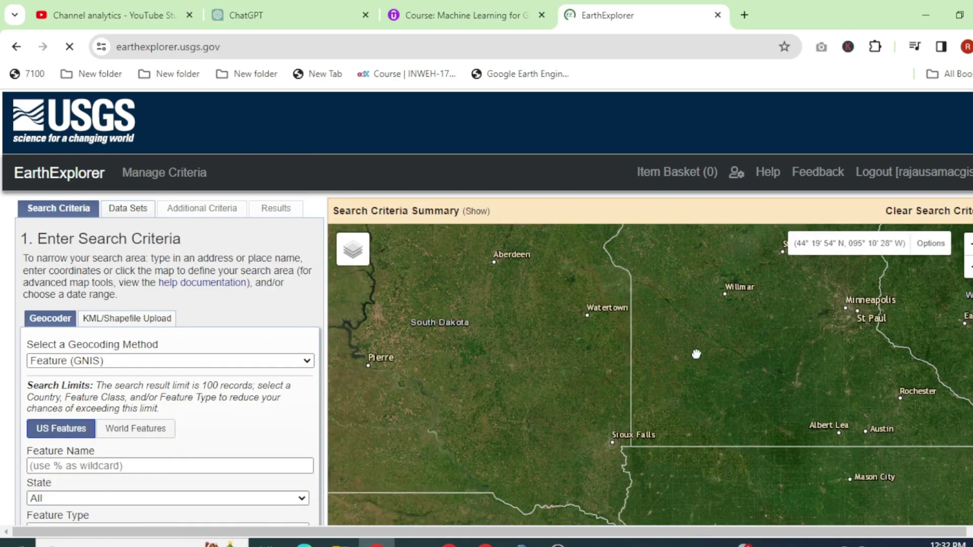
# Mark a four-corner search polygon around the reservoir between Topi and Haripur, about 34°01'–34°15' N and 72°40'–72°59' E
pyautogui.moveTo(696, 355); pyautogui.dragTo(641, 318)
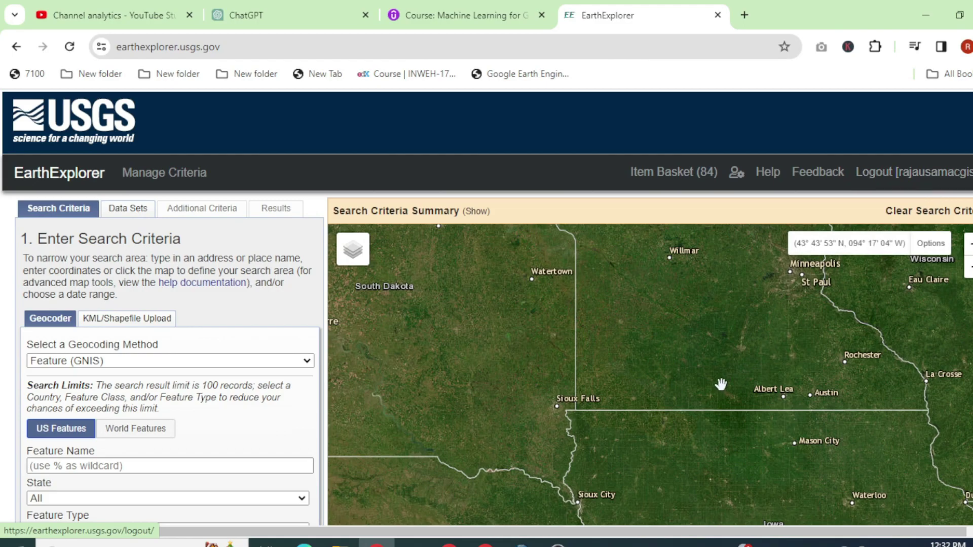
pyautogui.scroll(-3, 593, 308)
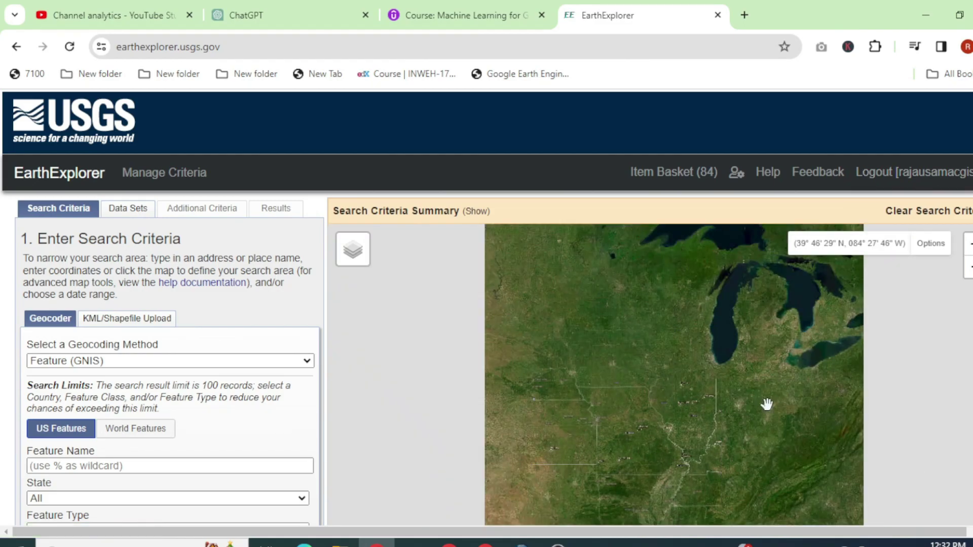
pyautogui.scroll(-2, 735, 385)
pyautogui.moveTo(689, 352); pyautogui.dragTo(451, 306)
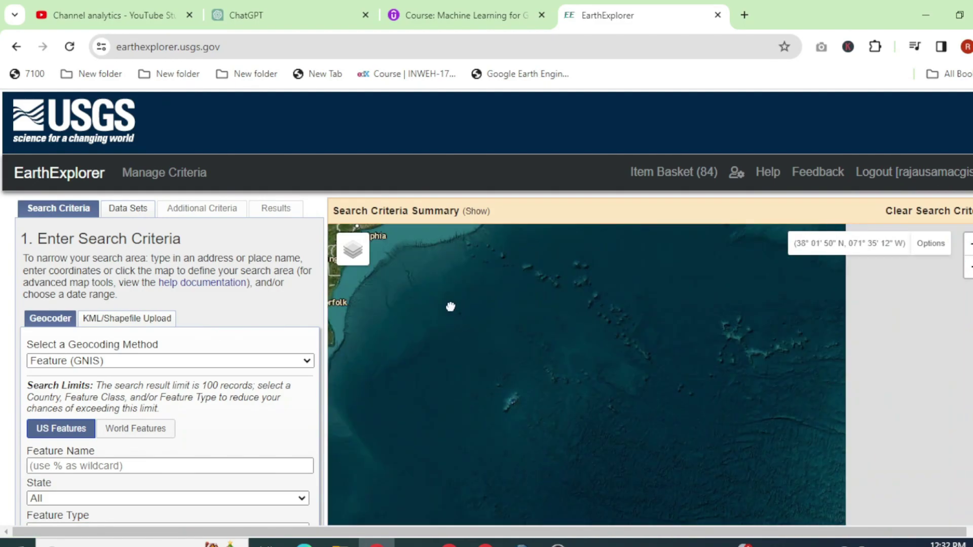
pyautogui.moveTo(801, 340); pyautogui.dragTo(454, 326)
pyautogui.moveTo(808, 326); pyautogui.dragTo(506, 311)
pyautogui.moveTo(709, 420); pyautogui.dragTo(408, 411)
pyautogui.moveTo(751, 307); pyautogui.dragTo(546, 427)
pyautogui.moveTo(801, 365); pyautogui.dragTo(547, 334)
pyautogui.moveTo(775, 434); pyautogui.dragTo(648, 350)
pyautogui.scroll(5, 647, 343)
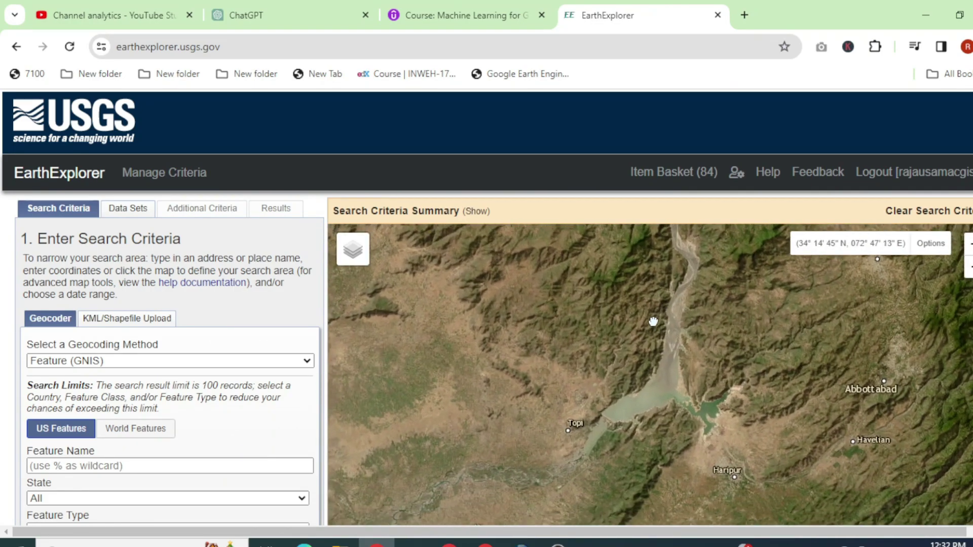
pyautogui.click(601, 313)
pyautogui.click(763, 312)
pyautogui.click(766, 463)
pyautogui.click(592, 459)
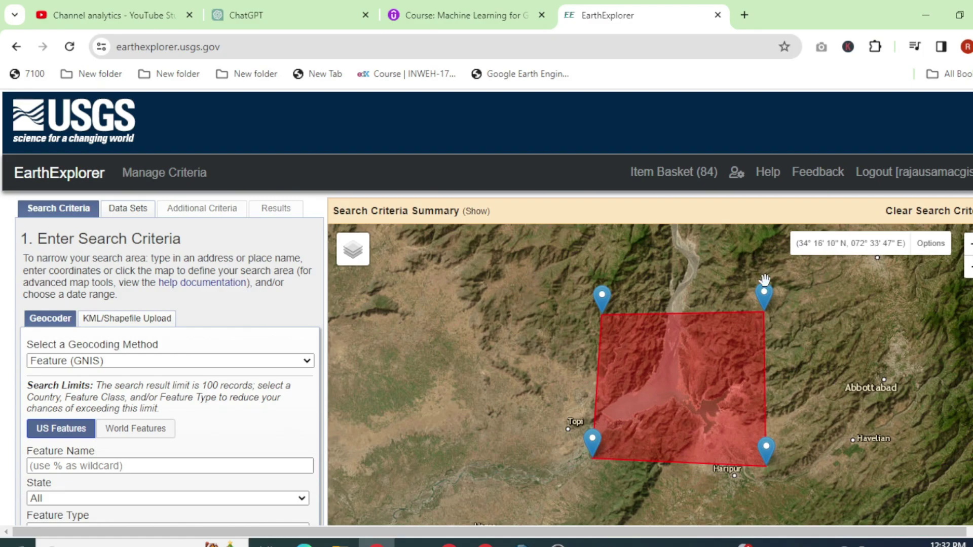
# Choose the SRTM 1 Arc-Second Global data set under Digital Elevation and run the search for the marked polygon
pyautogui.moveTo(522, 385); pyautogui.dragTo(541, 299)
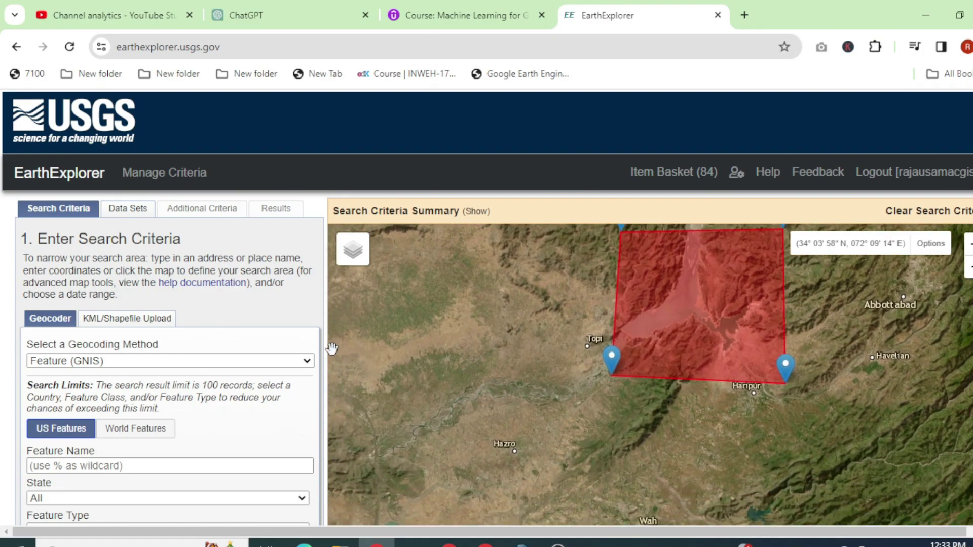
pyautogui.scroll(-7, 257, 369)
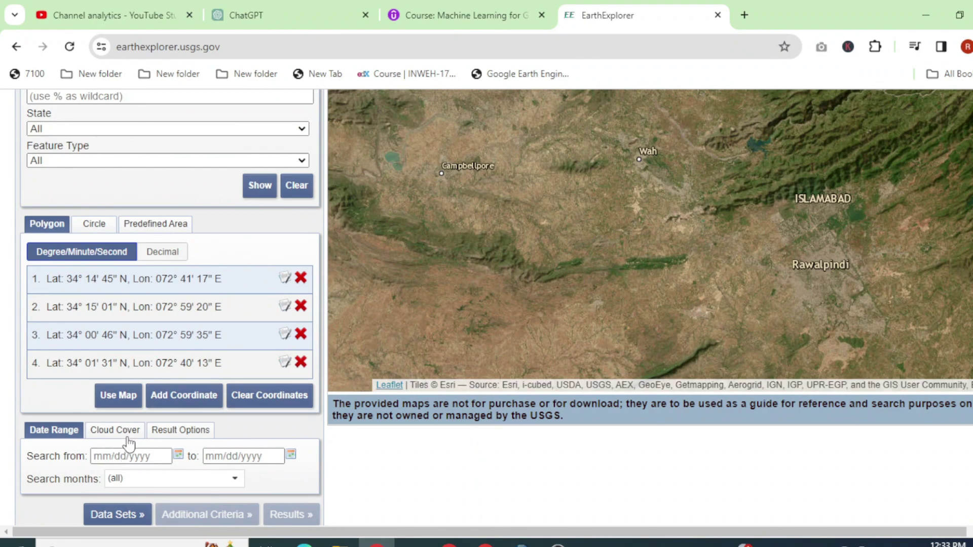
pyautogui.scroll(4, 131, 440)
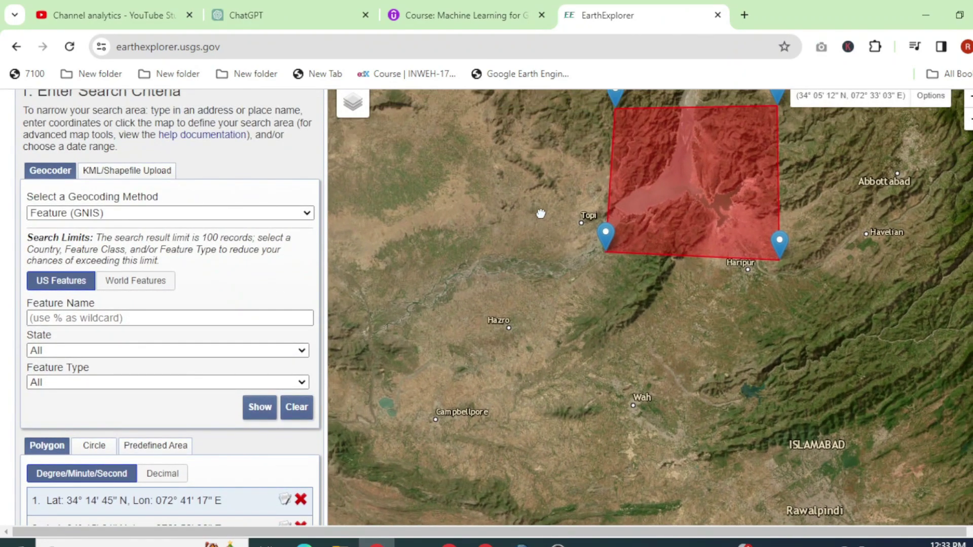
pyautogui.moveTo(540, 213); pyautogui.dragTo(538, 221)
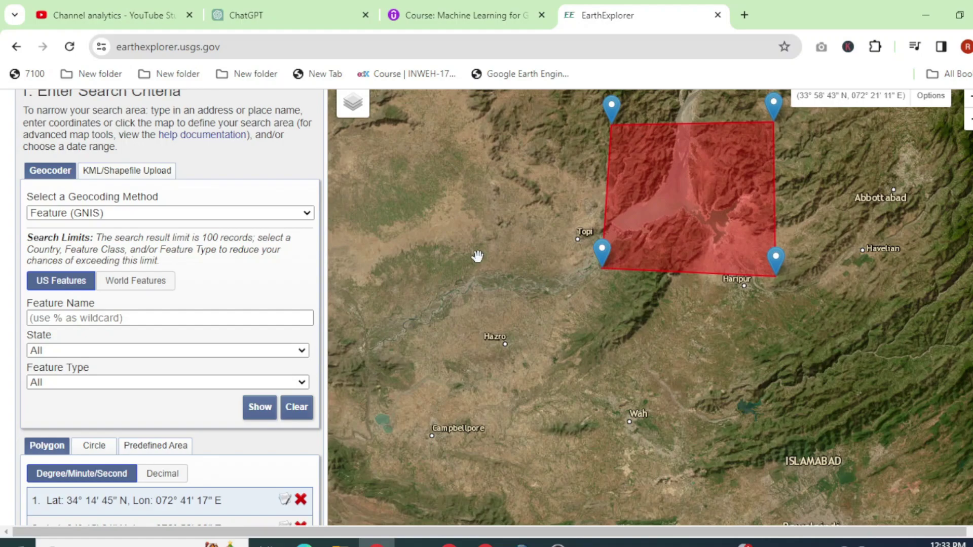
pyautogui.scroll(3, 133, 216)
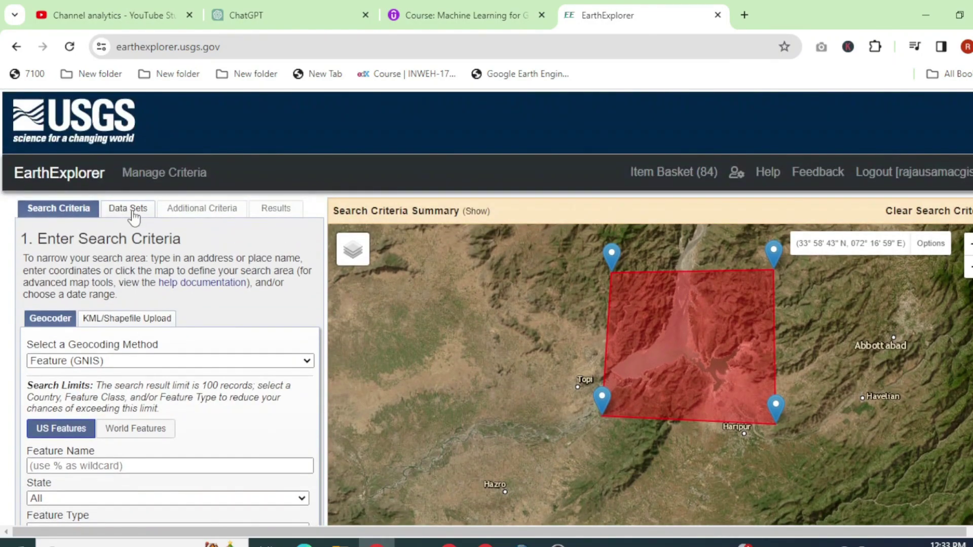
pyautogui.click(135, 216)
pyautogui.scroll(-4, 119, 332)
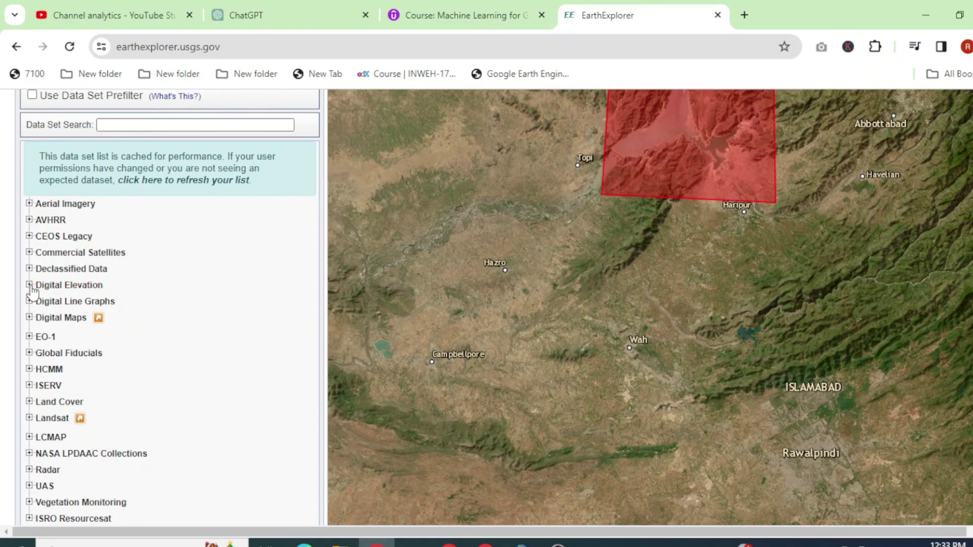
pyautogui.click(30, 285)
pyautogui.click(41, 420)
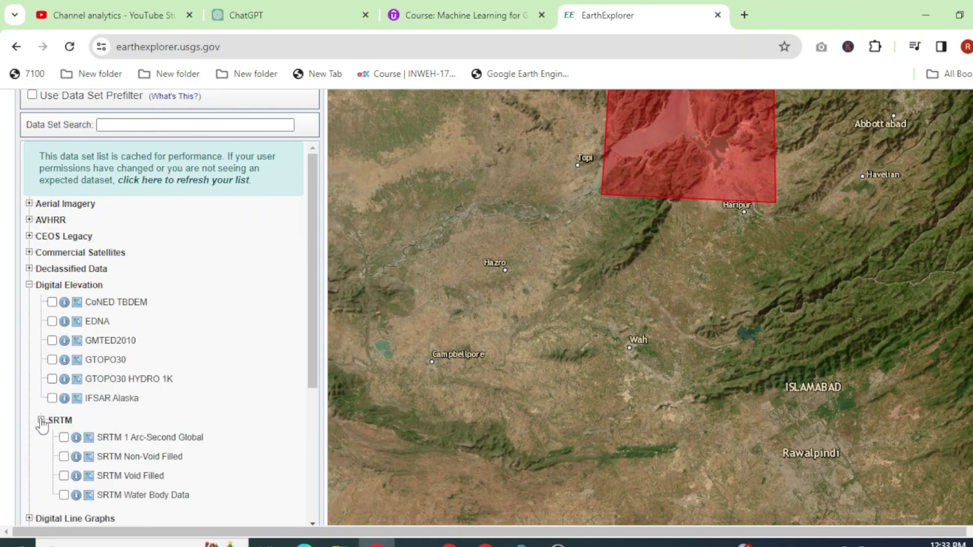
pyautogui.scroll(-2, 59, 425)
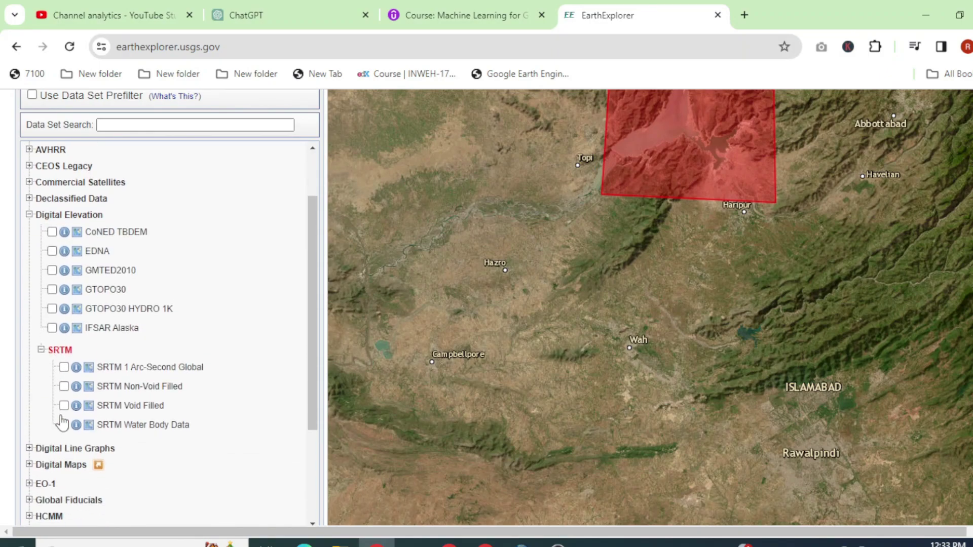
pyautogui.click(63, 364)
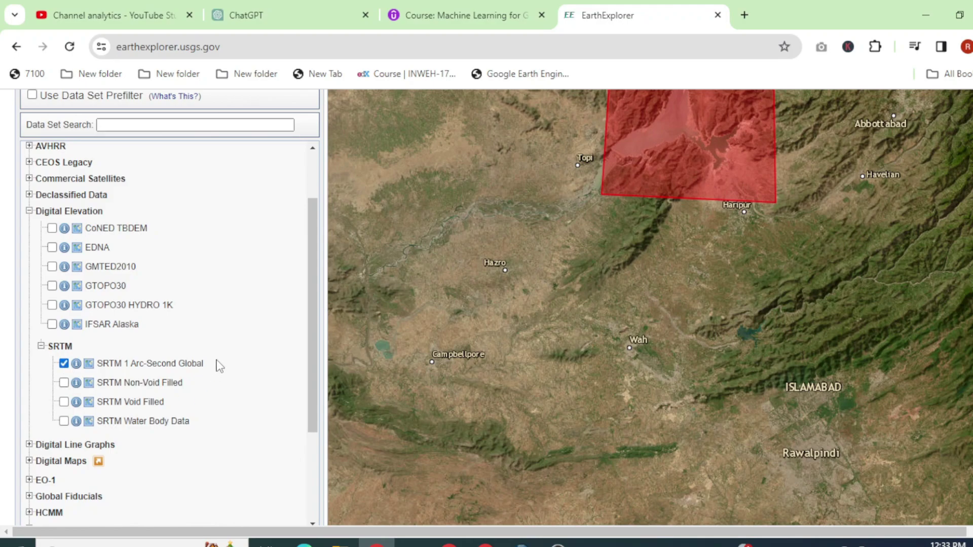
pyautogui.scroll(-6, 243, 355)
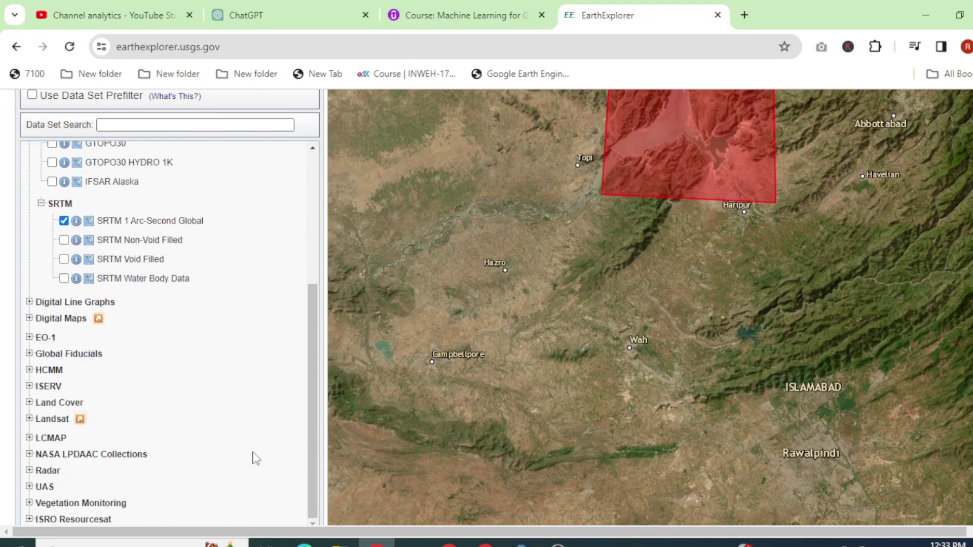
pyautogui.click(288, 436)
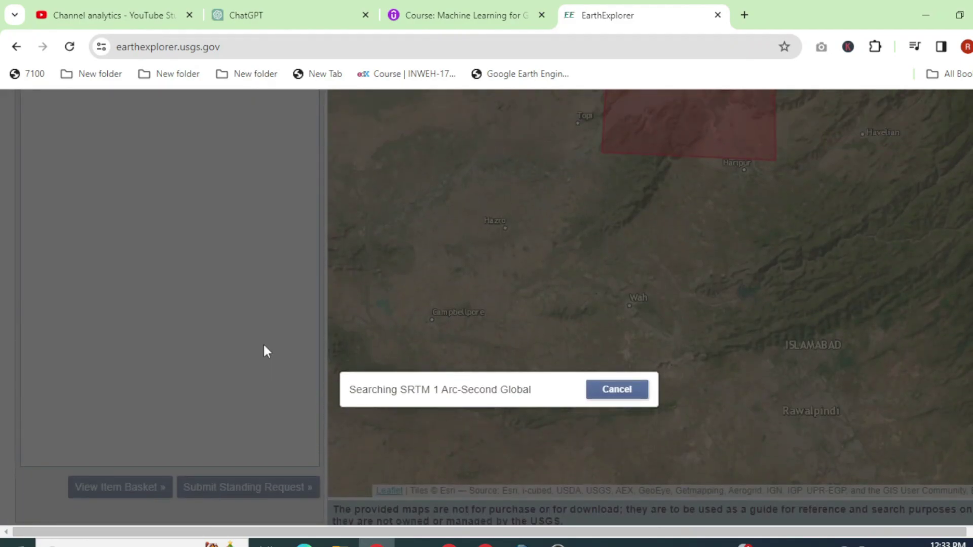
# Check the found SRTM tile's footprint against the marked polygon and download the tile as GeoTIFF 1 Arc-second
pyautogui.scroll(3, 132, 286)
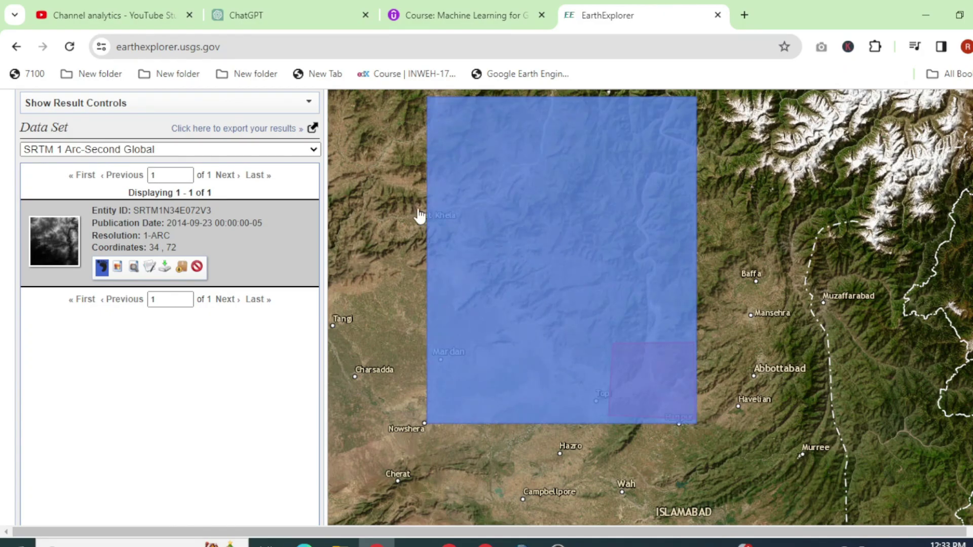
pyautogui.scroll(-1, 643, 403)
pyautogui.scroll(2, 662, 397)
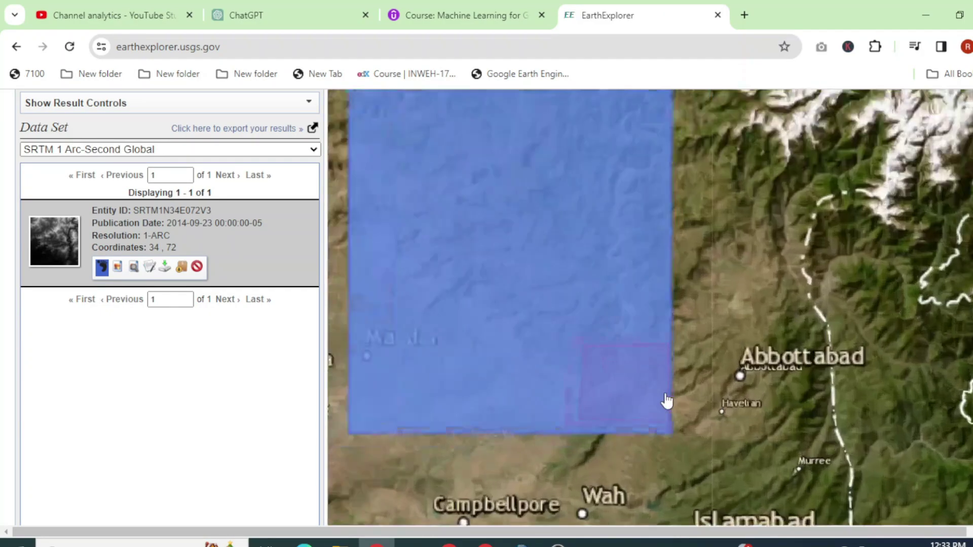
pyautogui.scroll(1, 666, 401)
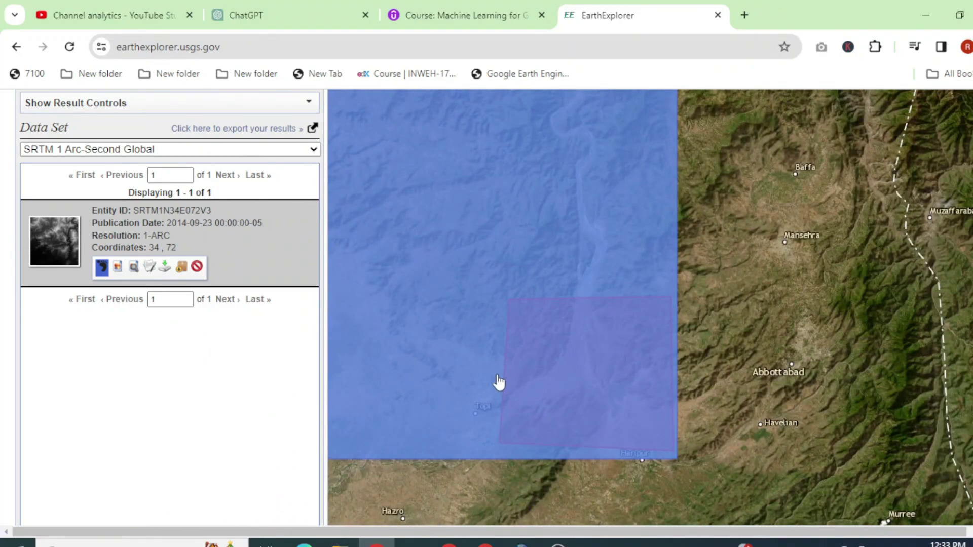
pyautogui.click(165, 268)
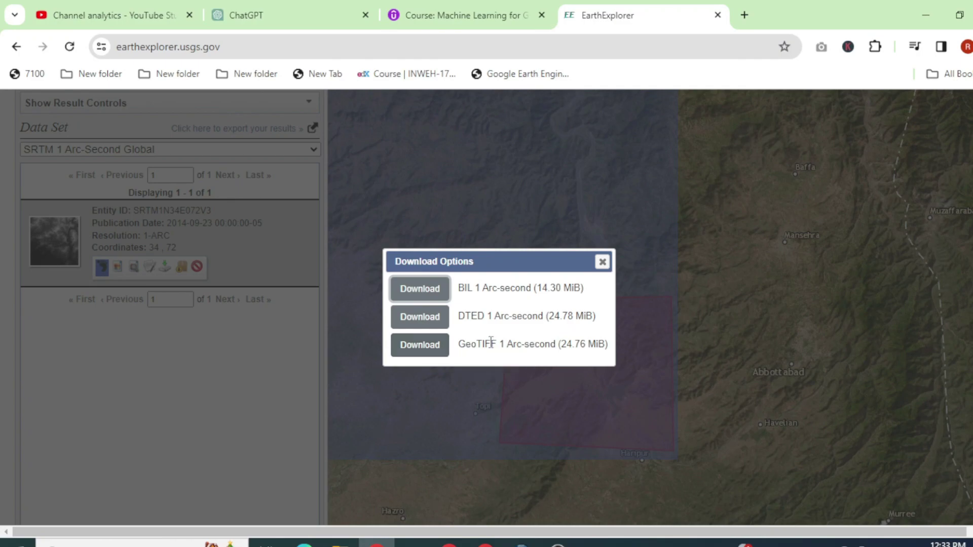
pyautogui.click(433, 347)
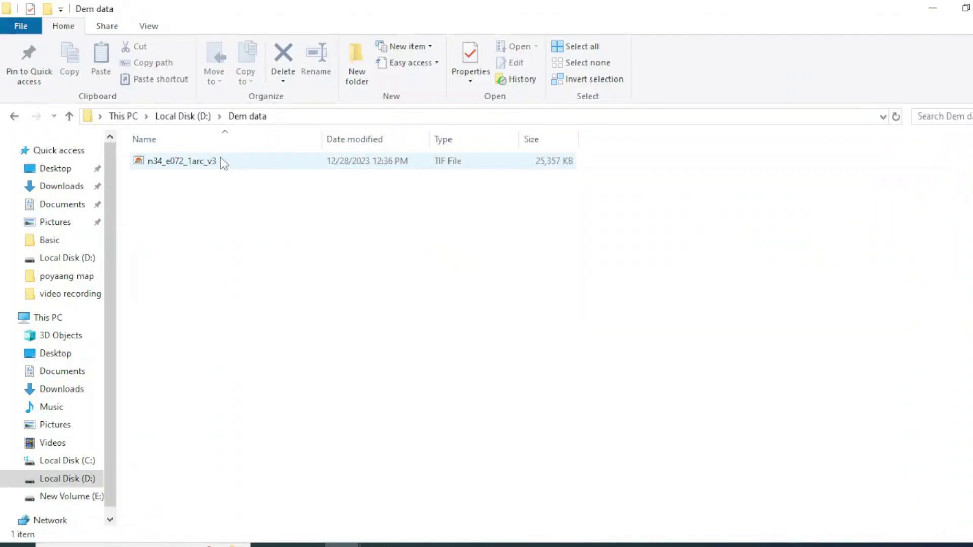
# Add n34_e072_1arc_v3.tif from the Dem data folder to the ArcMap map without building pyramids
pyautogui.moveTo(215, 167)
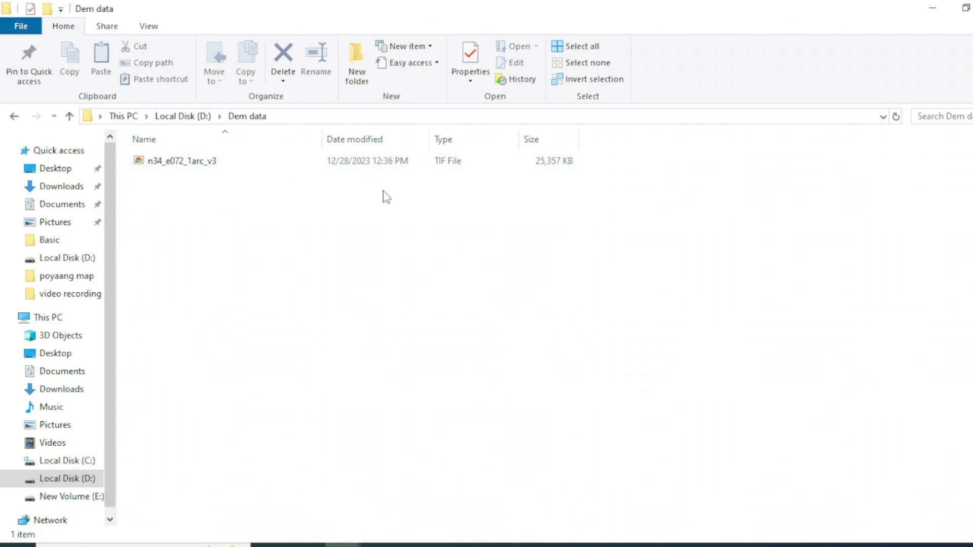
pyautogui.moveTo(156, 165)
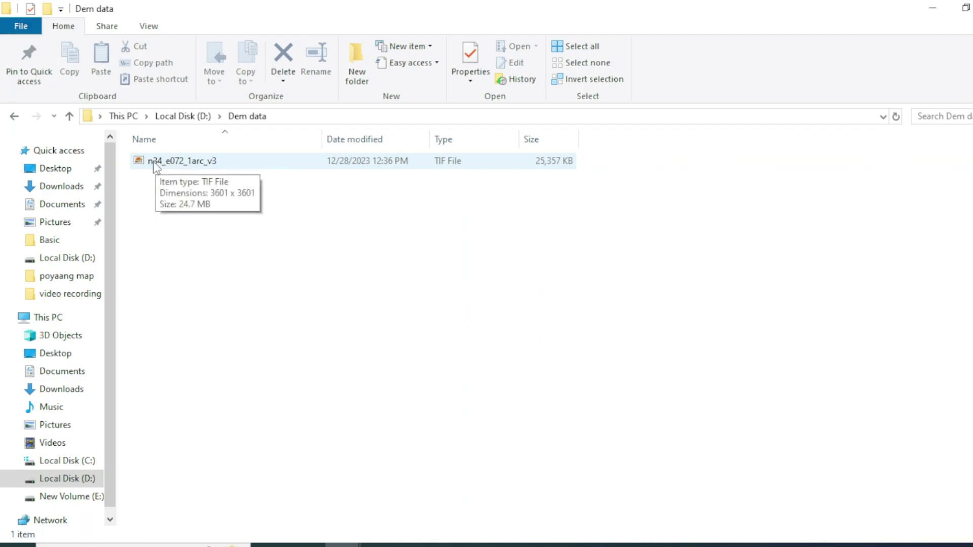
pyautogui.moveTo(153, 161); pyautogui.dragTo(359, 282)
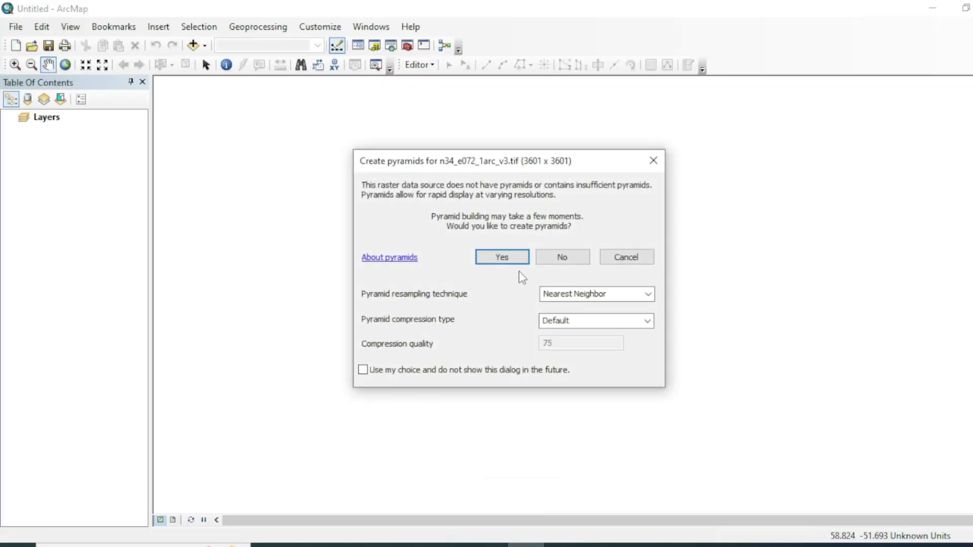
pyautogui.click(548, 259)
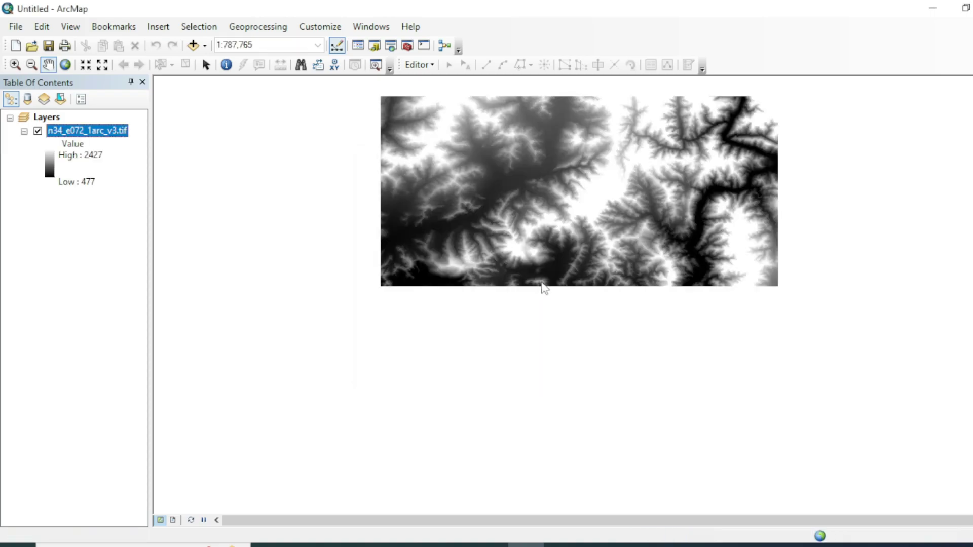
# Identify the DEM's pixel value at a point on the bright high ground in the raster's northern part
pyautogui.moveTo(600, 284); pyautogui.dragTo(513, 289)
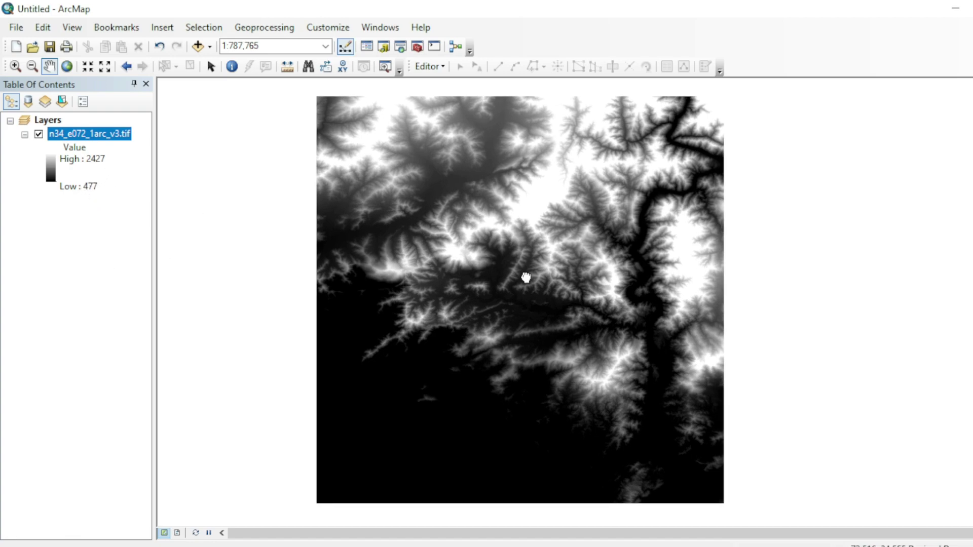
pyautogui.click(231, 66)
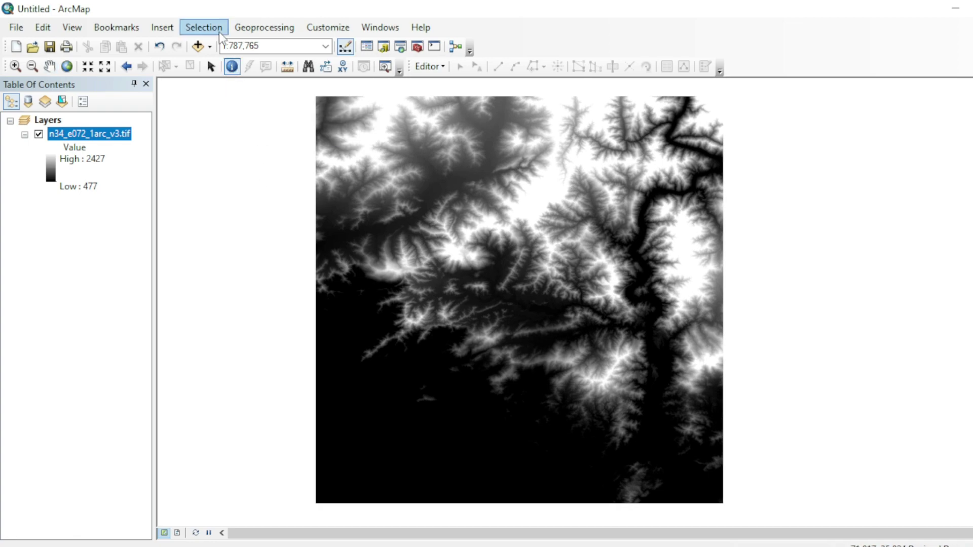
pyautogui.click(540, 190)
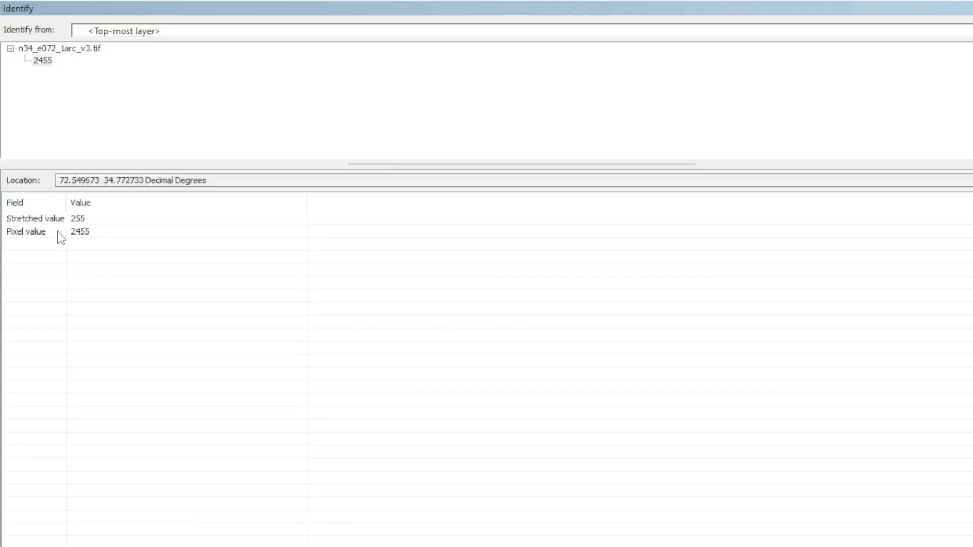
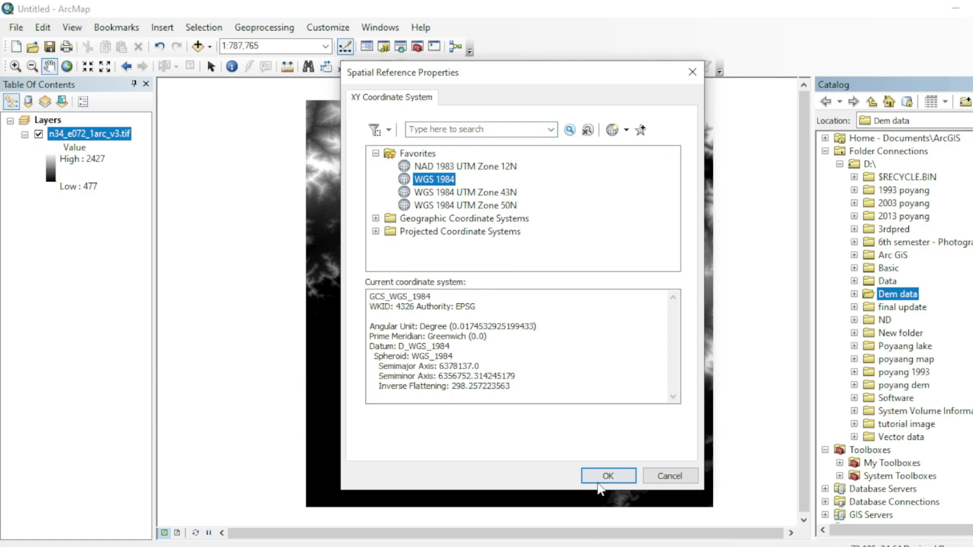
# Confirm the WGS 1984 coordinate system and create the polygon shapefile New_Shapefile in the Dem data folder
pyautogui.click(608, 476)
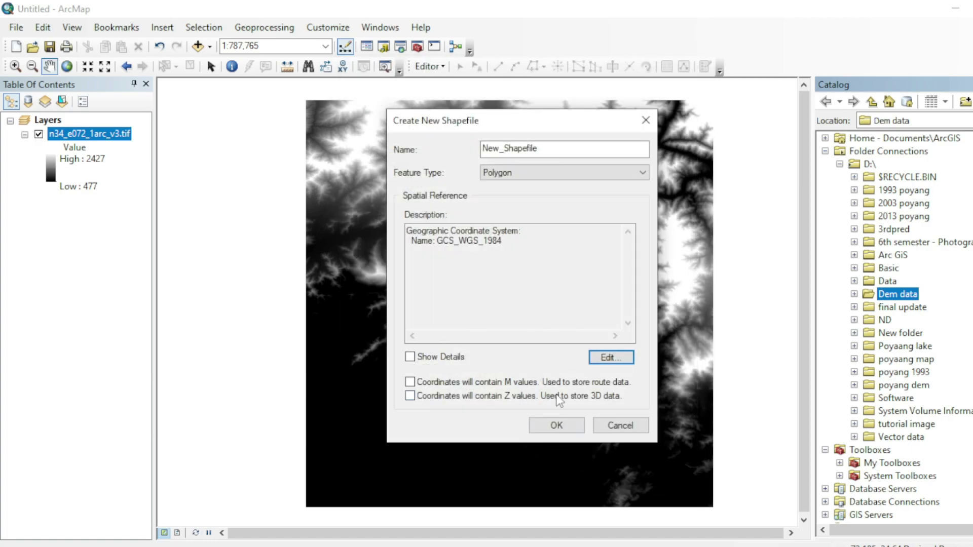
pyautogui.click(557, 425)
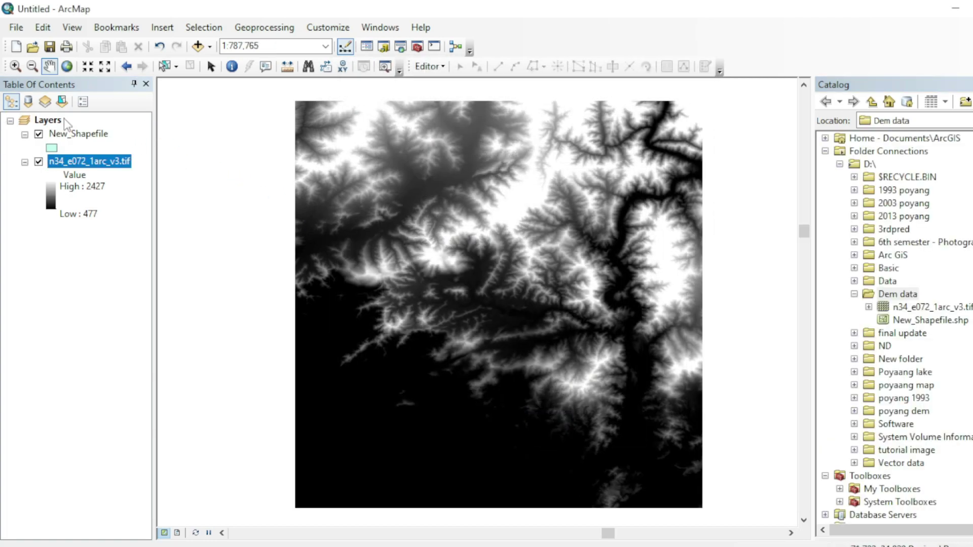
# Start an edit session on New_Shapefile and select its feature template, closing the Catalog to free map space
pyautogui.rightClick(87, 133)
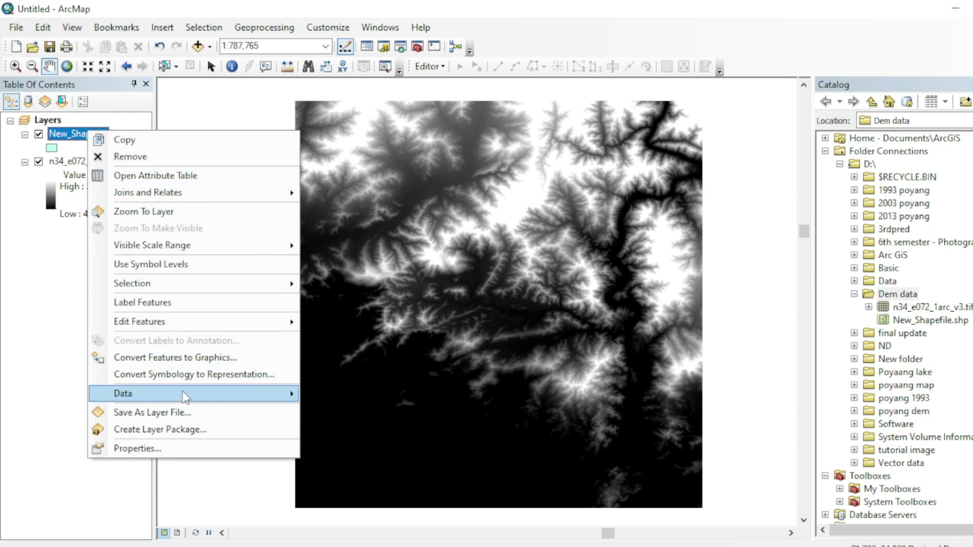
pyautogui.moveTo(169, 395)
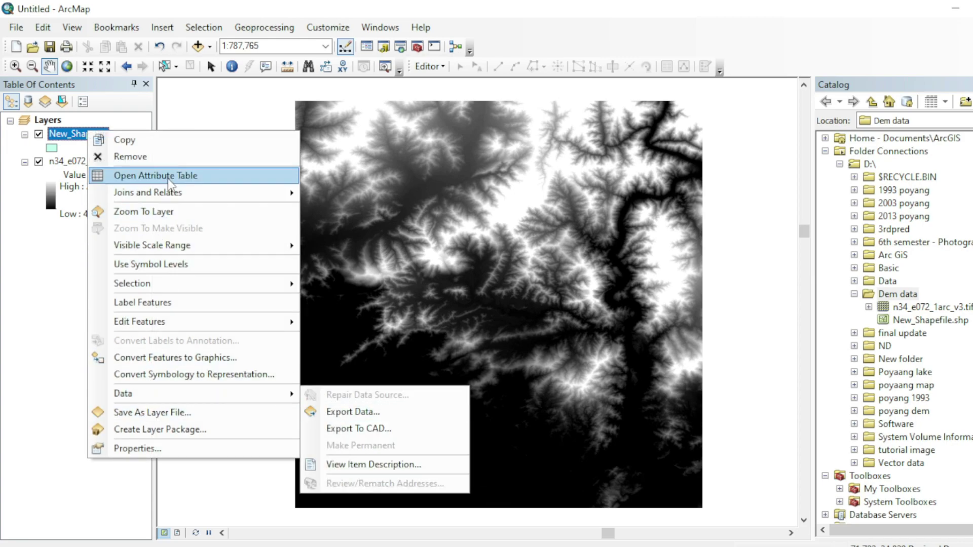
pyautogui.moveTo(276, 330)
pyautogui.click(335, 323)
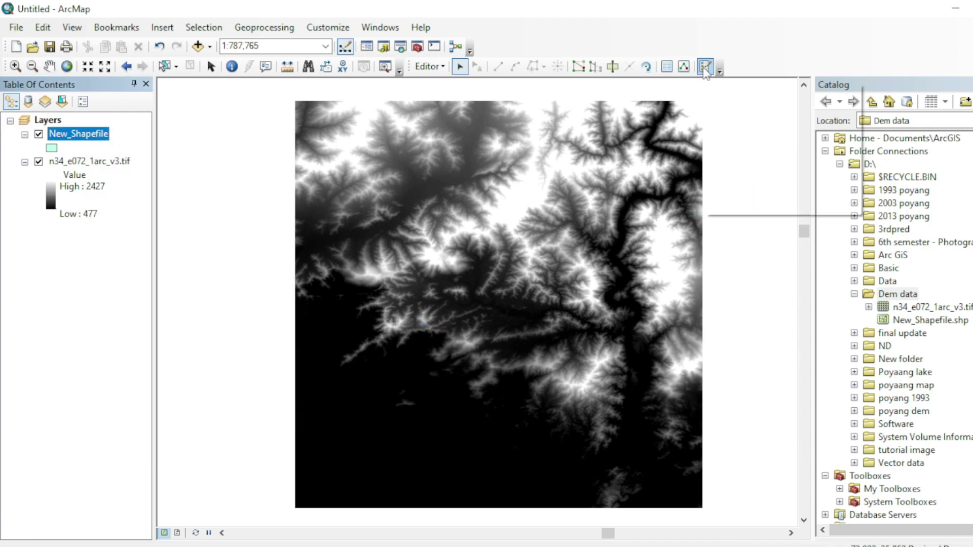
pyautogui.click(882, 135)
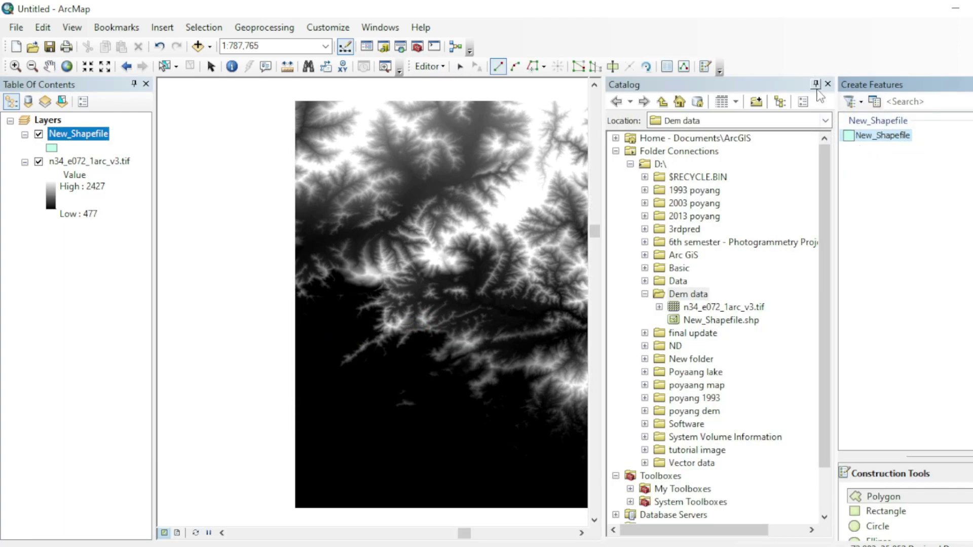
pyautogui.click(828, 84)
# Draw a rectangular polygon about 0.17 by 0.14 degrees over the winding dark valley in the DEM's eastern part
pyautogui.click(885, 498)
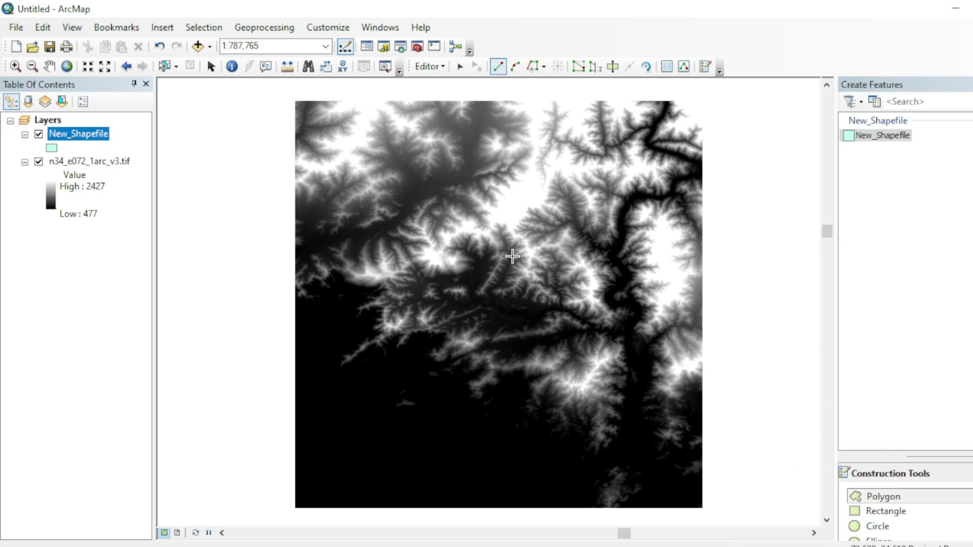
pyautogui.scroll(2, 638, 279)
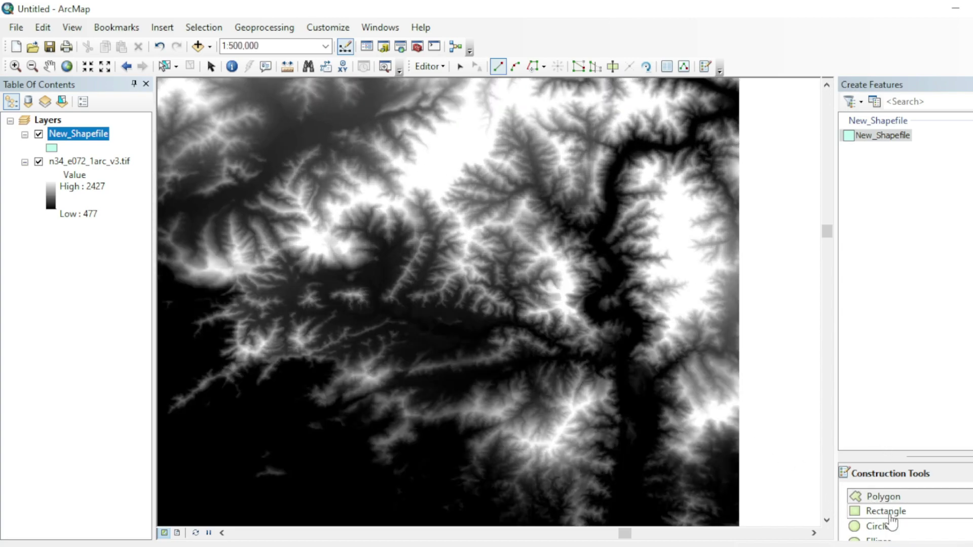
pyautogui.click(887, 512)
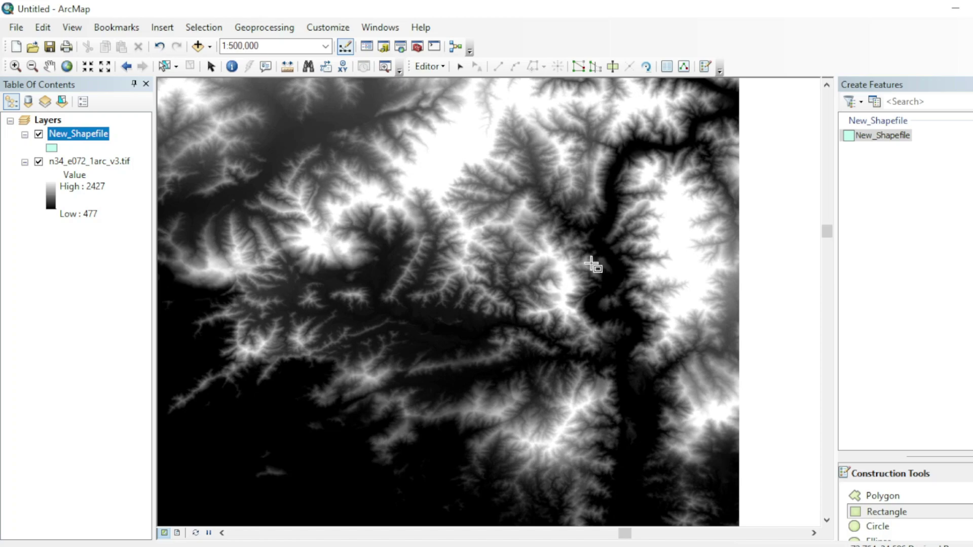
pyautogui.click(565, 264)
pyautogui.click(653, 263)
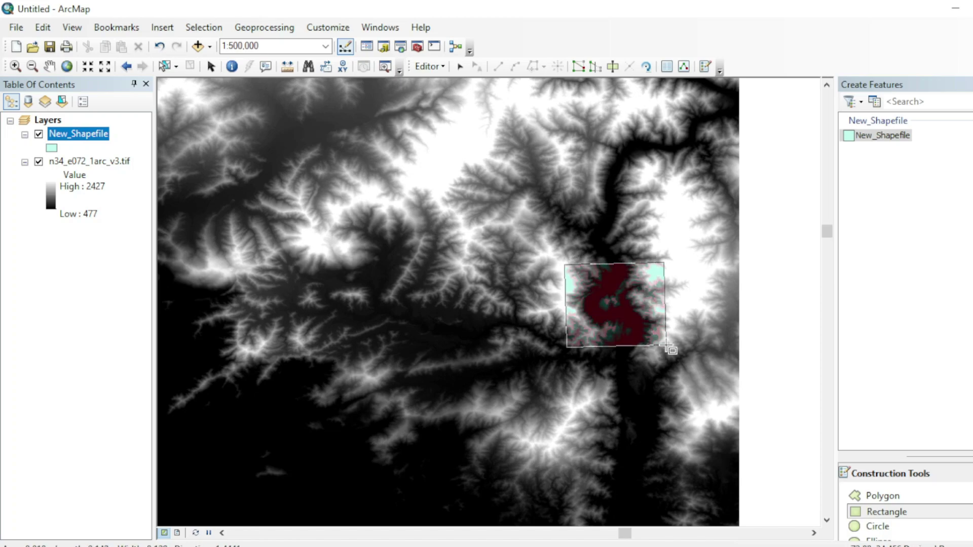
pyautogui.click(679, 350)
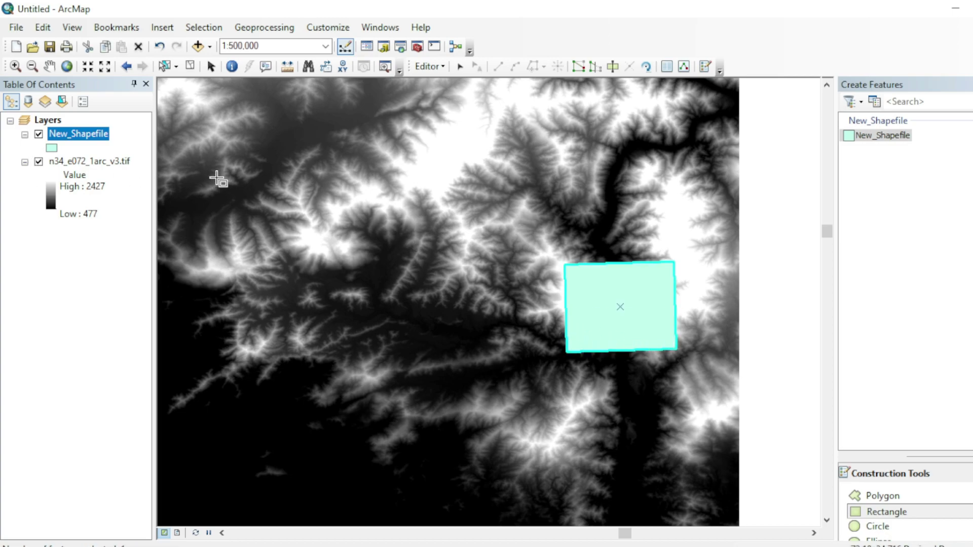
# Stop editing New_Shapefile and save the edits
pyautogui.click(706, 66)
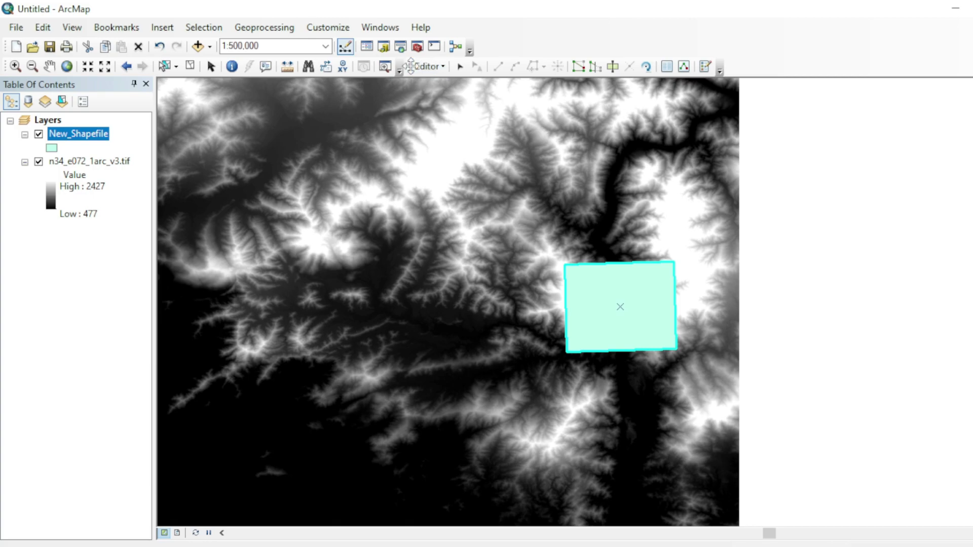
pyautogui.click(431, 66)
pyautogui.click(447, 96)
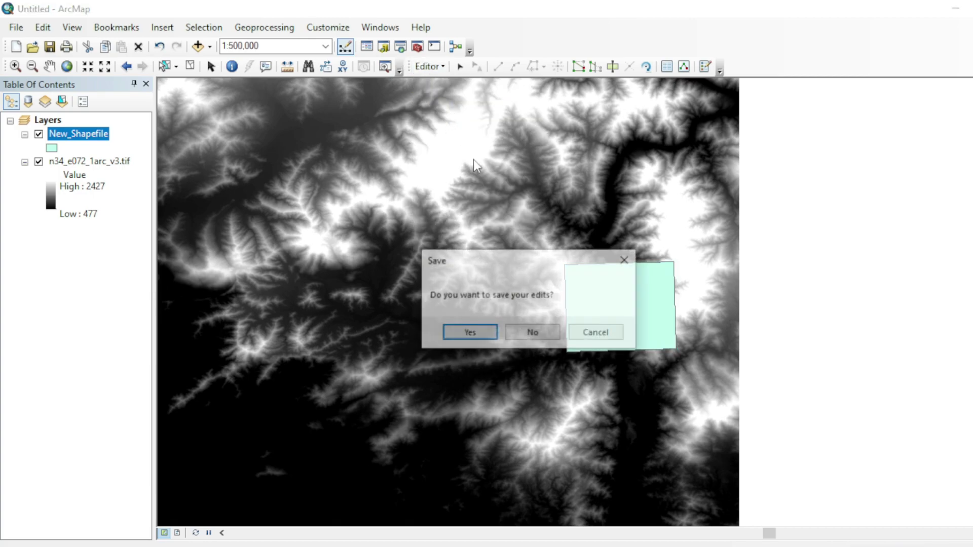
pyautogui.click(468, 332)
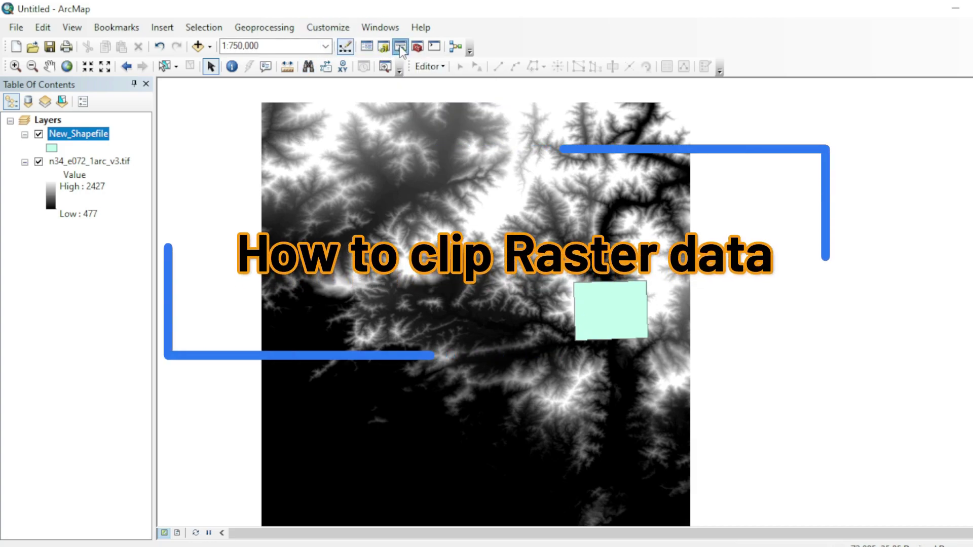
# Search the tools for "extract by mask" and open the Clip (Data Management) tool from the results
pyautogui.hotkey('ctrl', 'f')
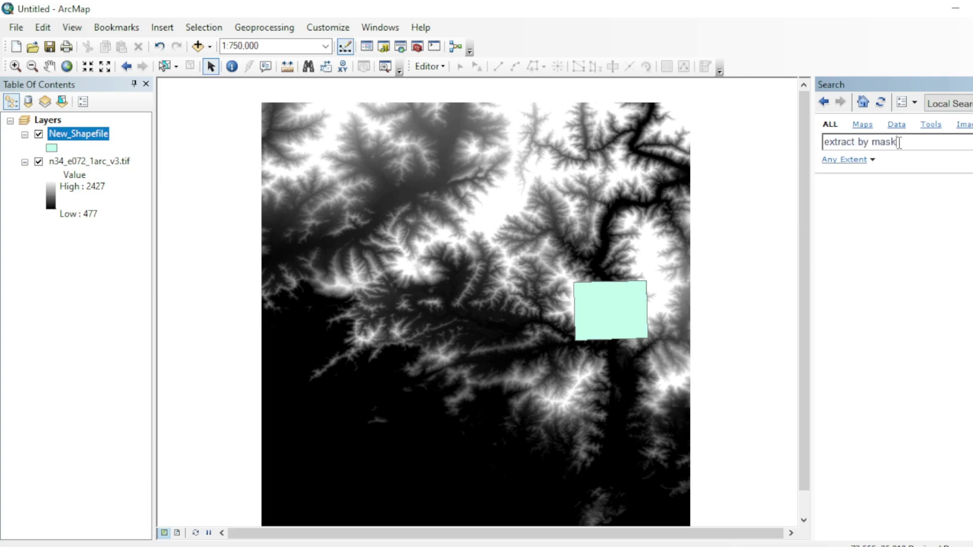
pyautogui.press('Return')
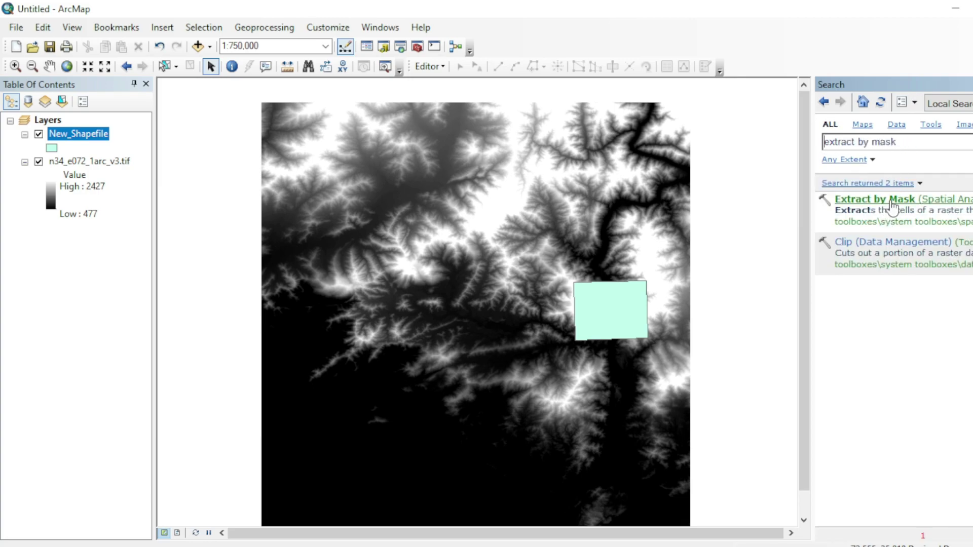
pyautogui.click(897, 257)
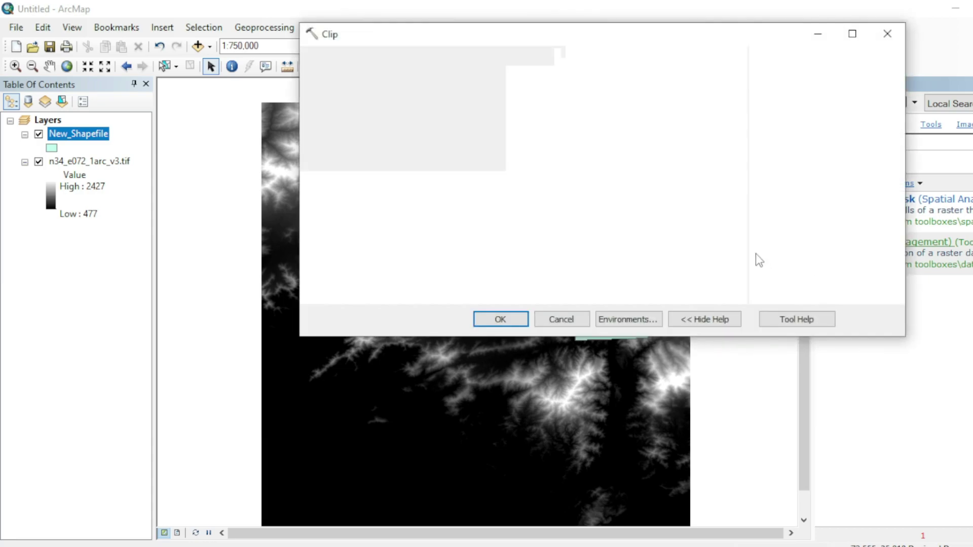
# Set Clip's input raster to n34_e072_1arc_v3.tif and its output extent to New_Shapefile, using the input features for clipping geometry
pyautogui.click(691, 77)
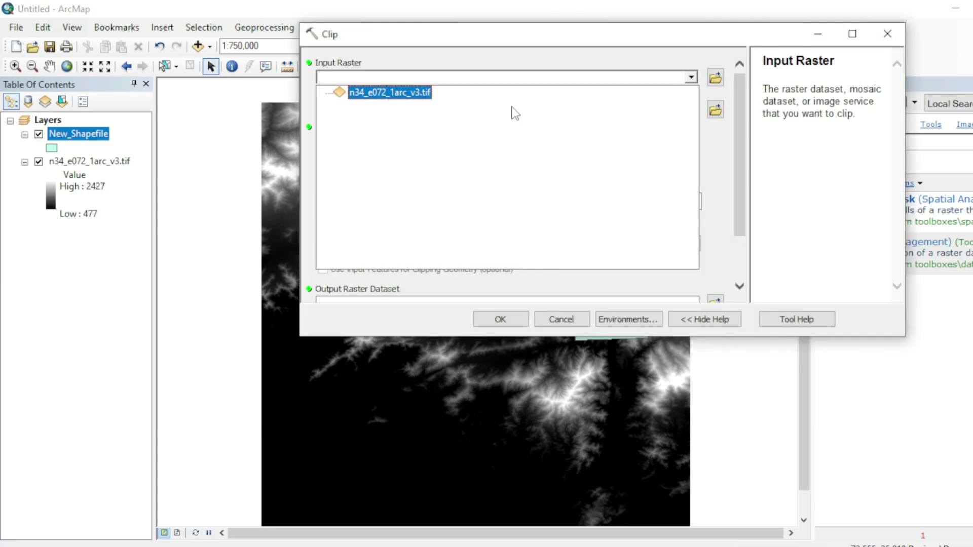
pyautogui.click(402, 95)
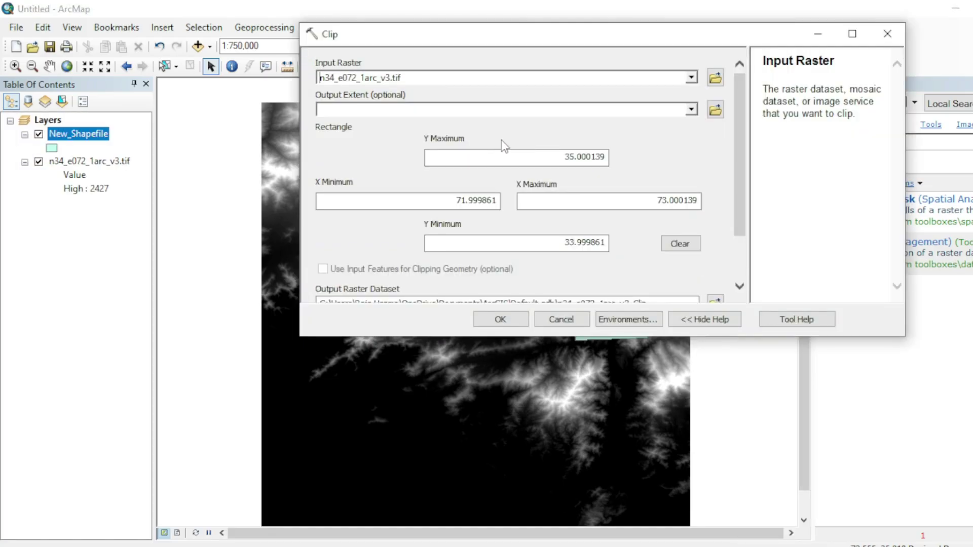
pyautogui.click(692, 110)
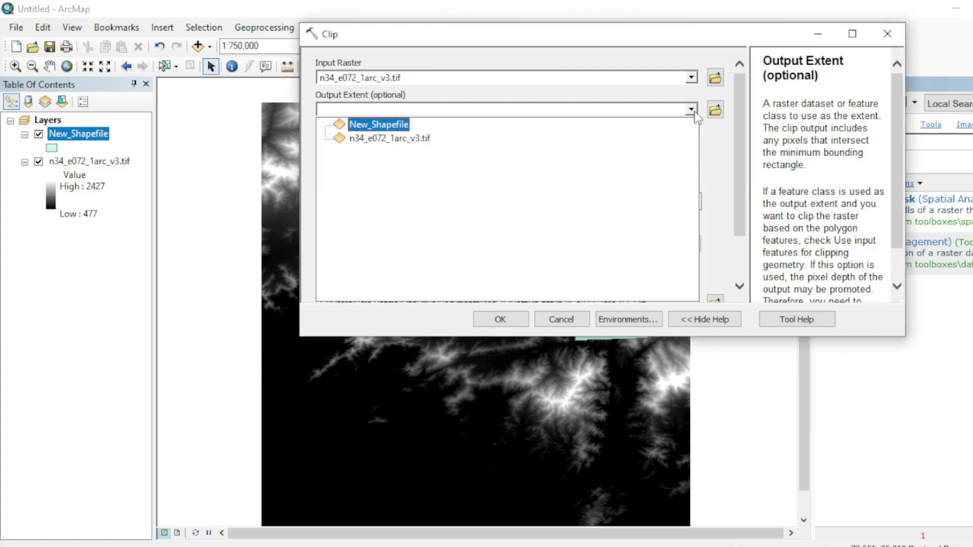
pyautogui.click(394, 127)
pyautogui.click(374, 126)
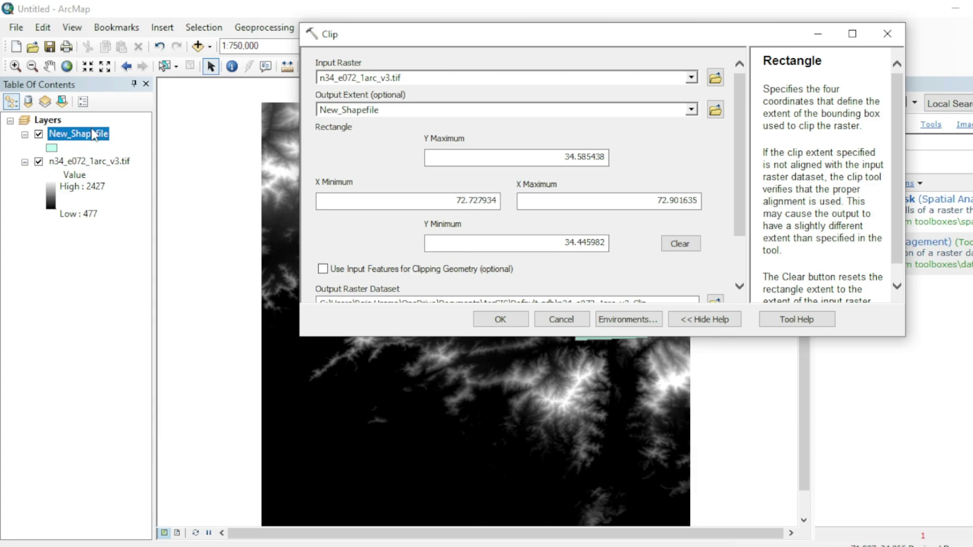
pyautogui.click(322, 268)
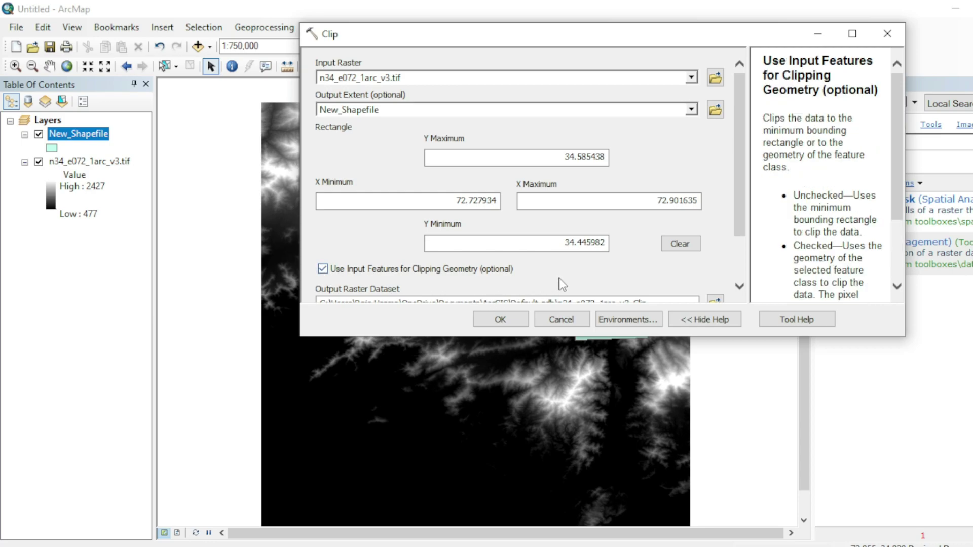
# Set the output raster to Clipeddem.tif in the Dem data folder on D: and run the Clip
pyautogui.scroll(-1, 558, 283)
pyautogui.click(716, 265)
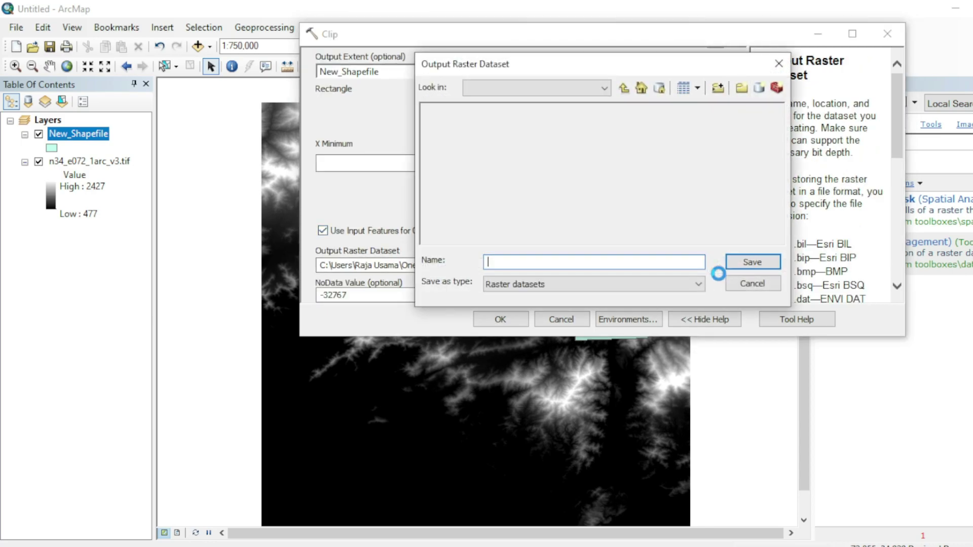
pyautogui.click(624, 89)
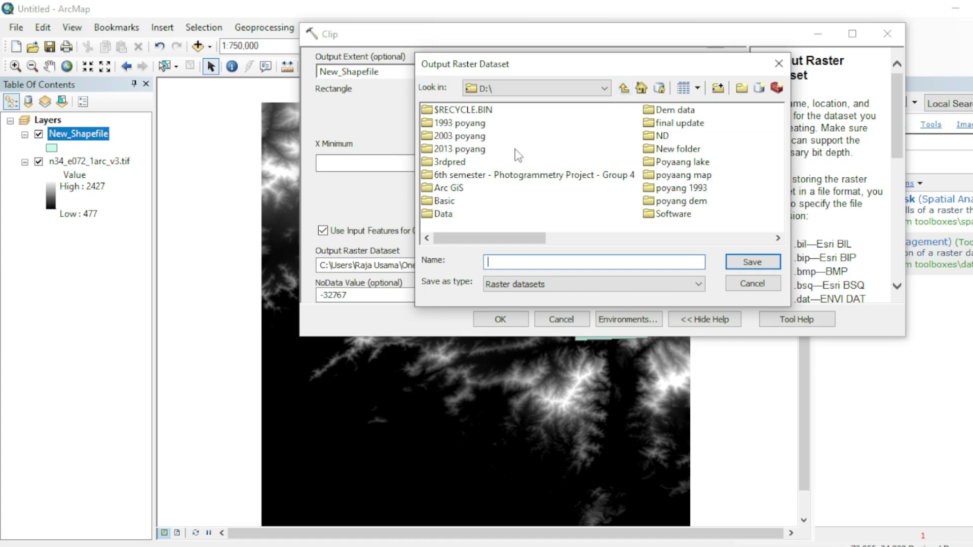
pyautogui.doubleClick(676, 110)
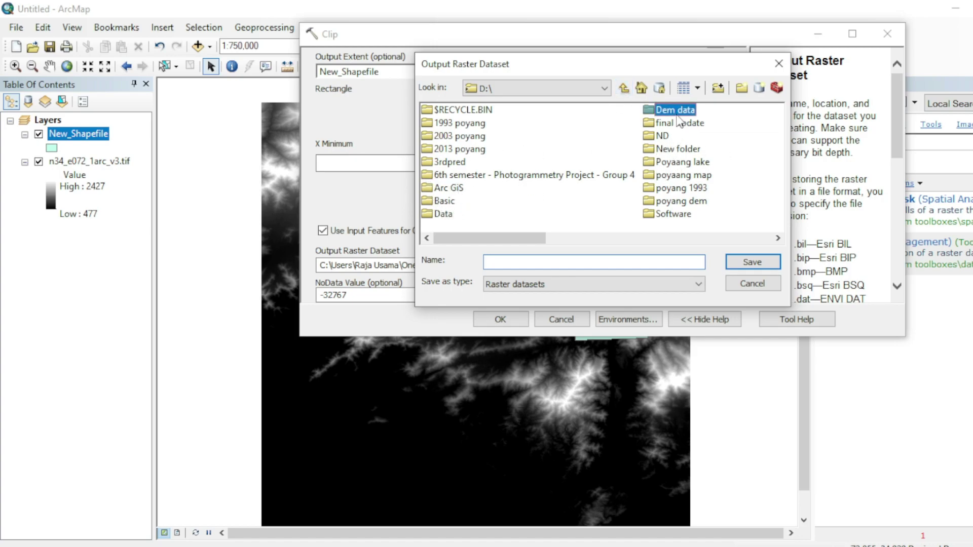
pyautogui.click(527, 260)
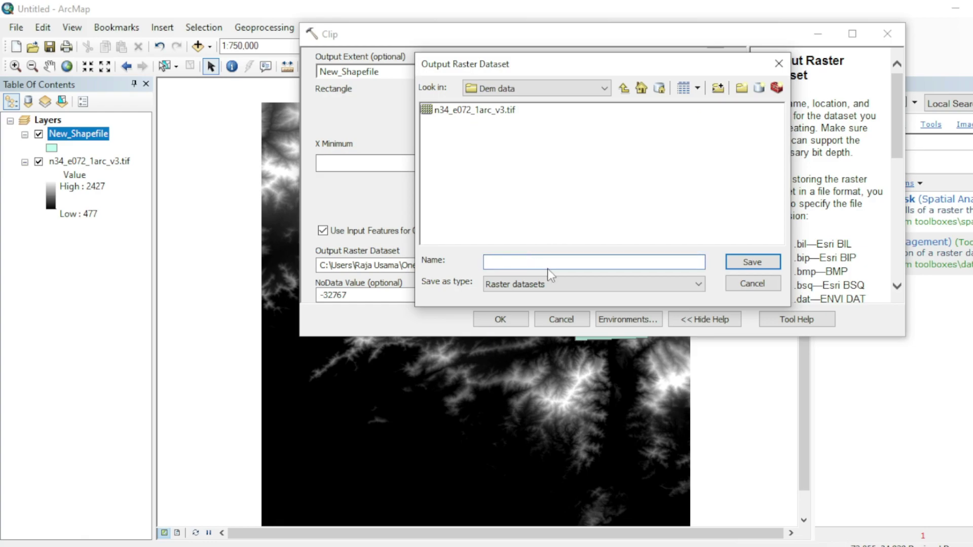
pyautogui.write('Clipeddem.tif')
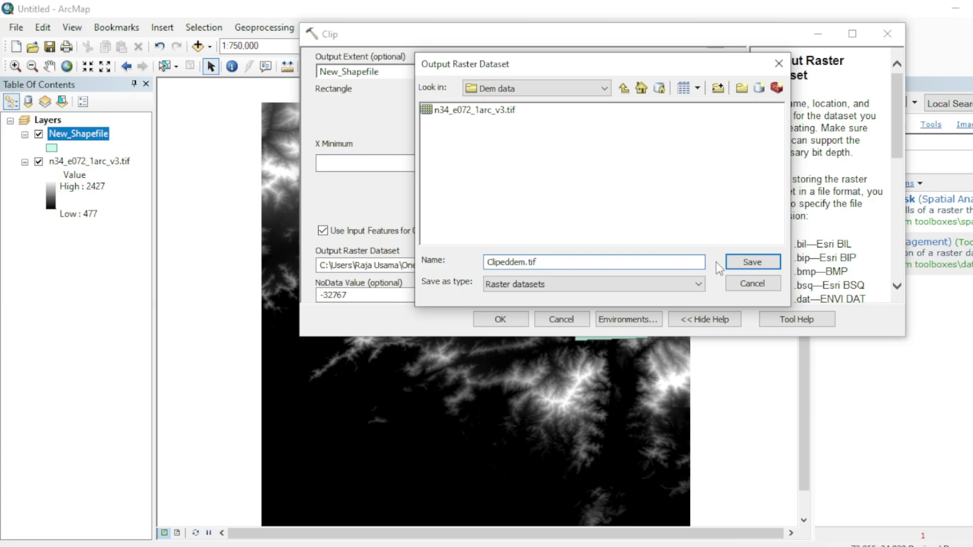
pyautogui.click(745, 262)
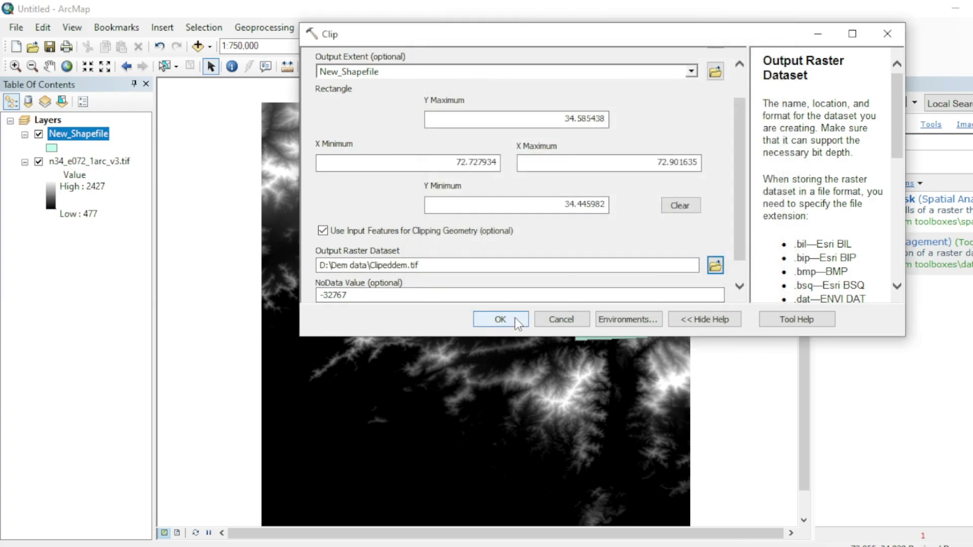
pyautogui.click(514, 317)
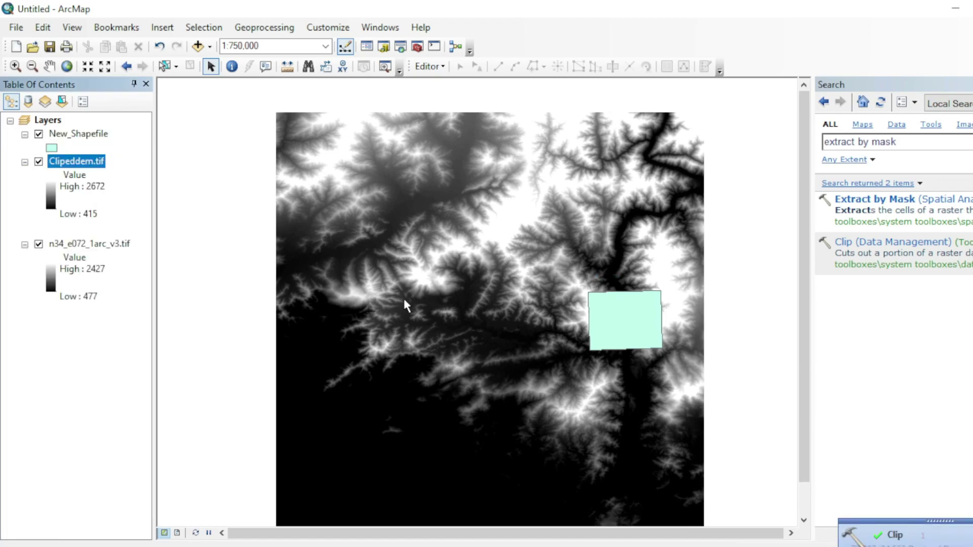
# Hide New_Shapefile and n34_e072_1arc_v3.tif so that only Clipeddem.tif is displayed, and inspect the clipped raster up close
pyautogui.click(38, 134)
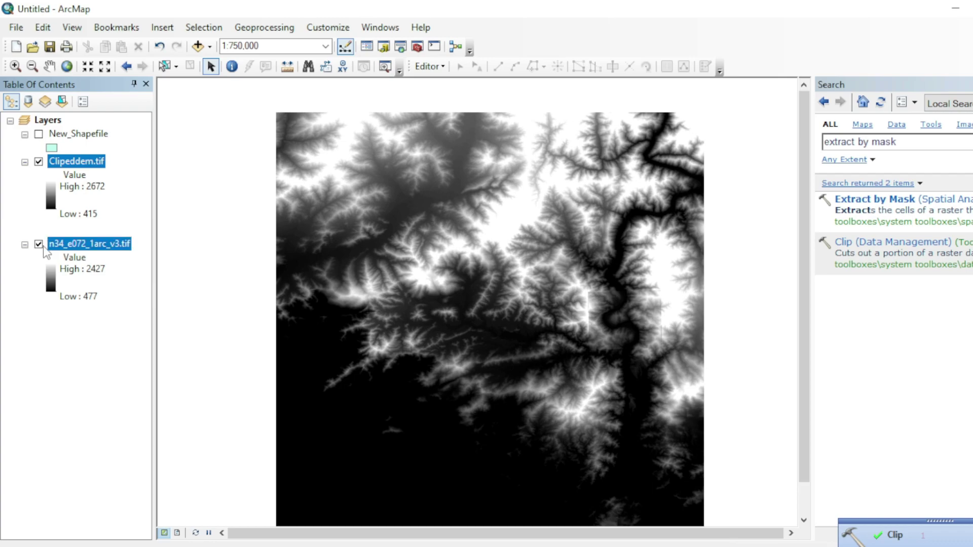
pyautogui.click(39, 244)
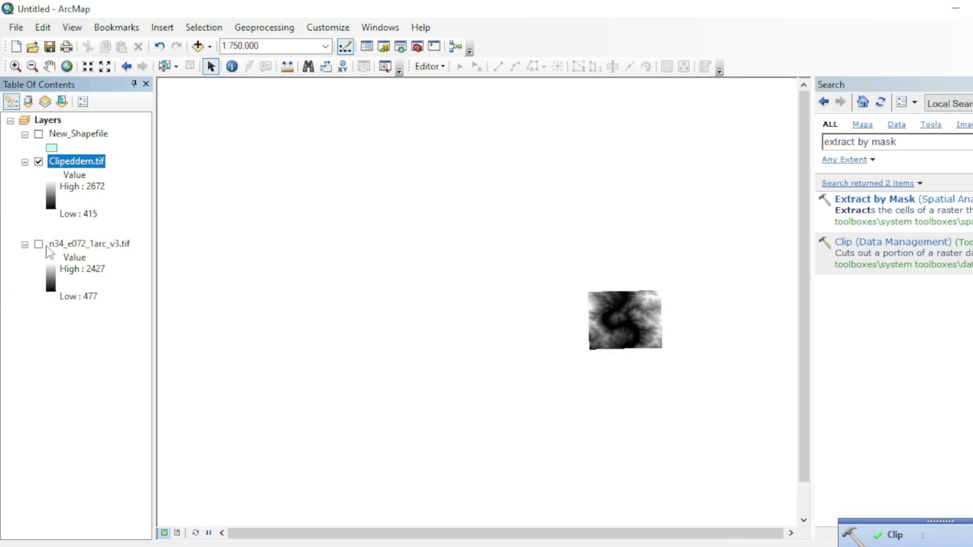
pyautogui.scroll(5, 633, 330)
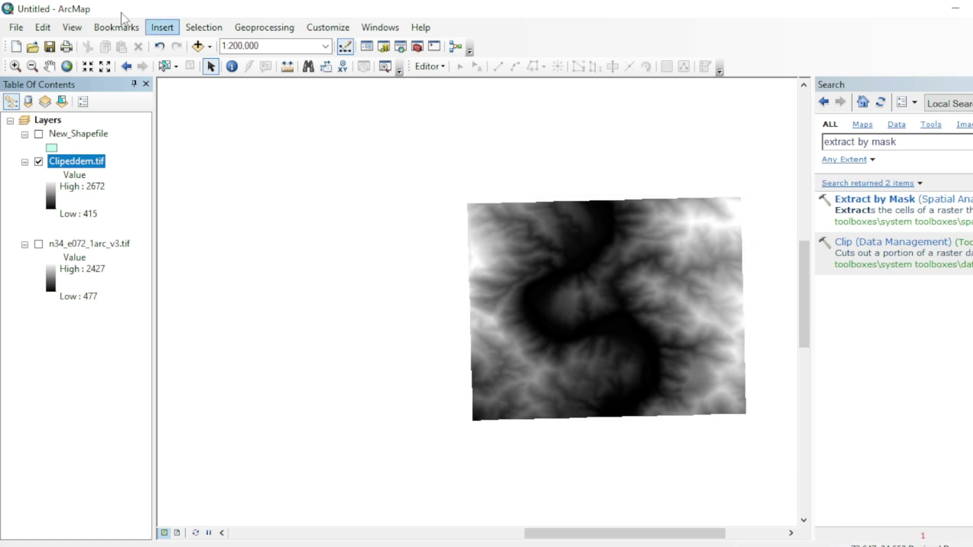
pyautogui.click(49, 67)
pyautogui.moveTo(692, 330); pyautogui.dragTo(569, 339)
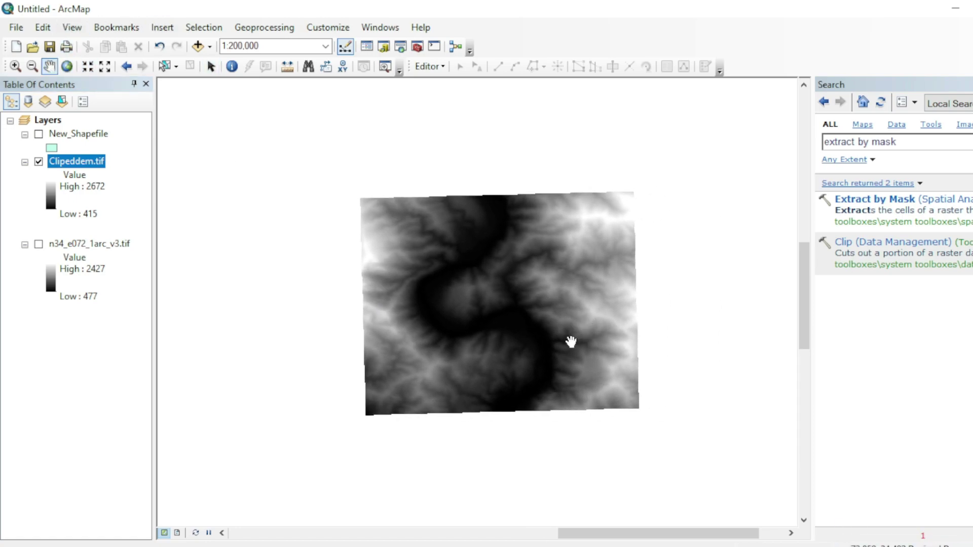
pyautogui.scroll(-1, 527, 332)
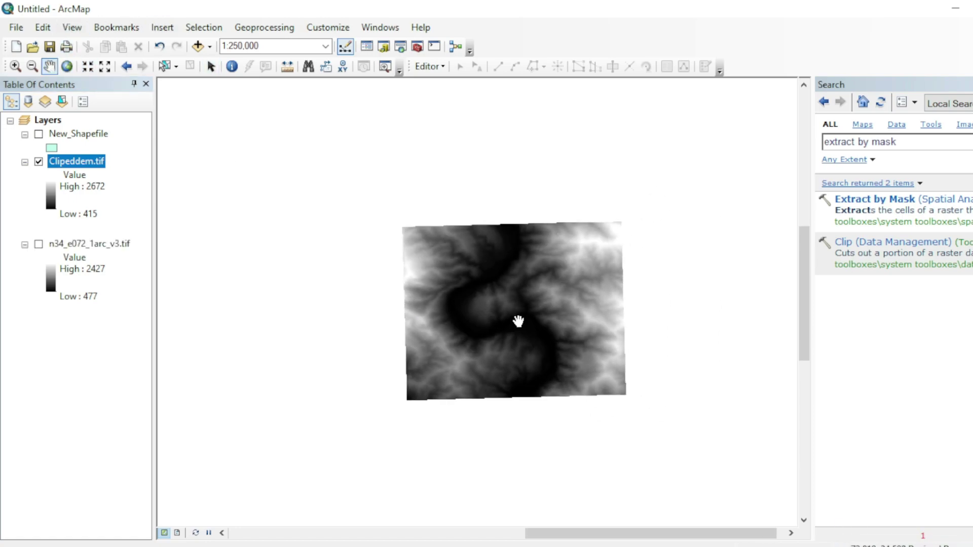
pyautogui.scroll(1, 518, 322)
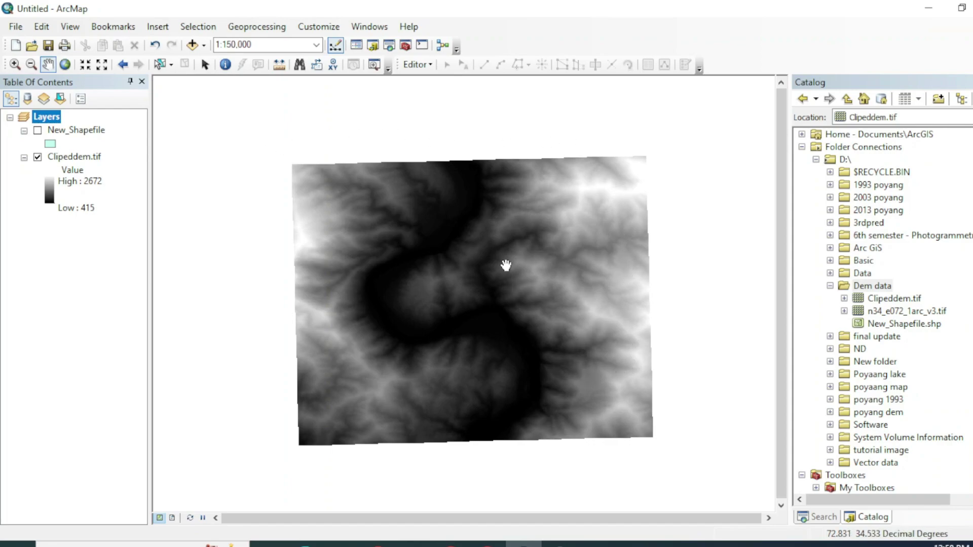
# Set the data frame's coordinate system to WGS 1984 UTM Zone 43N
pyautogui.rightClick(210, 176)
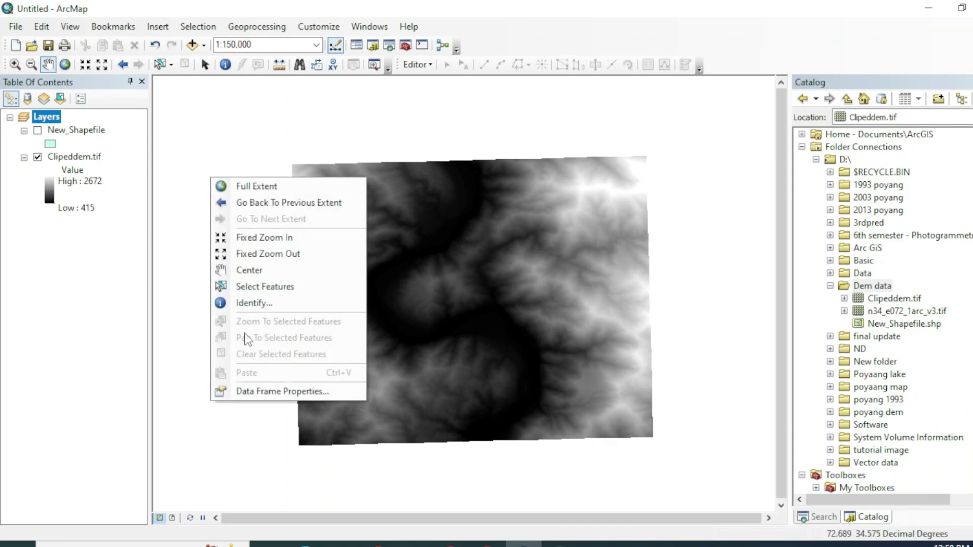
pyautogui.click(258, 392)
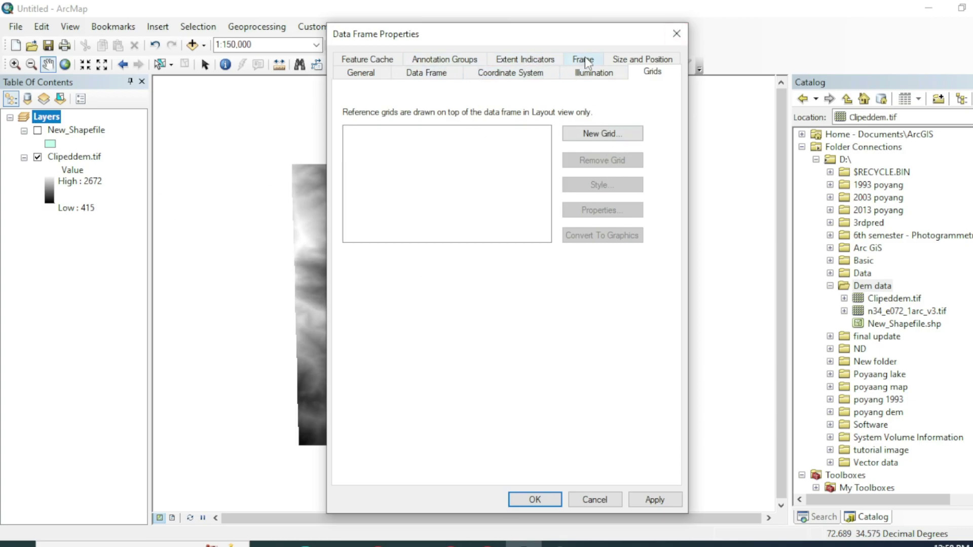
pyautogui.click(498, 74)
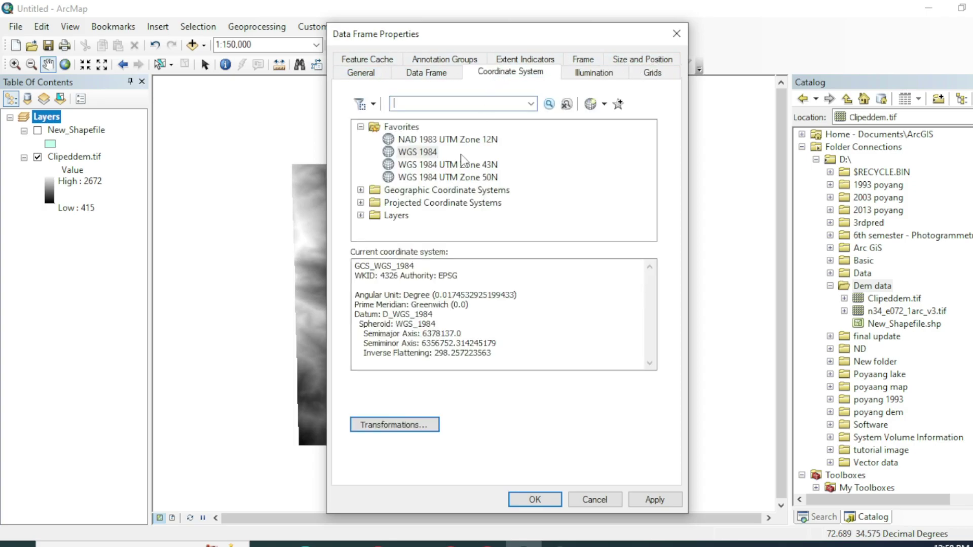
pyautogui.click(462, 165)
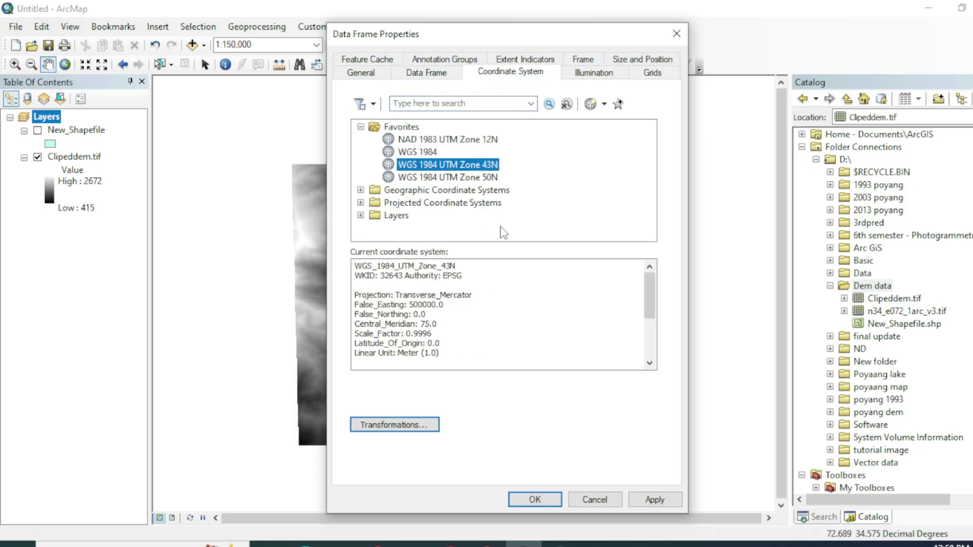
pyautogui.click(536, 499)
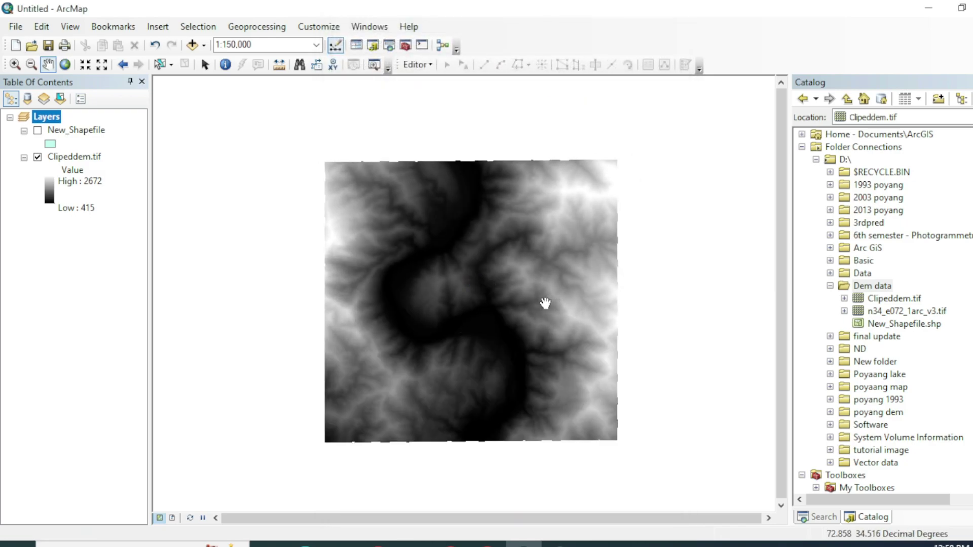
pyautogui.moveTo(545, 302); pyautogui.dragTo(525, 291)
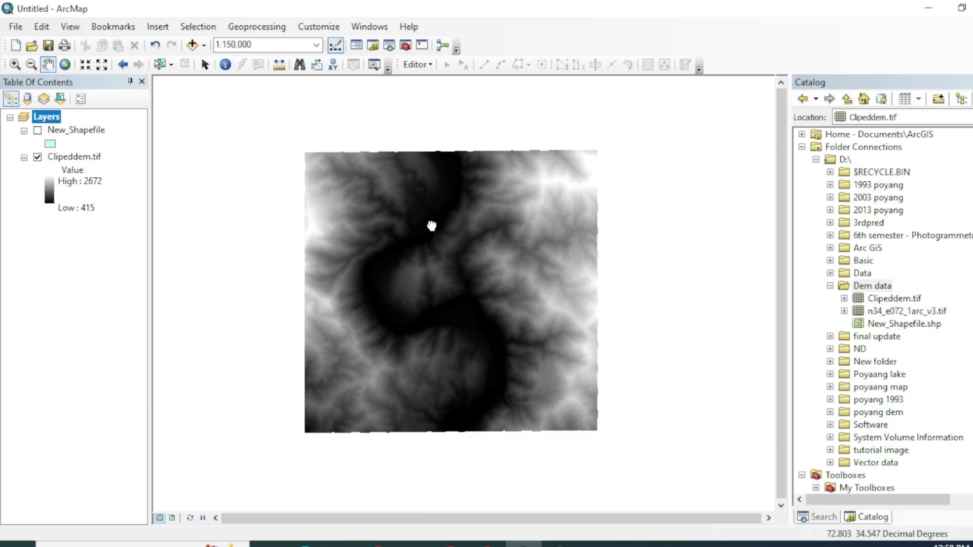
pyautogui.moveTo(433, 224); pyautogui.dragTo(431, 226)
pyautogui.click(389, 44)
pyautogui.click(878, 138)
pyautogui.tripleClick(816, 137)
pyautogui.write('project')
pyautogui.press('Return')
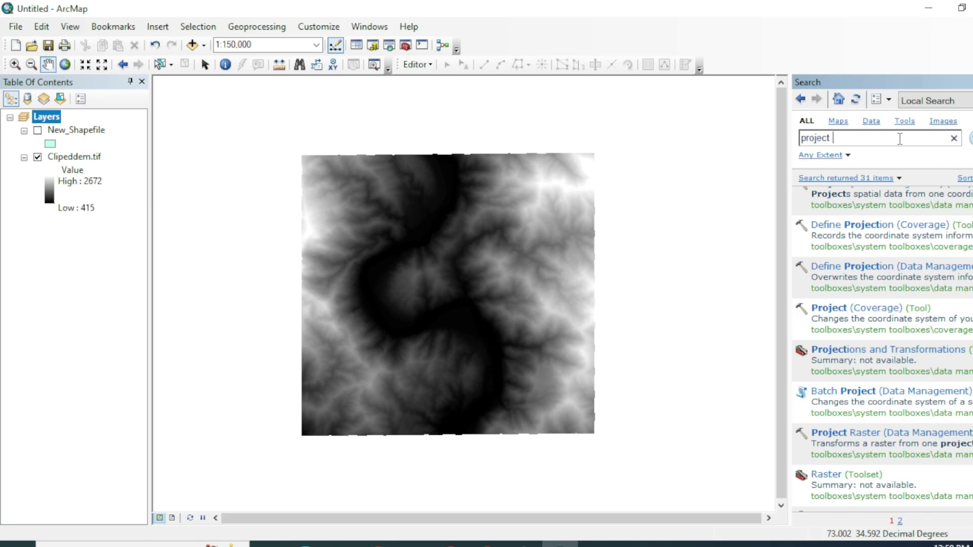
pyautogui.press('Return')
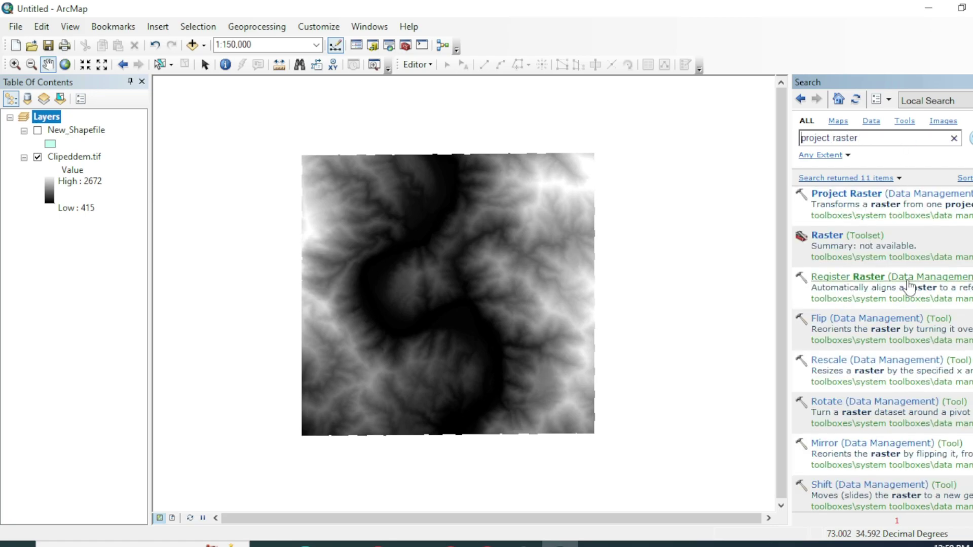
pyautogui.click(918, 194)
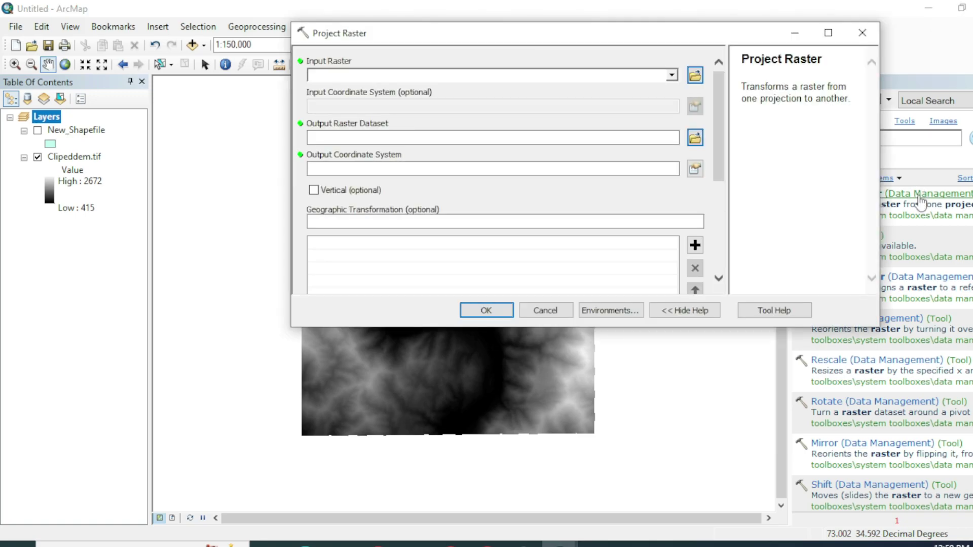
pyautogui.moveTo(636, 42); pyautogui.dragTo(610, 200)
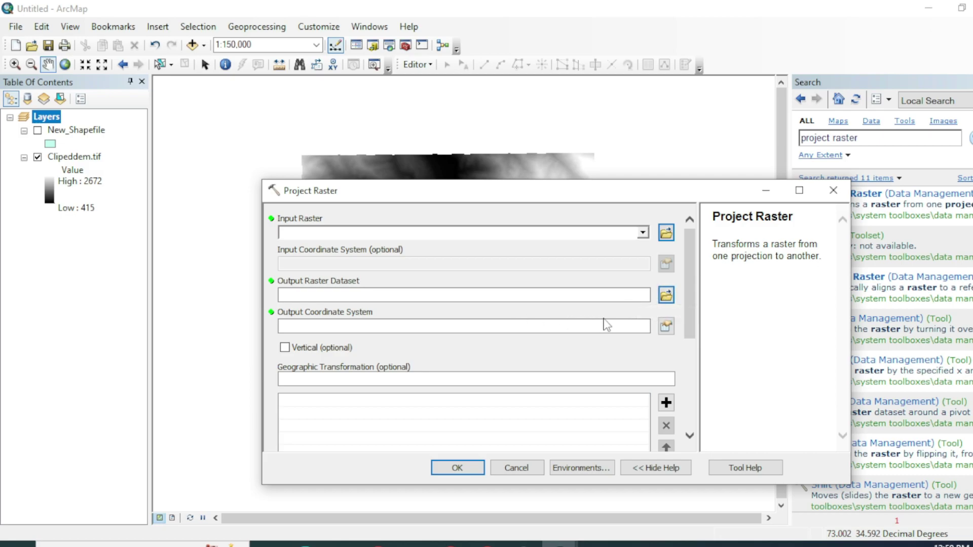
pyautogui.click(665, 329)
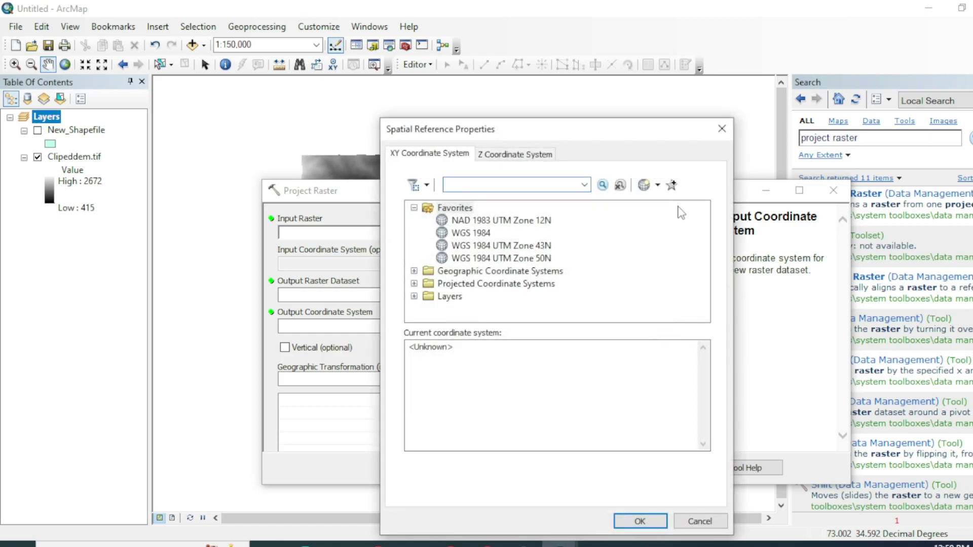
pyautogui.click(722, 129)
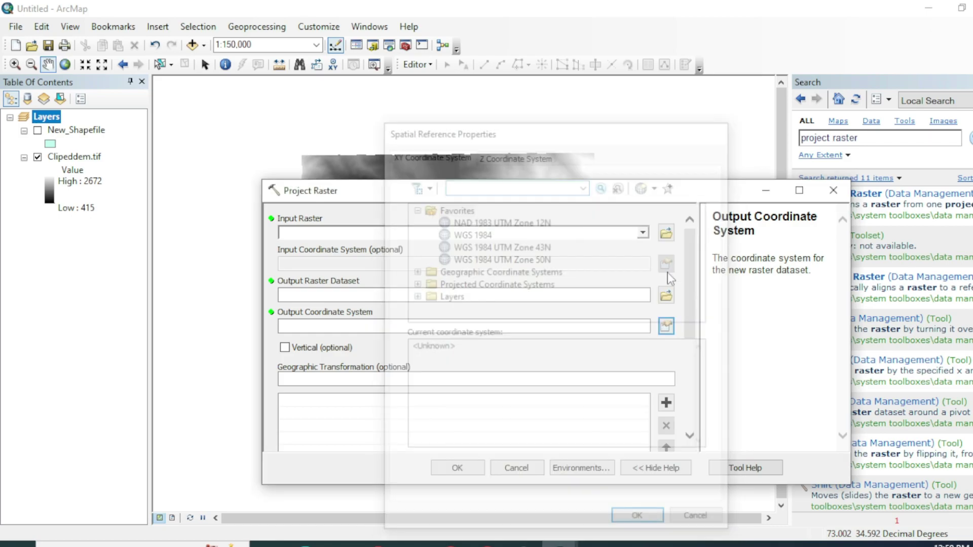
pyautogui.click(831, 192)
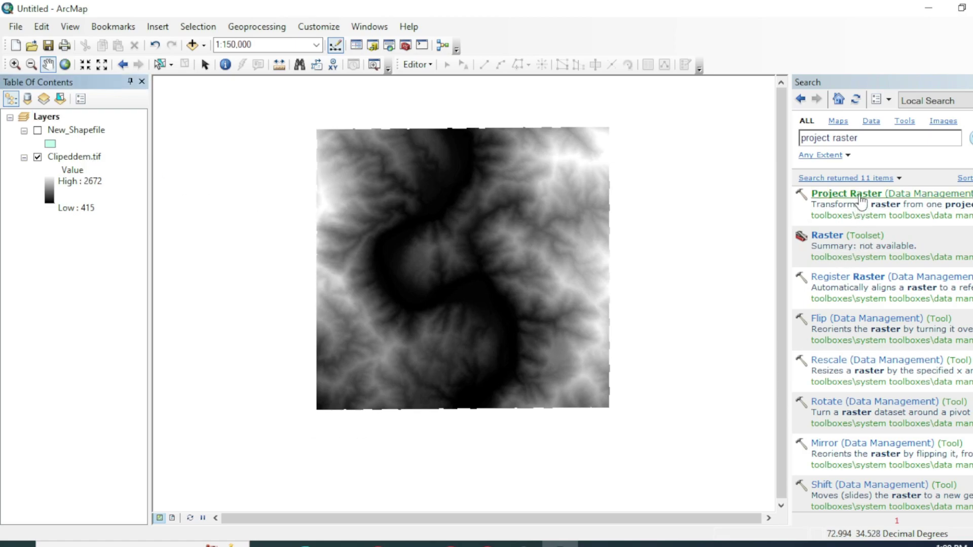
# Start exporting Clipeddem.tif as raster data using the current data frame's spatial reference, and browse for the output location
pyautogui.rightClick(73, 158)
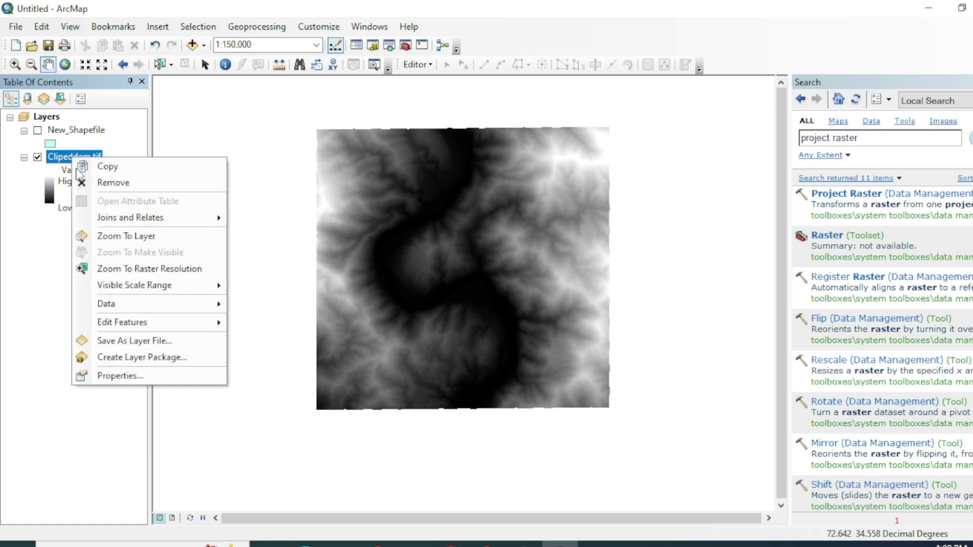
pyautogui.moveTo(113, 306)
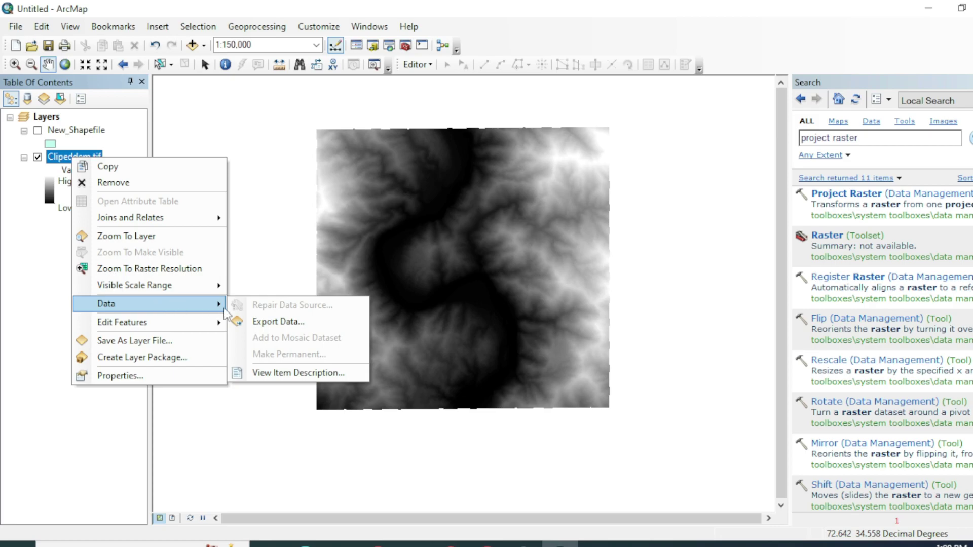
pyautogui.click(278, 322)
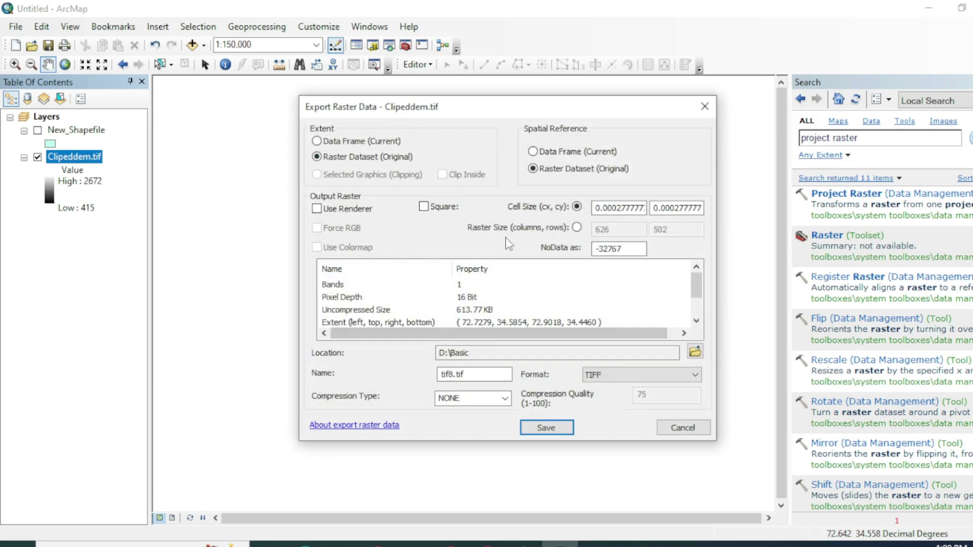
pyautogui.click(533, 152)
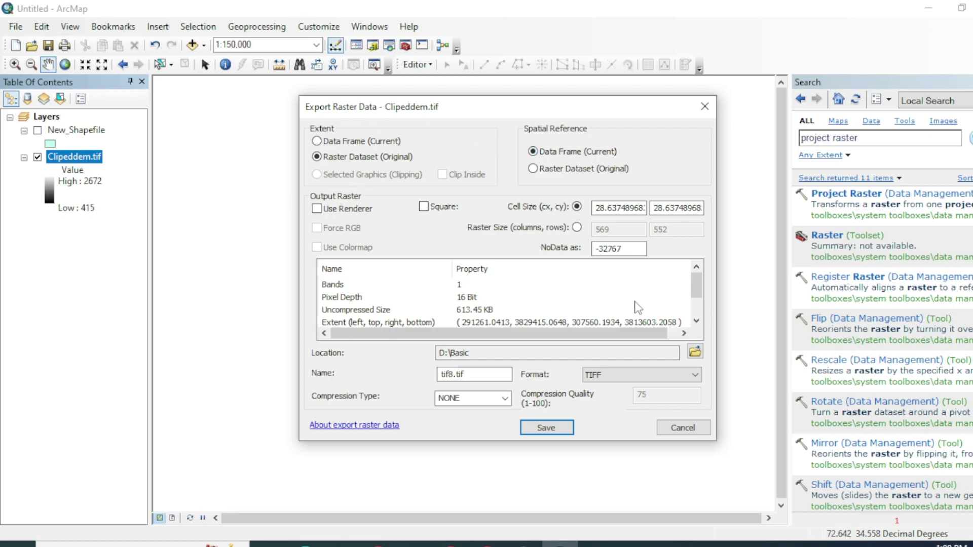
pyautogui.click(695, 351)
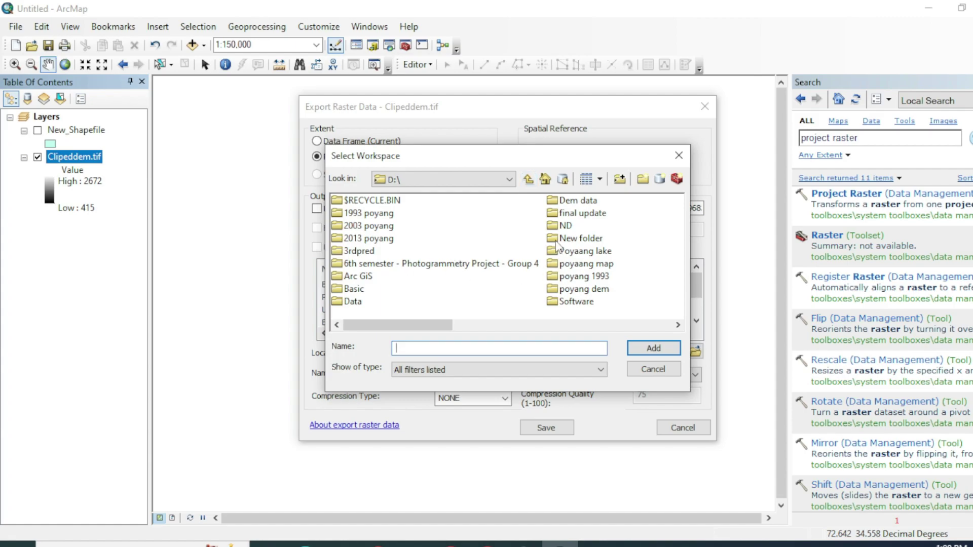
pyautogui.doubleClick(574, 202)
pyautogui.click(449, 349)
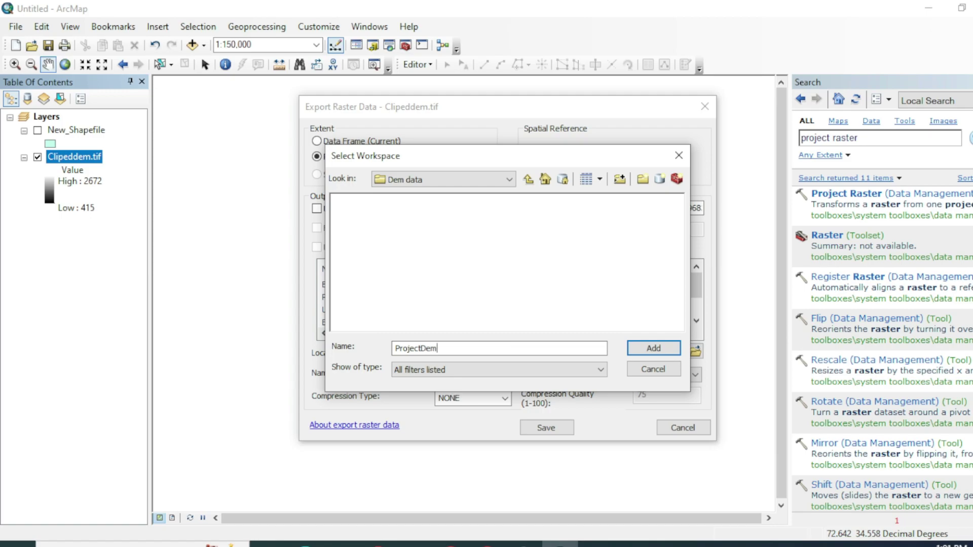
pyautogui.click(659, 349)
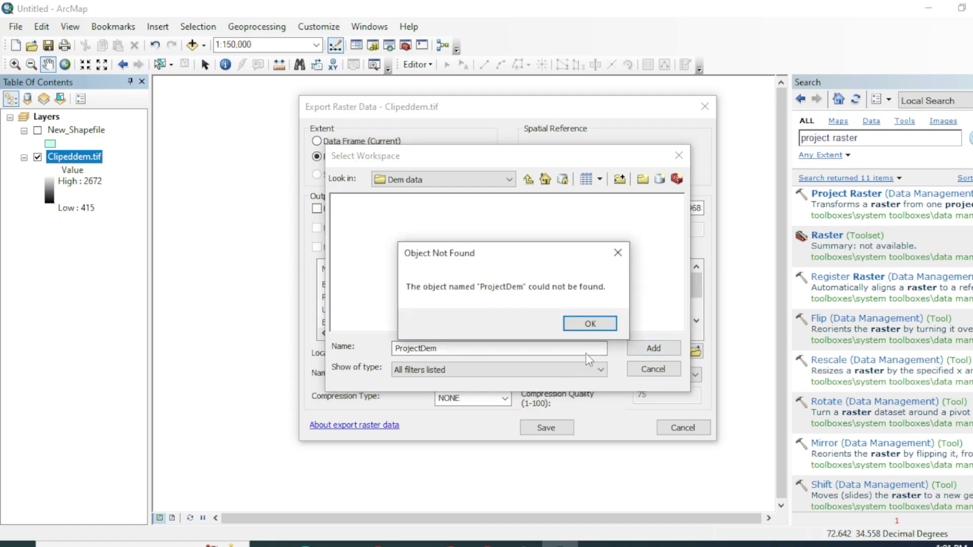
pyautogui.click(617, 252)
pyautogui.click(528, 179)
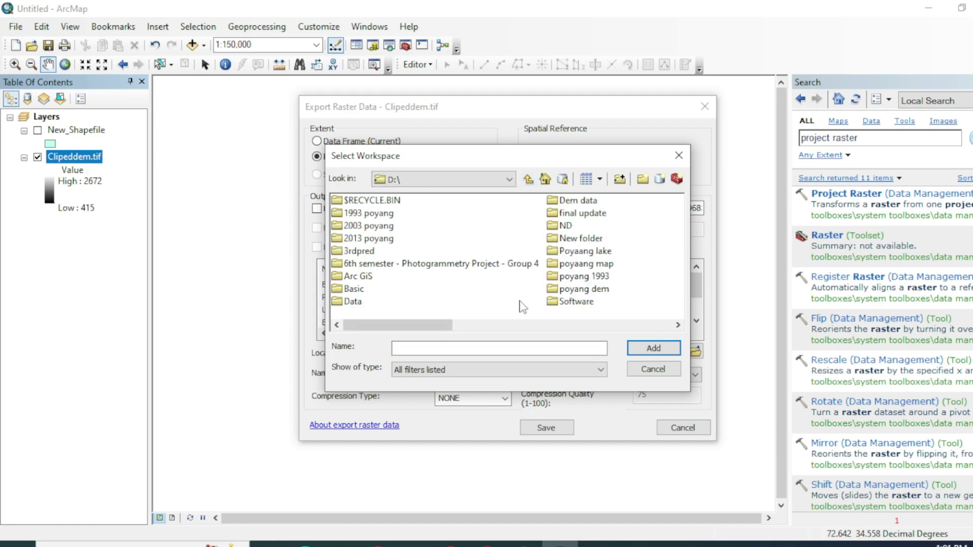
# Export the raster to the Dem data folder on D: as ProjeDem.tif and add it to the map as a layer
pyautogui.click(575, 201)
pyautogui.click(654, 349)
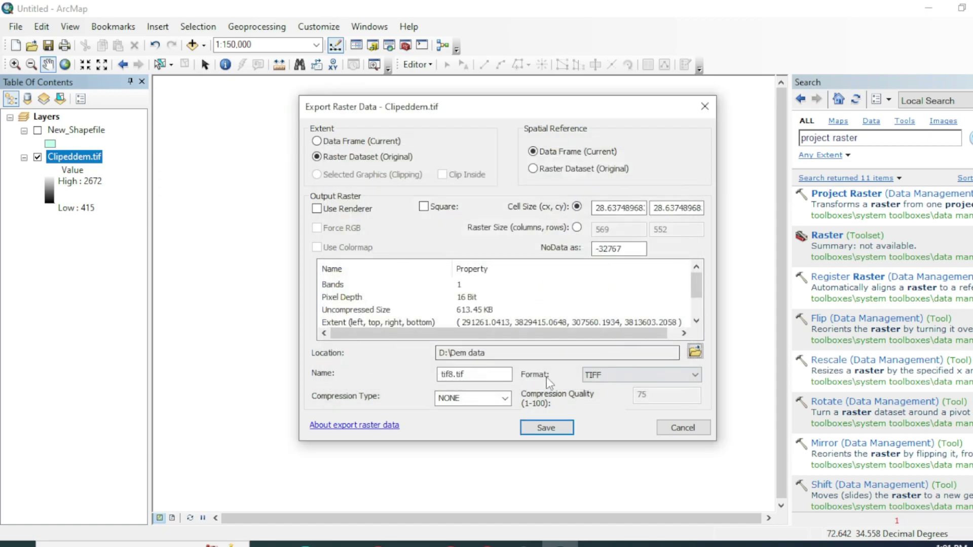
pyautogui.moveTo(454, 375); pyautogui.dragTo(442, 376)
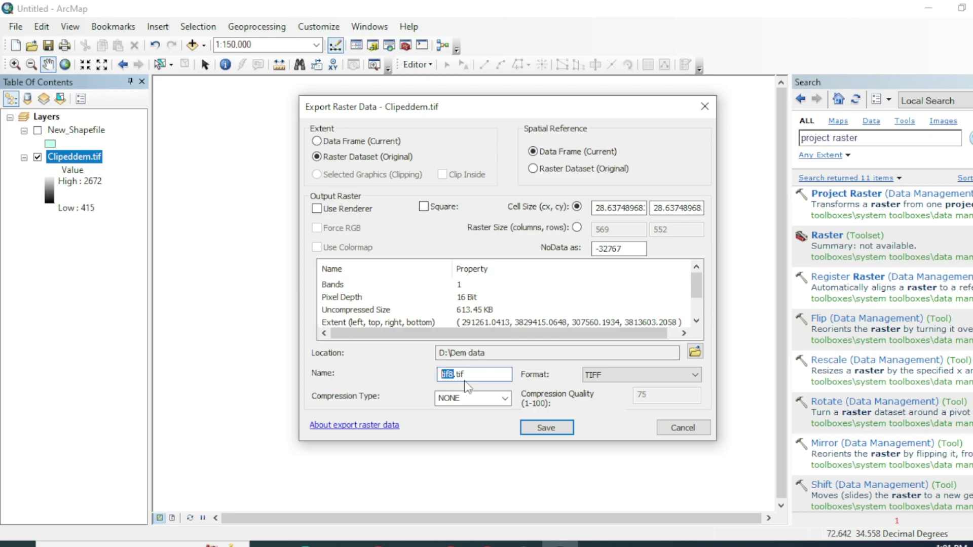
pyautogui.write('P')
pyautogui.click(528, 427)
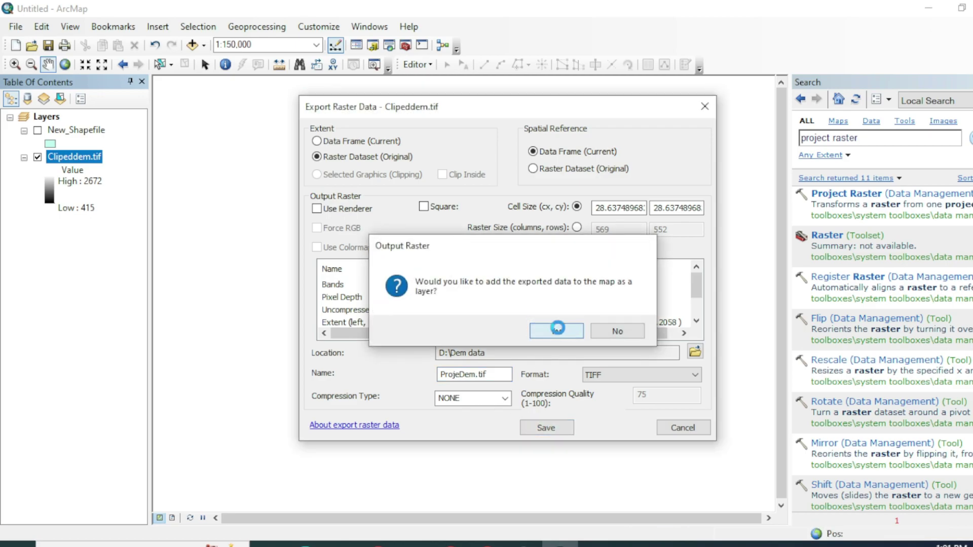
pyautogui.click(557, 328)
# Check the spatial reference in the source properties of Clipeddem.tif and of ProjeDem.tif
pyautogui.rightClick(81, 238)
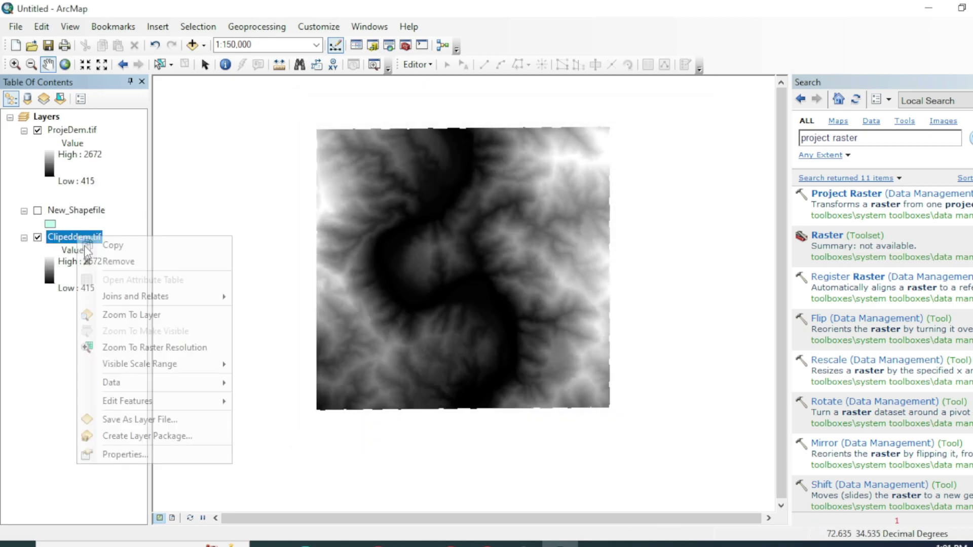
pyautogui.click(132, 454)
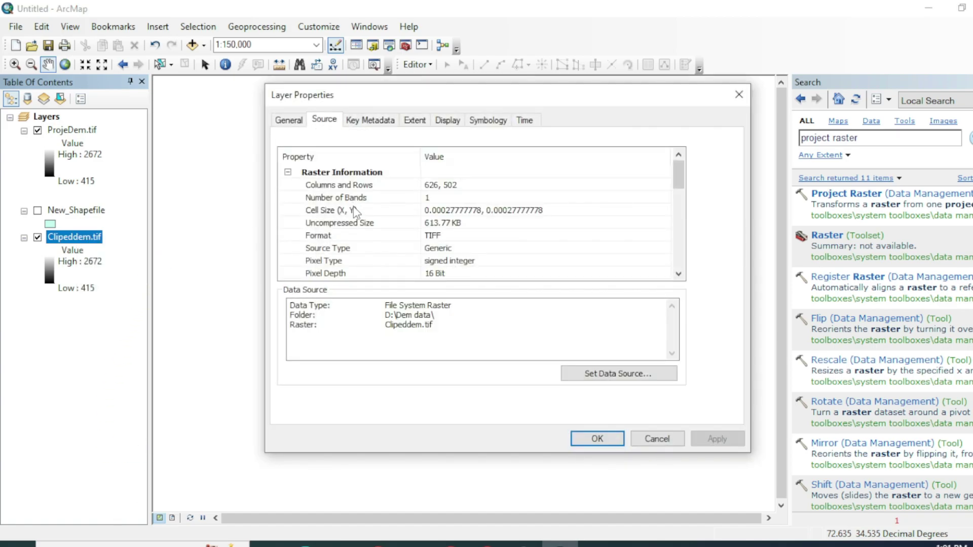
pyautogui.scroll(-6, 419, 228)
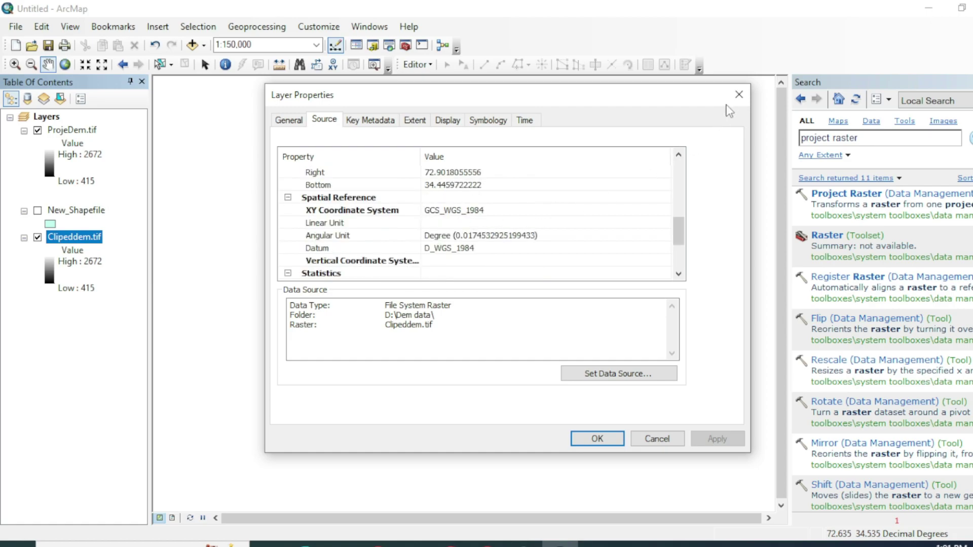
pyautogui.click(739, 94)
pyautogui.rightClick(50, 133)
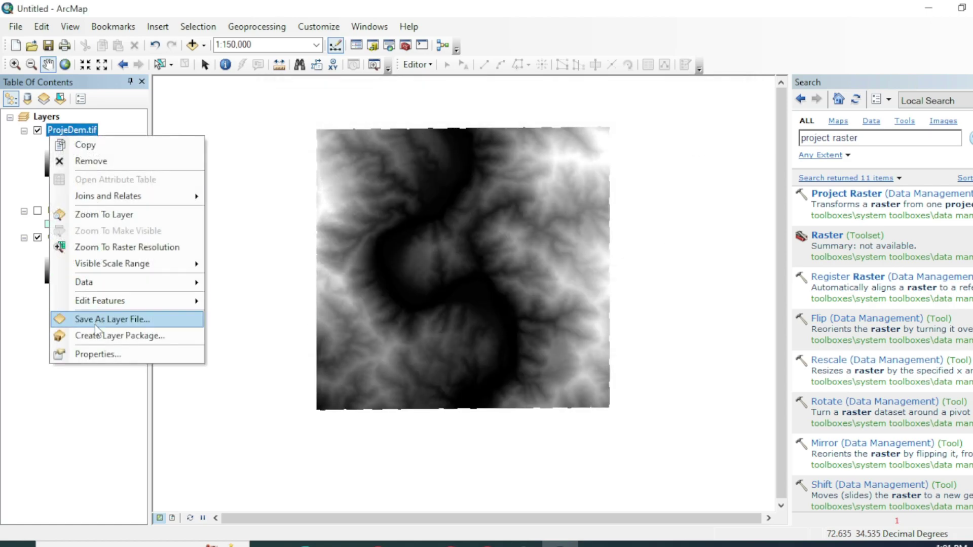
pyautogui.click(101, 354)
pyautogui.scroll(-6, 441, 213)
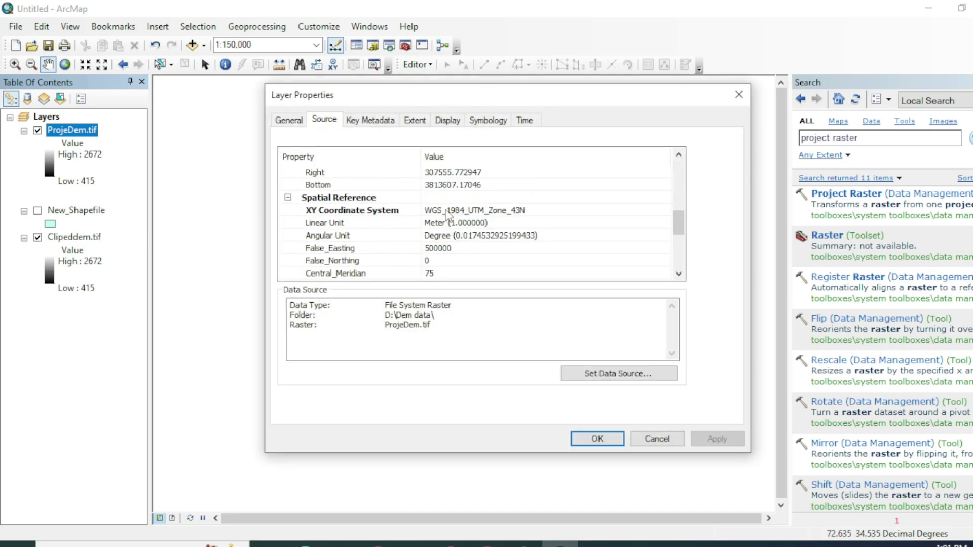
pyautogui.click(739, 95)
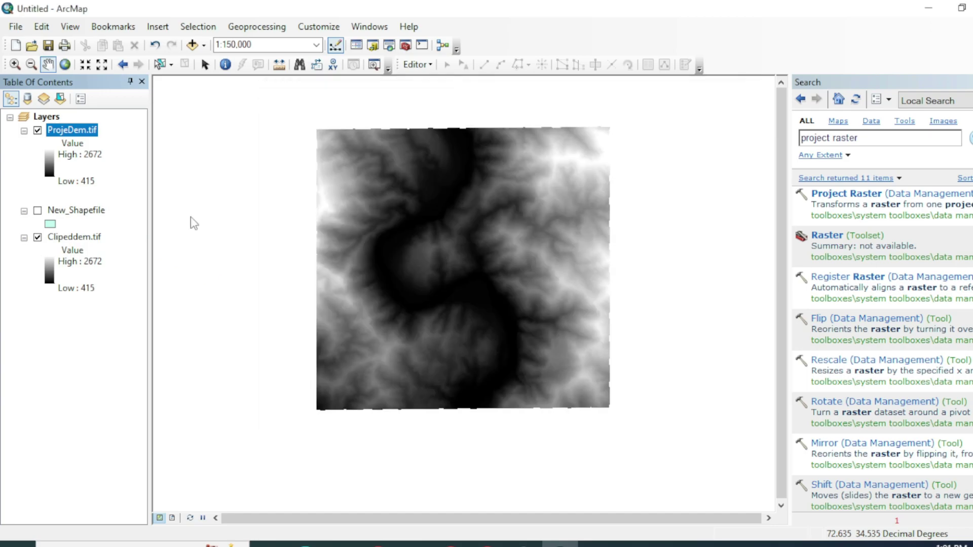
# Remove Clipeddem.tif from the map and make the New_Shapefile layer visible
pyautogui.rightClick(86, 239)
pyautogui.click(132, 267)
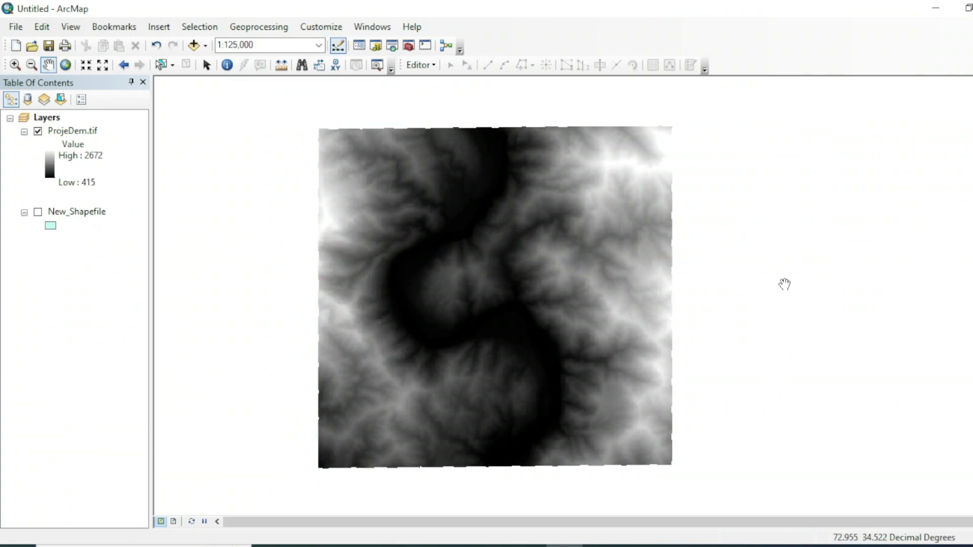
pyautogui.rightClick(49, 213)
pyautogui.click(37, 212)
# Export all New_Shapefile features using the data frame's coordinate system to D:\Dem data\Export_Output.shp and add the result to the map
pyautogui.rightClick(62, 214)
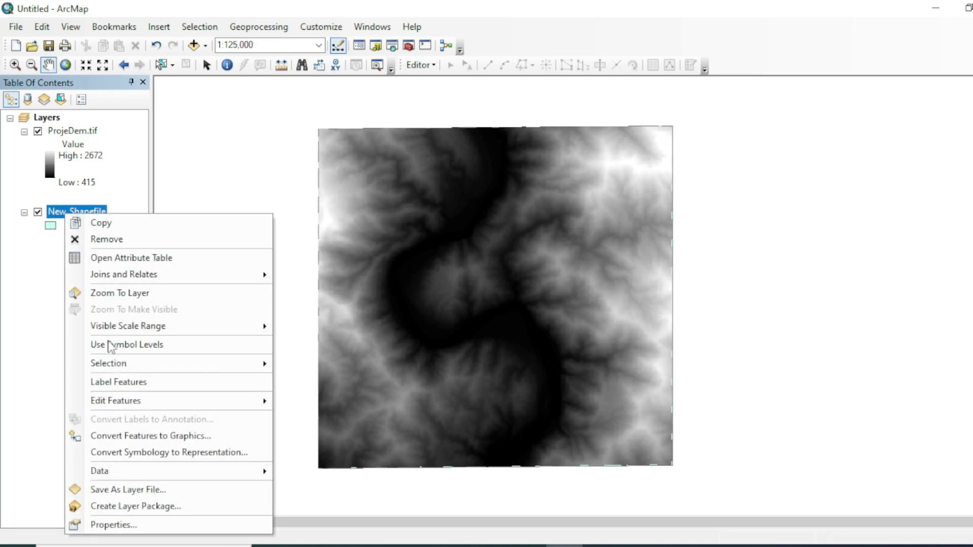
pyautogui.moveTo(253, 471)
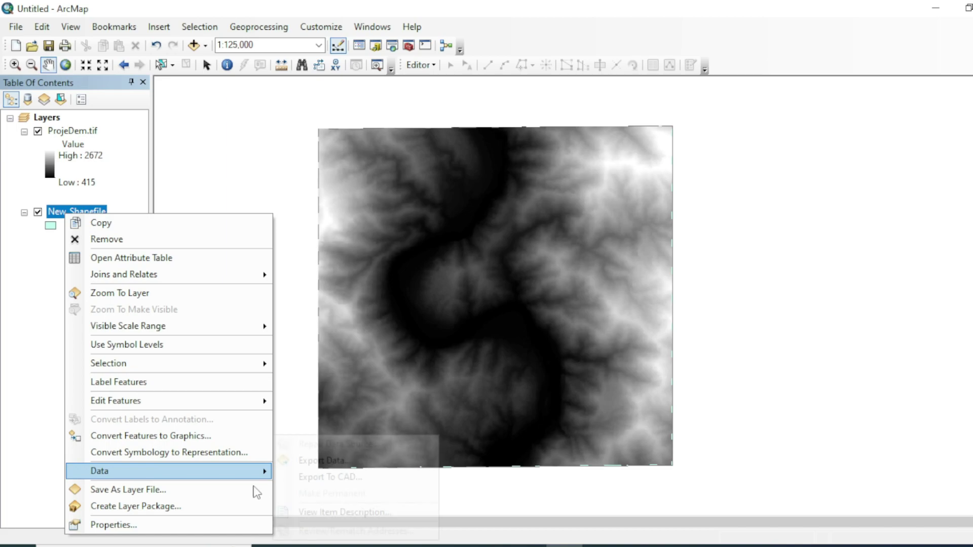
pyautogui.click(346, 460)
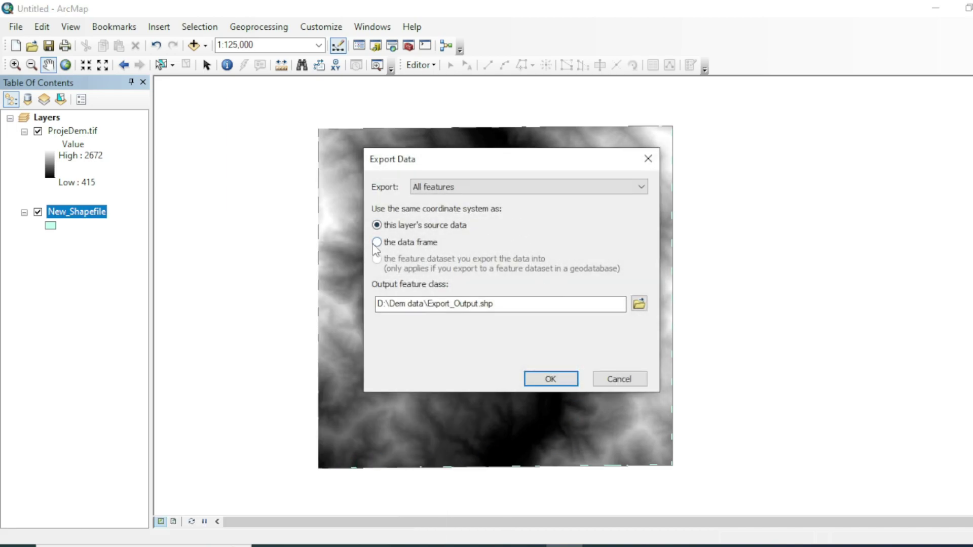
pyautogui.moveTo(423, 167); pyautogui.dragTo(438, 138)
pyautogui.click(392, 212)
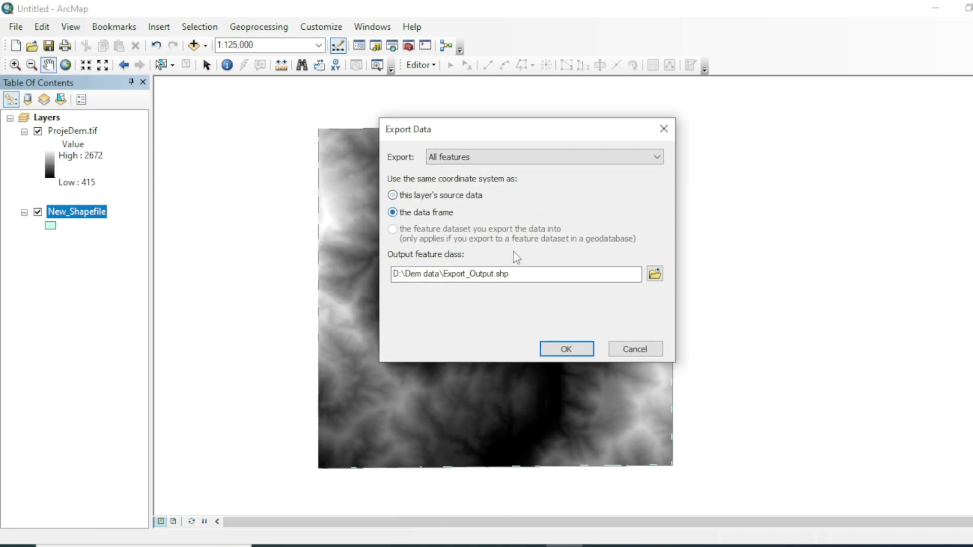
pyautogui.click(565, 348)
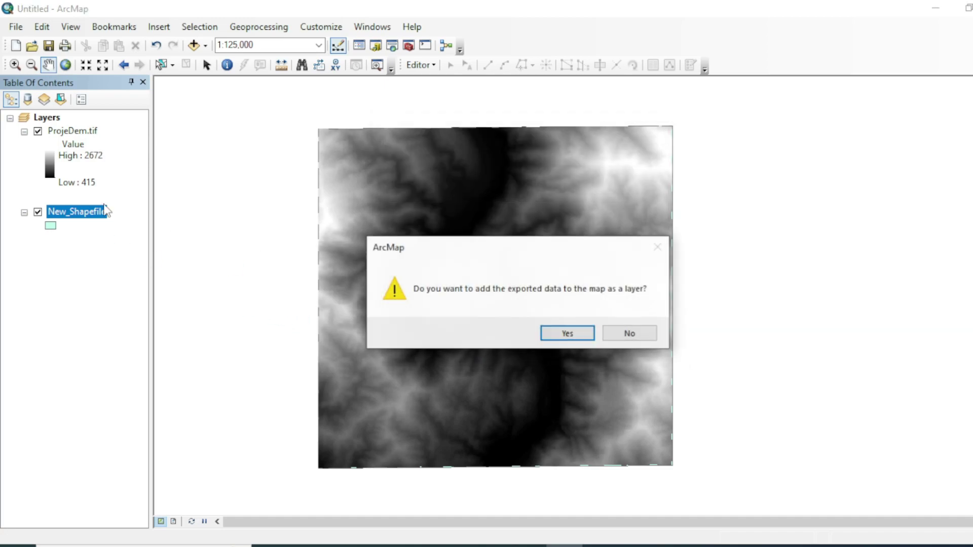
pyautogui.click(582, 333)
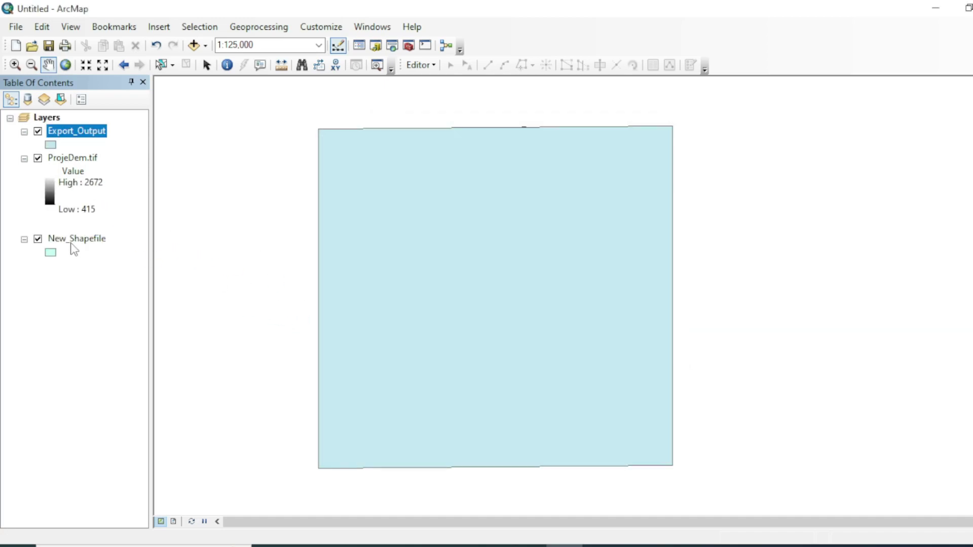
# Remove New_Shapefile from the map and restyle the Export_Output polygon with no fill and a red outline
pyautogui.rightClick(75, 240)
pyautogui.click(133, 251)
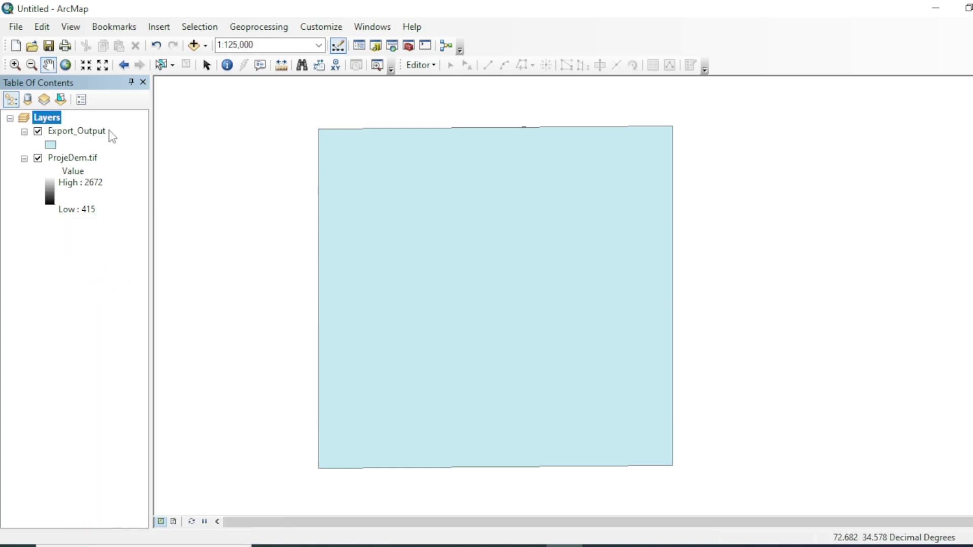
pyautogui.click(51, 145)
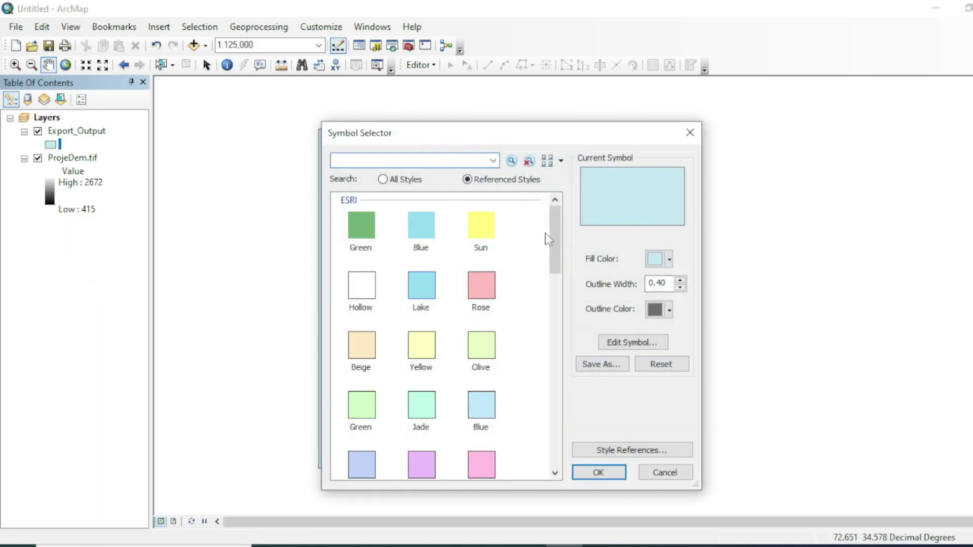
pyautogui.click(669, 260)
pyautogui.click(664, 280)
pyautogui.click(669, 310)
pyautogui.click(663, 384)
pyautogui.click(612, 470)
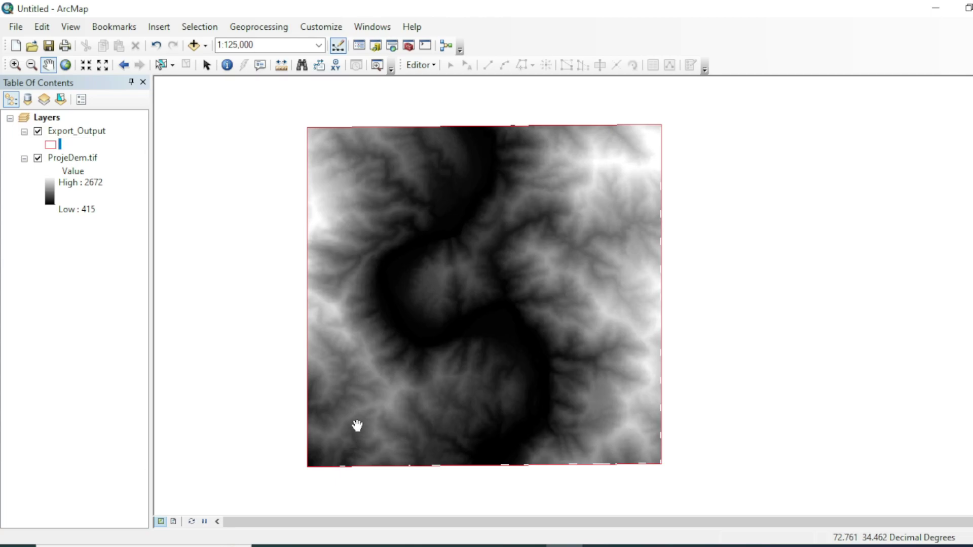
# Open the Zonal Statistics tool from the Zonal toolset of the Spatial Analyst Tools
pyautogui.click(409, 45)
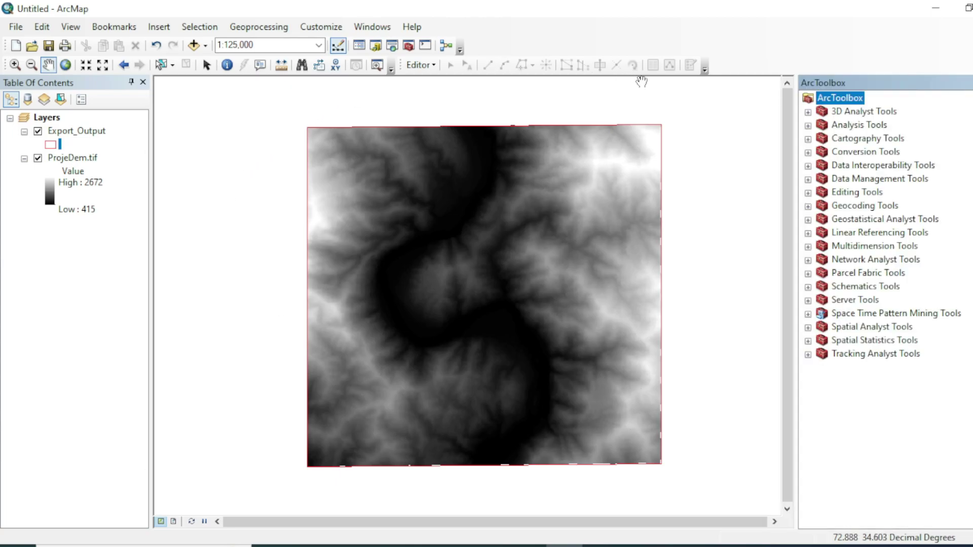
pyautogui.click(808, 341)
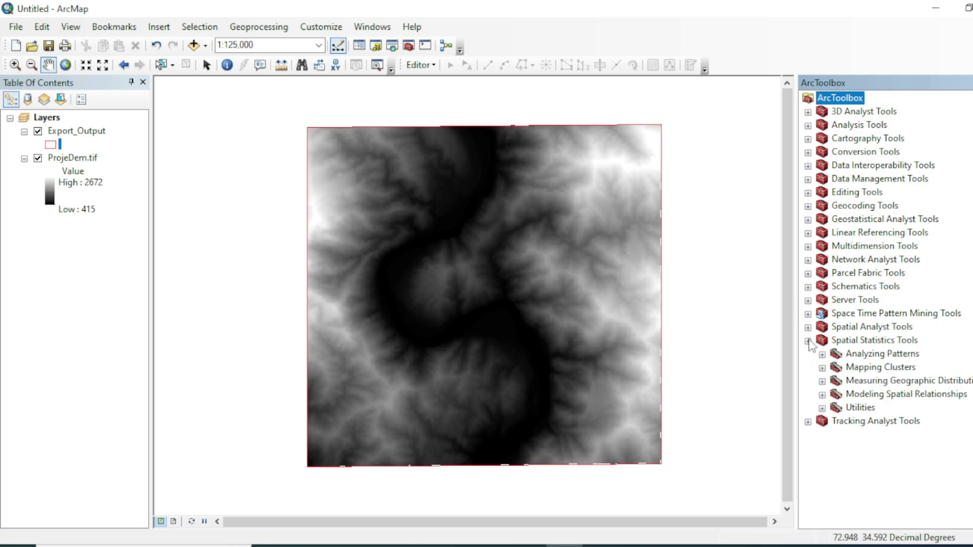
pyautogui.click(808, 327)
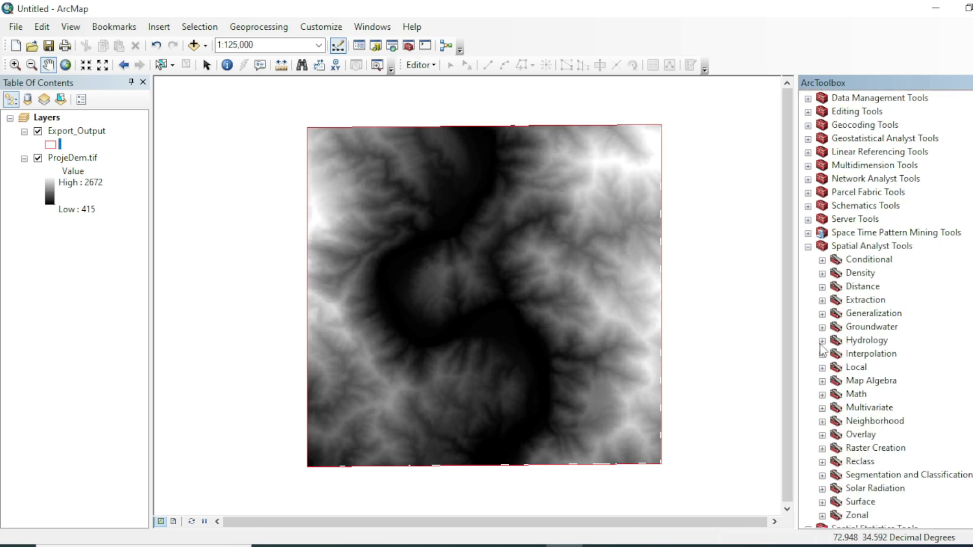
pyautogui.scroll(-1, 822, 348)
pyautogui.click(822, 475)
pyautogui.doubleClick(889, 461)
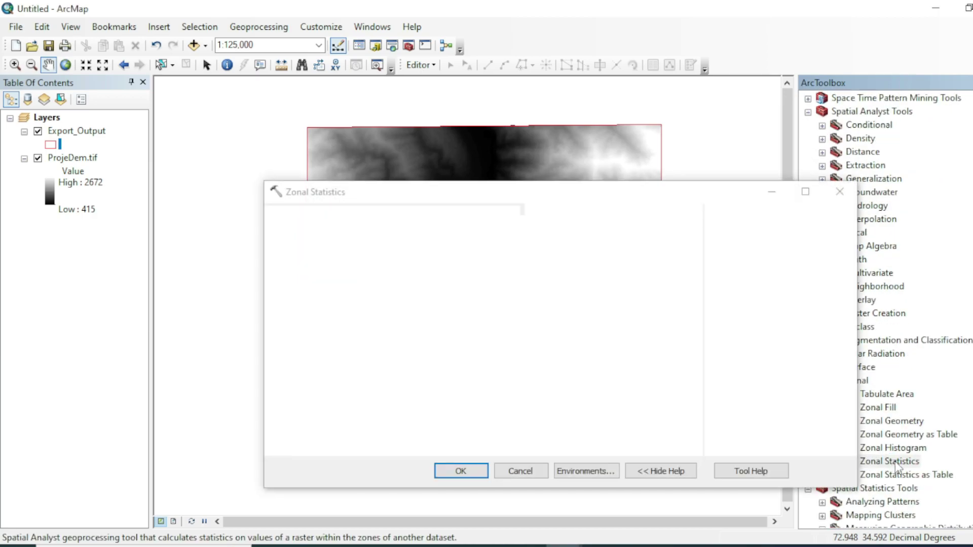
pyautogui.moveTo(536, 191); pyautogui.dragTo(555, 81)
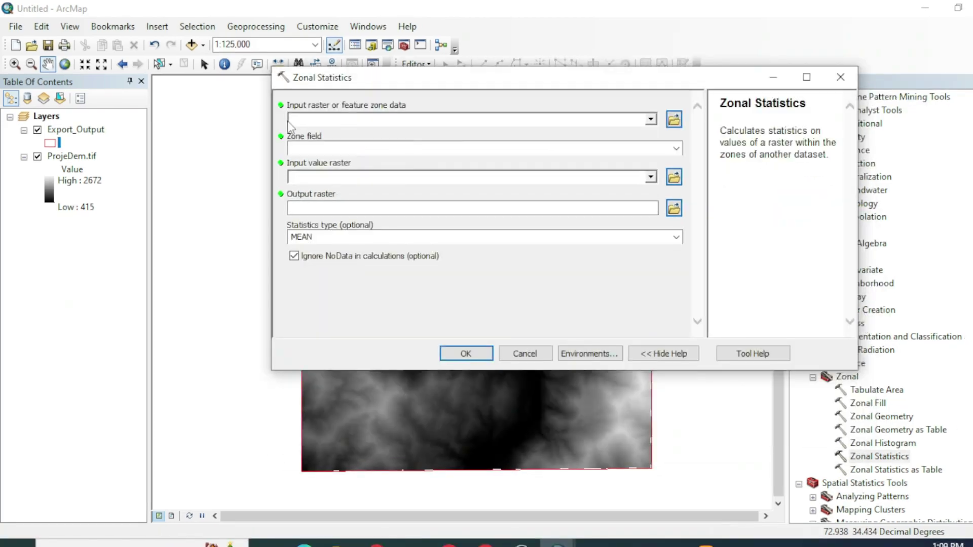
# Run Zonal Statistics with Export_Output as zone data, Id as zone field, ProjeDem.tif as value raster and MEAN as statistics type
pyautogui.moveTo(90, 131); pyautogui.dragTo(391, 127)
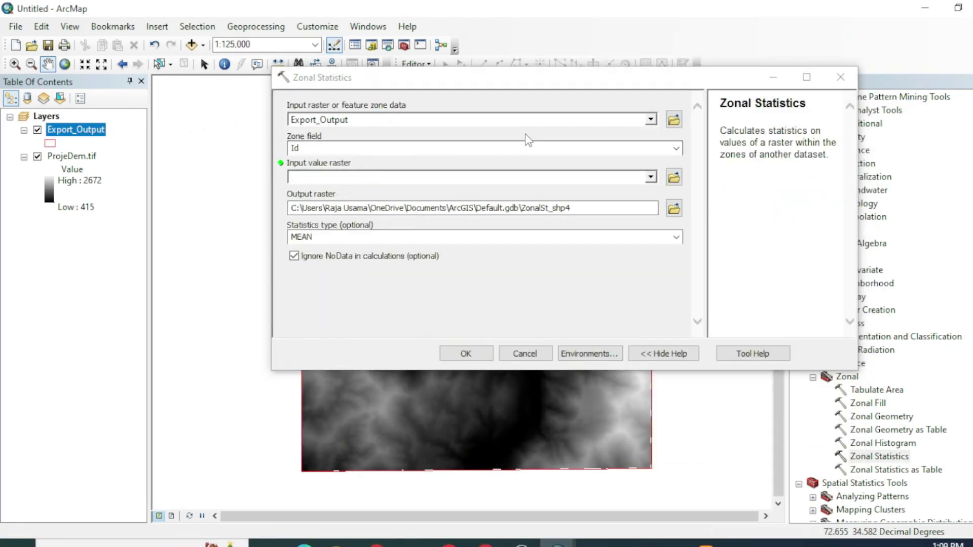
pyautogui.click(651, 177)
pyautogui.click(341, 189)
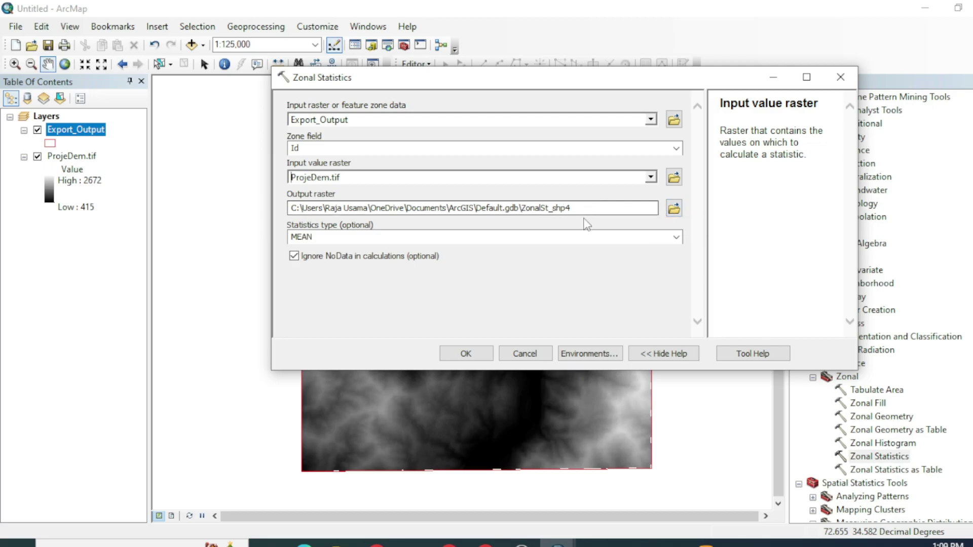
pyautogui.moveTo(560, 80); pyautogui.dragTo(548, 47)
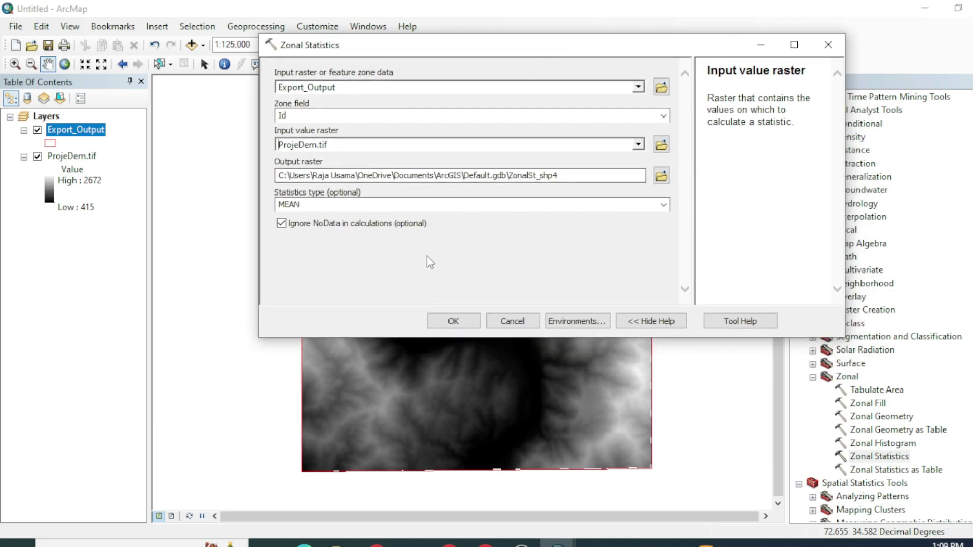
pyautogui.click(663, 205)
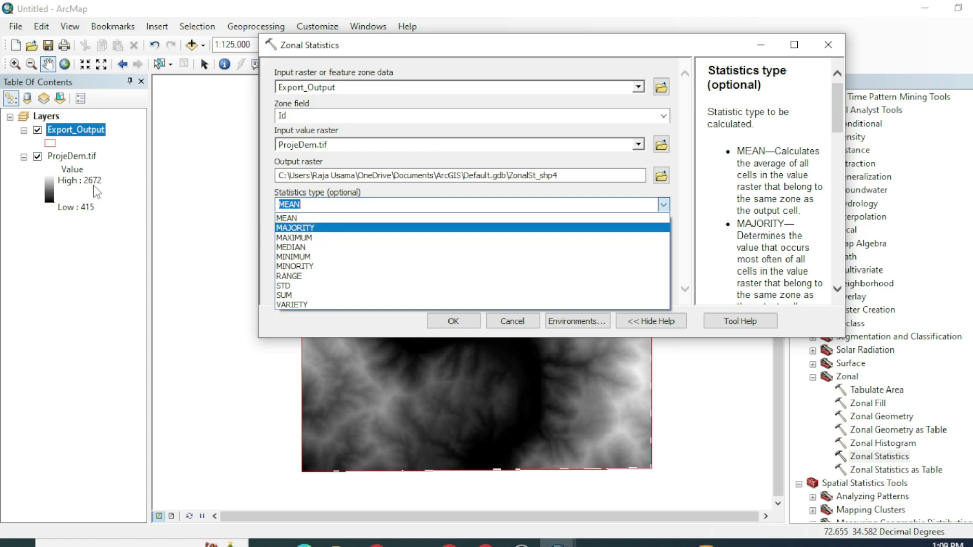
pyautogui.click(295, 221)
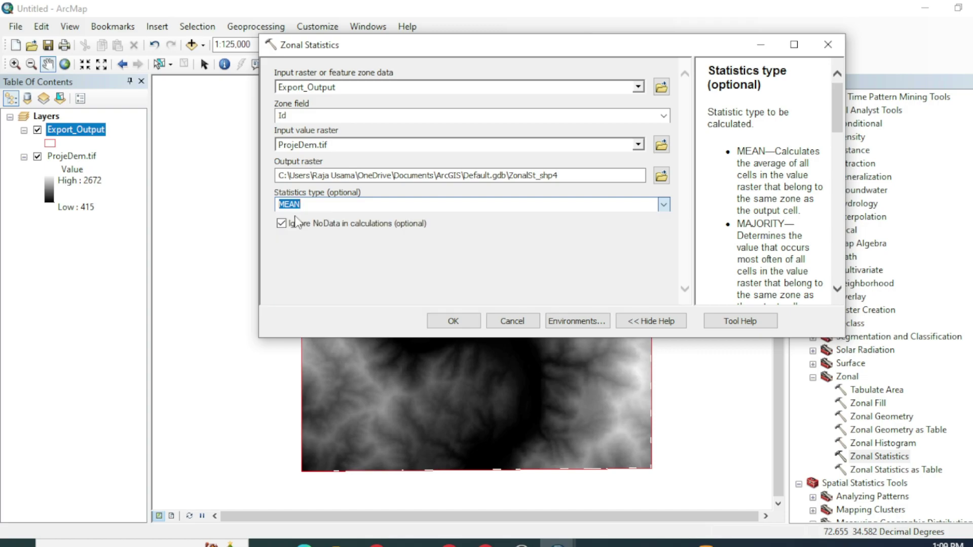
pyautogui.click(452, 321)
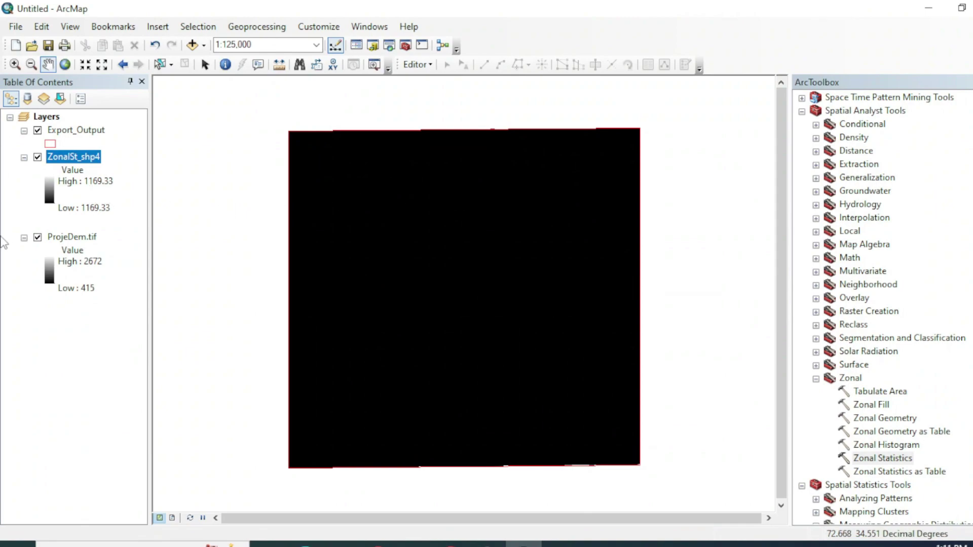
# Hide the ZonalSt_shp4 and Export_Output layers, leaving only ProjeDem.tif displayed on the map
pyautogui.click(38, 157)
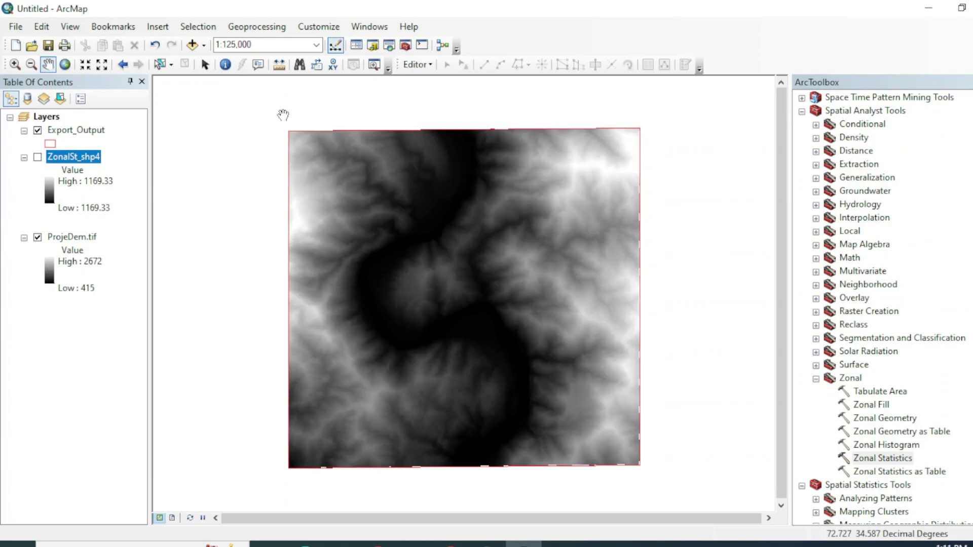
pyautogui.click(802, 112)
pyautogui.click(801, 338)
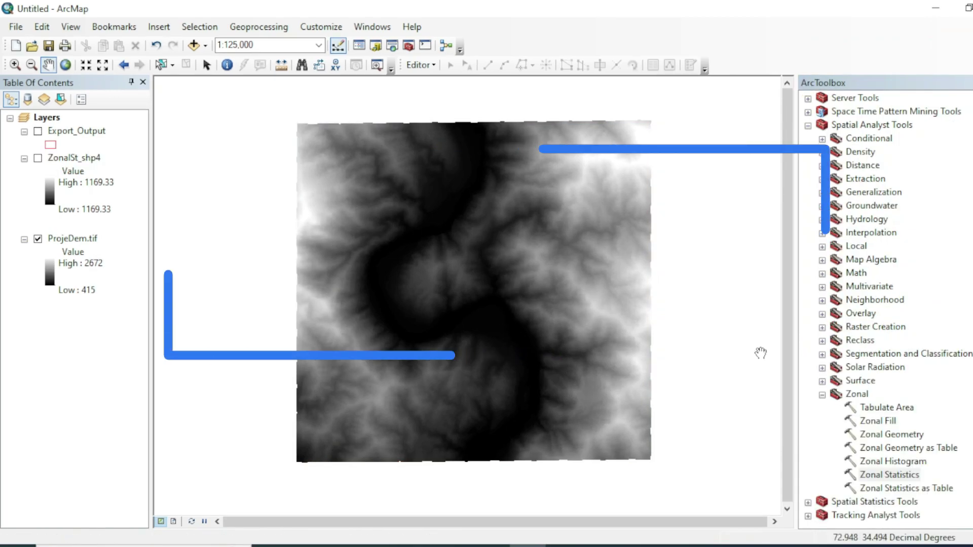
pyautogui.click(527, 330)
pyautogui.click(416, 203)
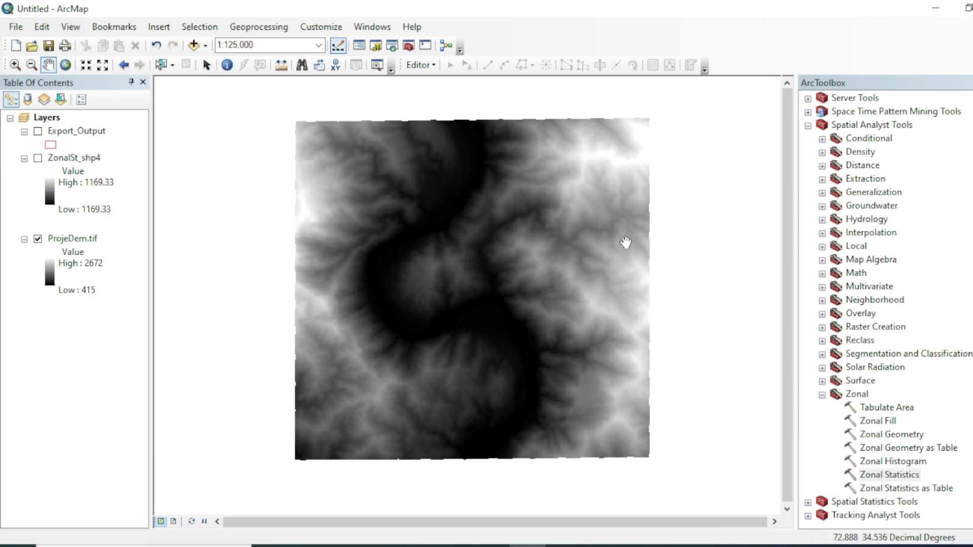
pyautogui.moveTo(583, 243); pyautogui.dragTo(582, 252)
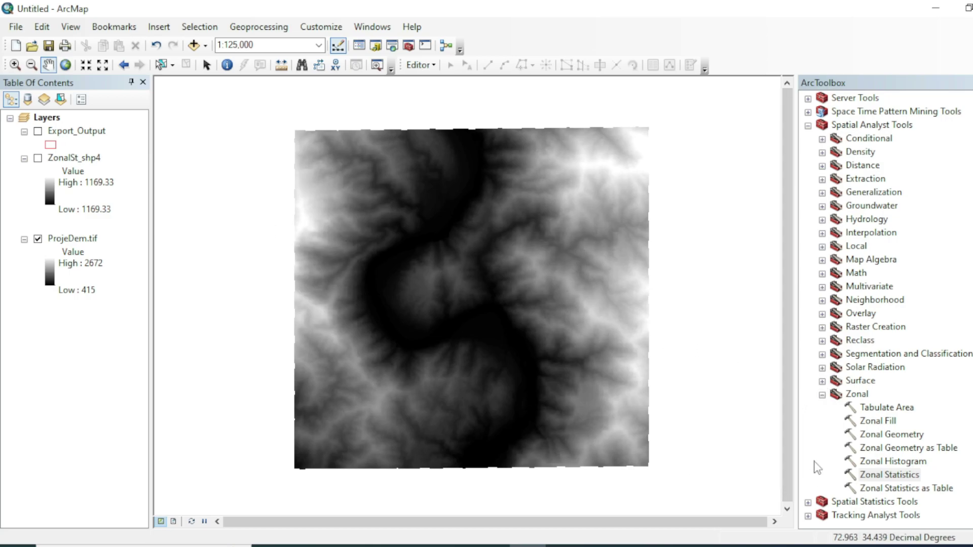
# Generate contour lines from ProjeDem.tif with the Spatial Analyst Contour tool, using a contour interval of 500
pyautogui.click(822, 380)
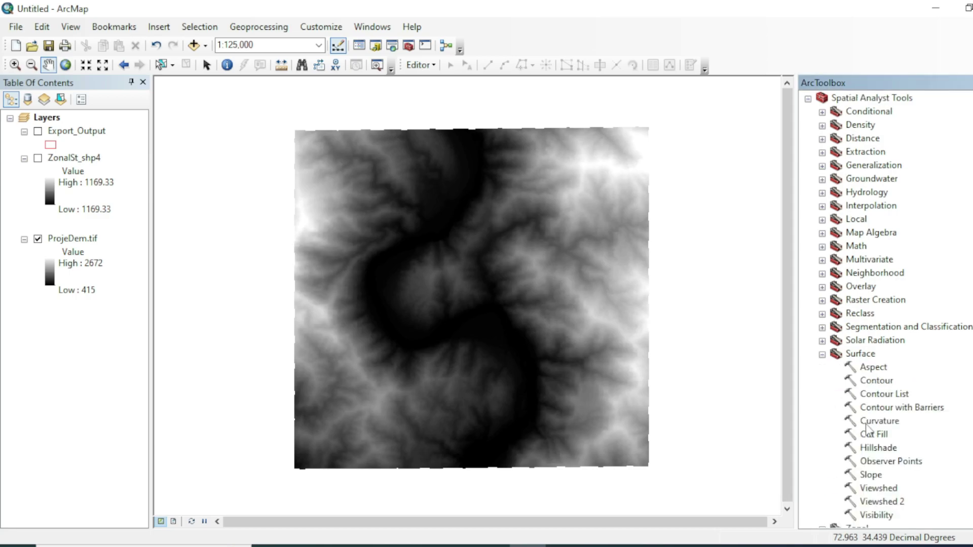
pyautogui.doubleClick(881, 384)
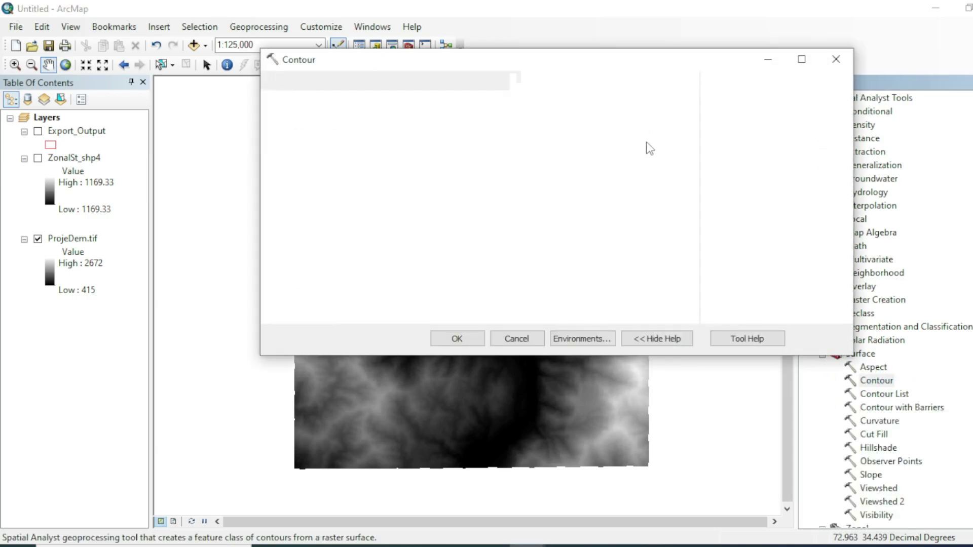
pyautogui.click(644, 102)
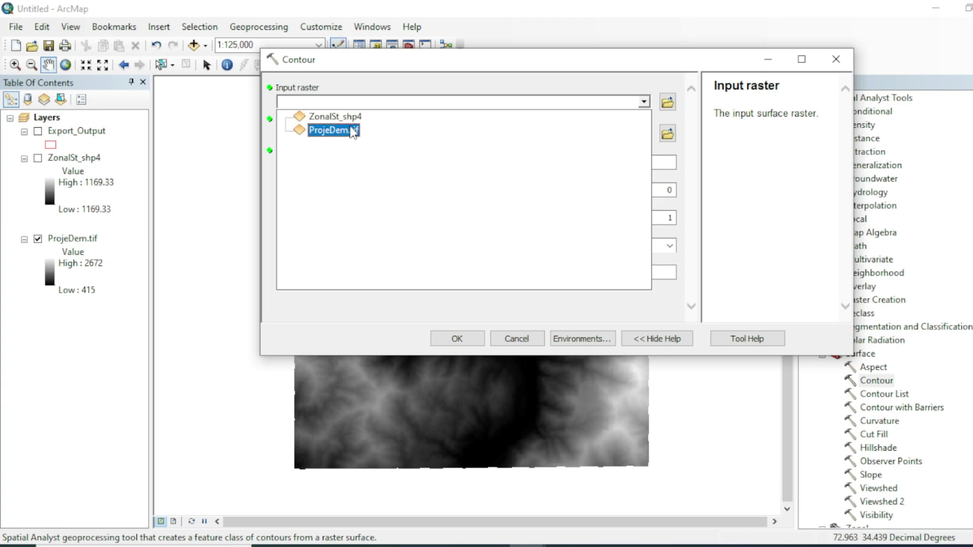
pyautogui.click(324, 132)
pyautogui.click(646, 161)
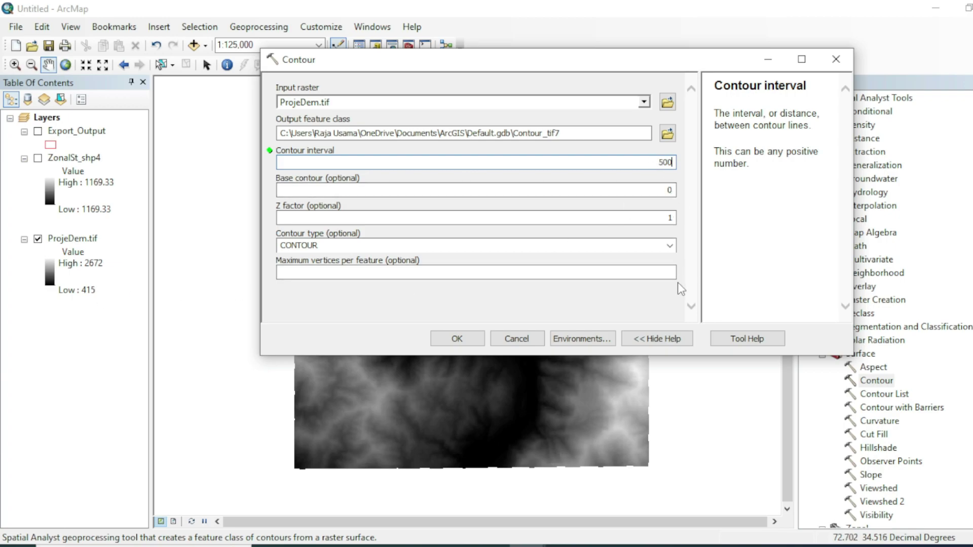
pyautogui.click(456, 337)
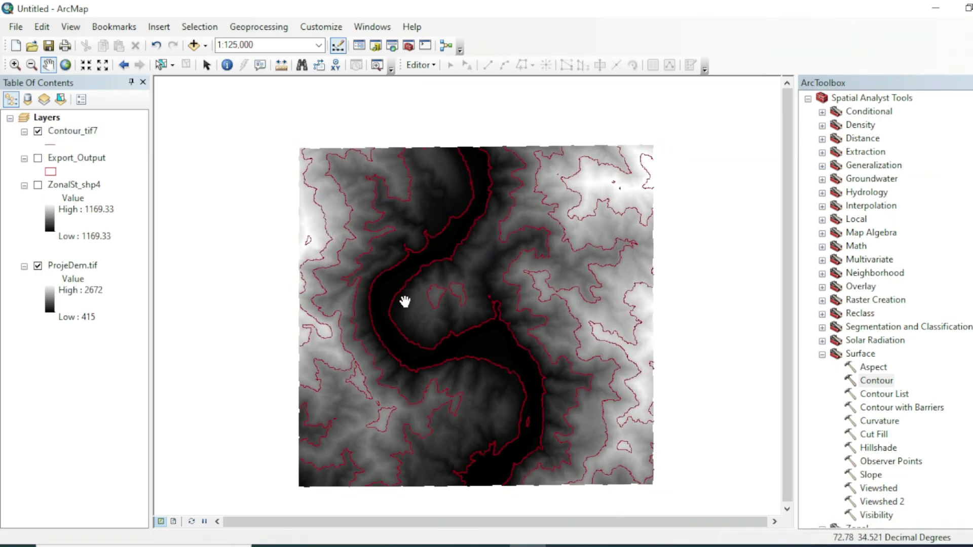
# Examine the elevation values in the attribute table of the Contour_tif7 layer and close the table
pyautogui.rightClick(76, 132)
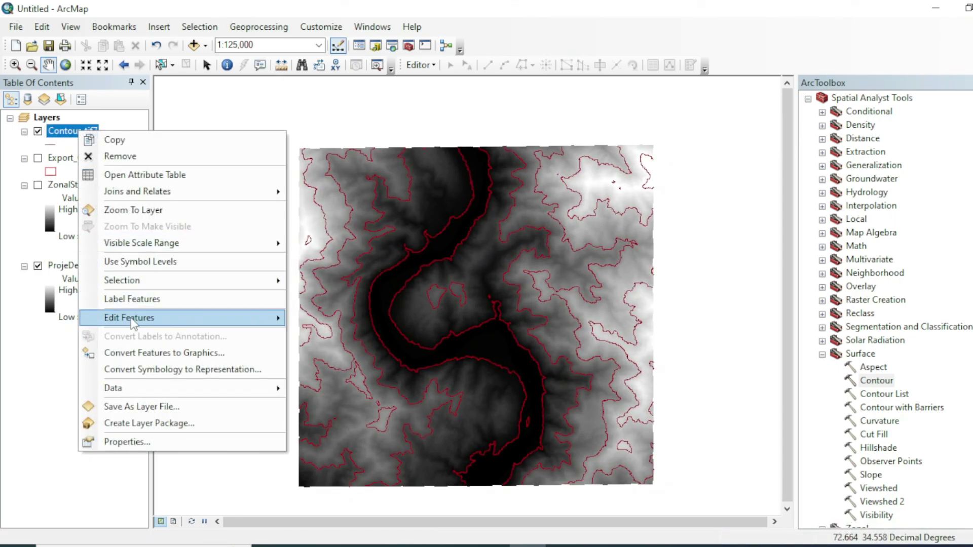
pyautogui.click(129, 155)
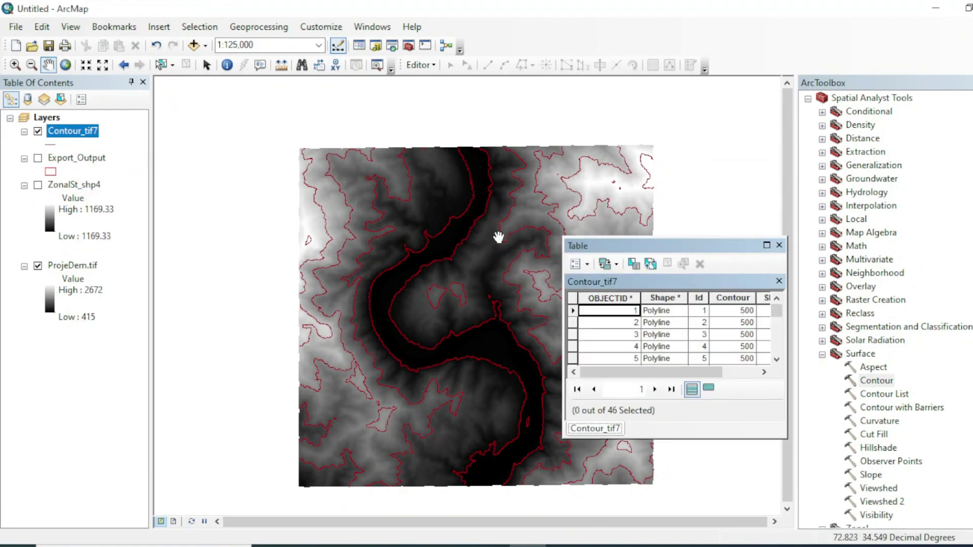
pyautogui.click(779, 245)
# Set the Contour_tif7 layer's label field to Contour and make its label text bold
pyautogui.rightClick(74, 136)
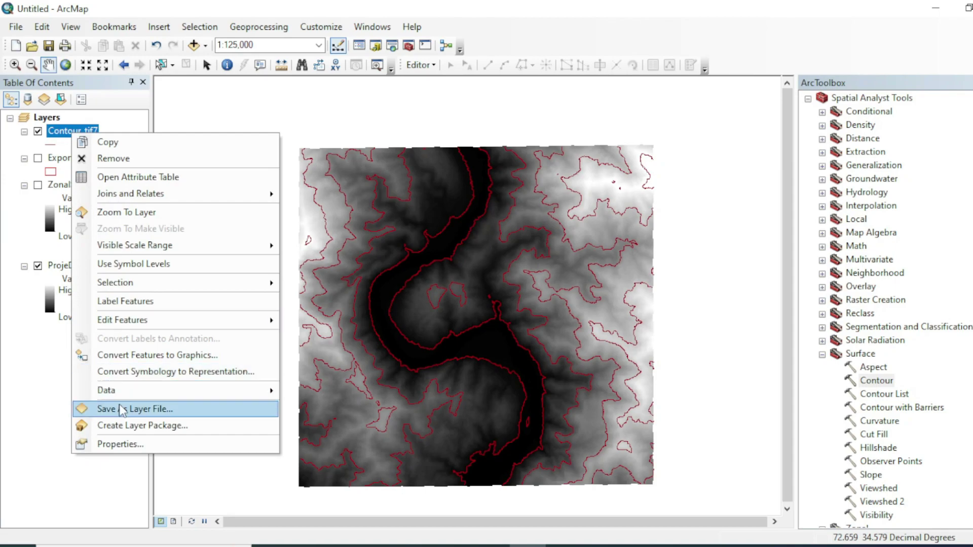
pyautogui.click(129, 444)
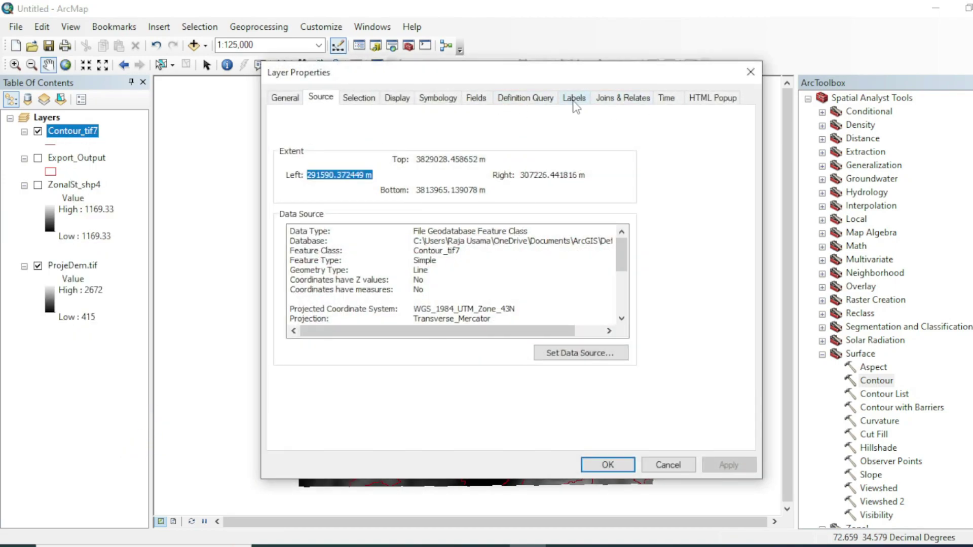
pyautogui.click(574, 98)
pyautogui.click(564, 217)
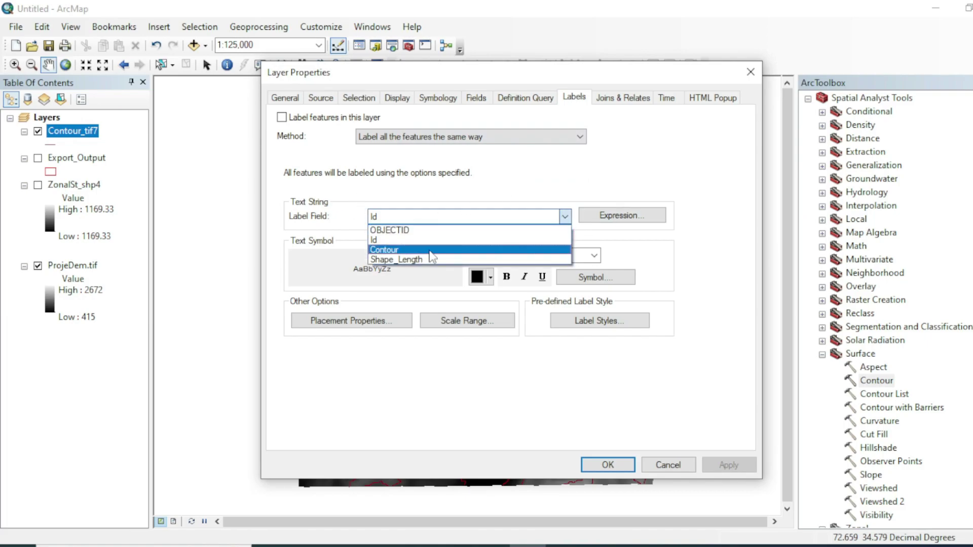
pyautogui.click(550, 231)
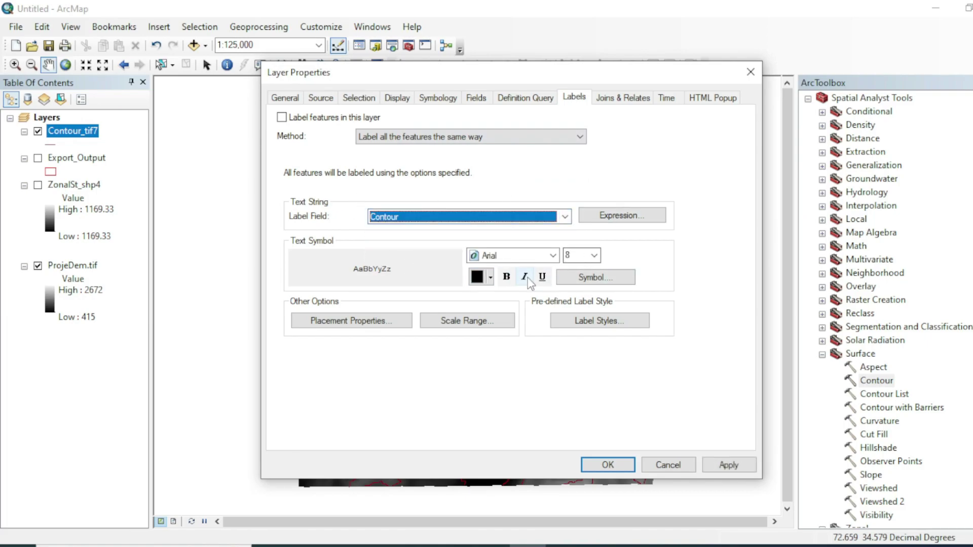
pyautogui.click(608, 464)
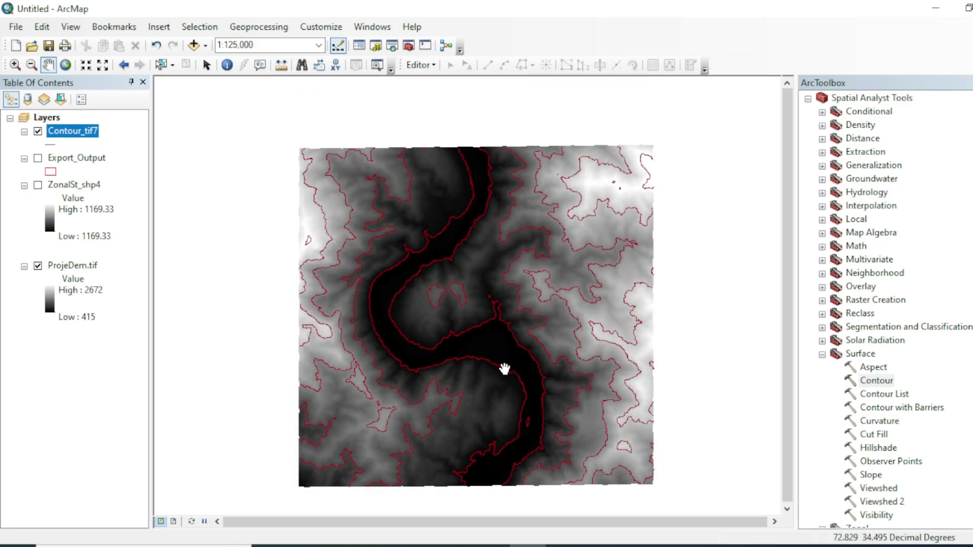
# Turn on feature labels for the Contour_tif7 layer and inspect the labelled contour lines on the map
pyautogui.rightClick(78, 131)
pyautogui.click(154, 441)
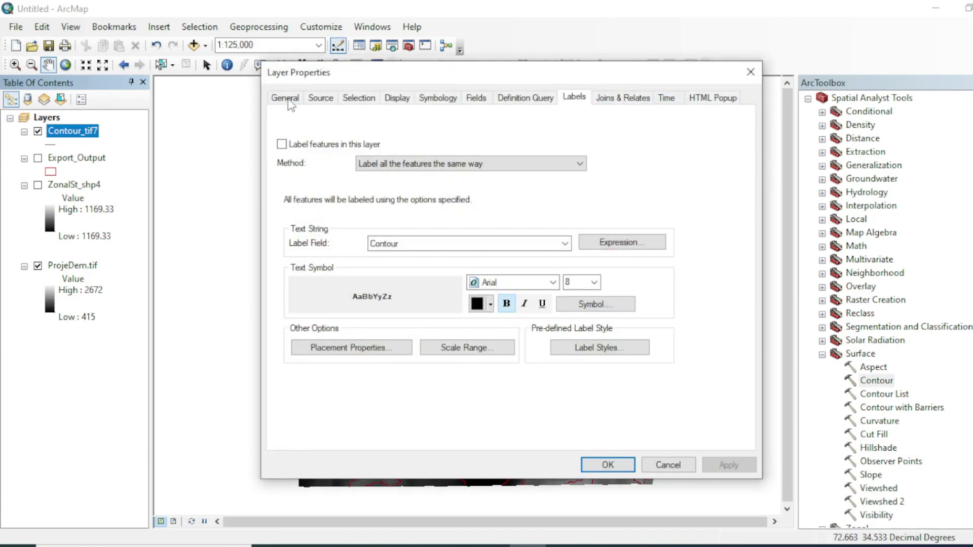
pyautogui.click(316, 148)
pyautogui.click(605, 464)
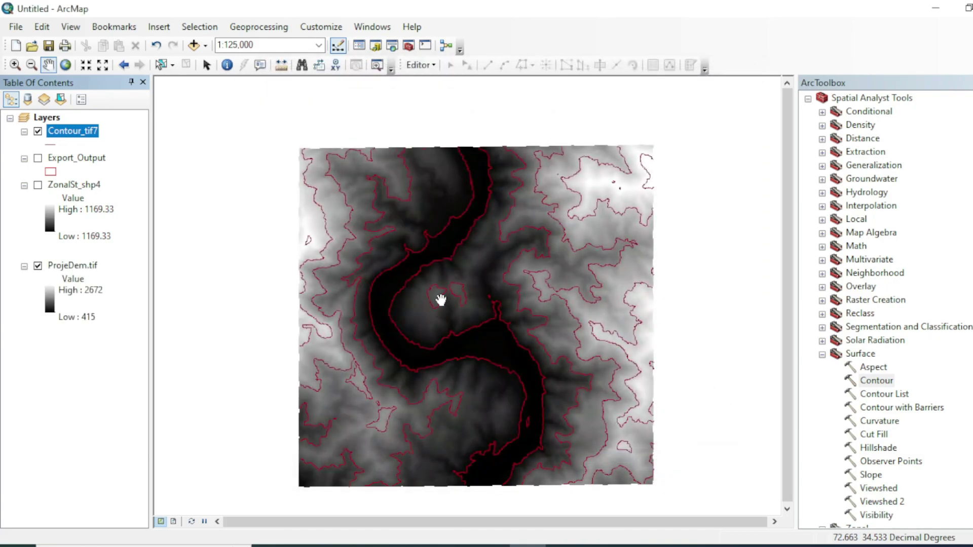
pyautogui.scroll(1, 432, 374)
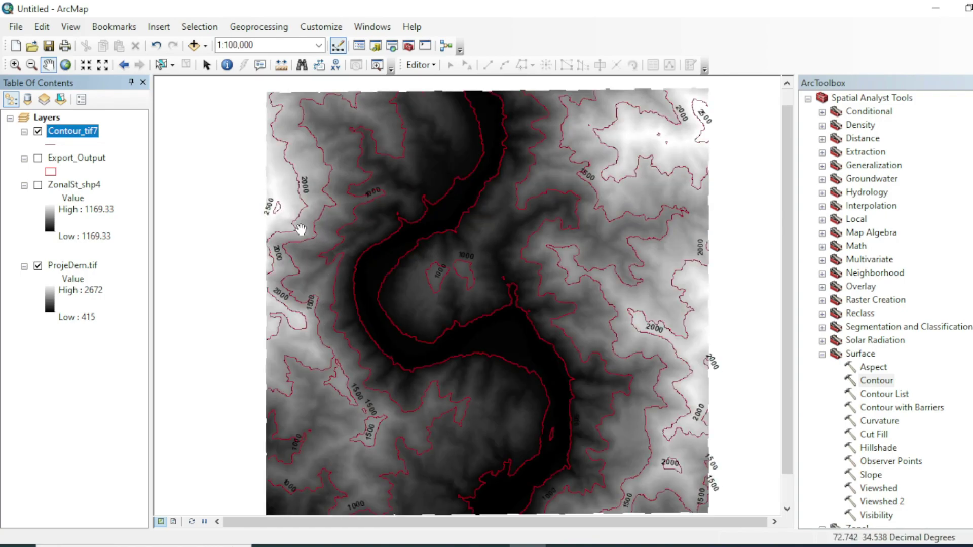
pyautogui.scroll(1, 479, 283)
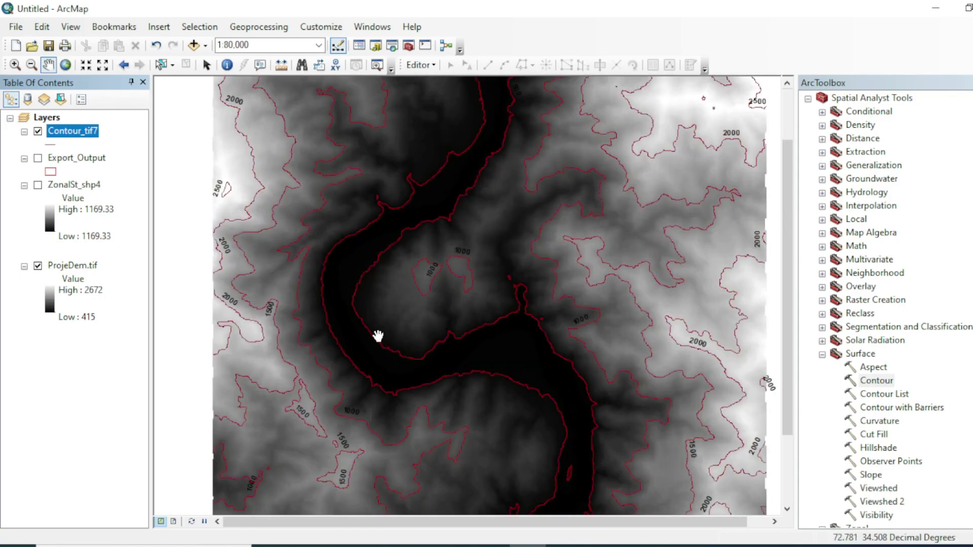
pyautogui.scroll(1, 445, 300)
pyautogui.scroll(-1, 432, 313)
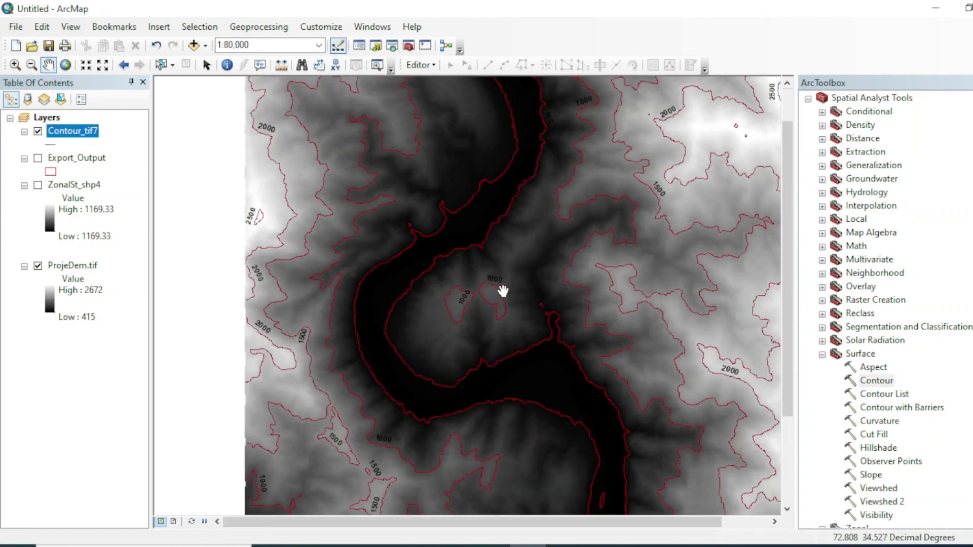
pyautogui.scroll(-1, 506, 292)
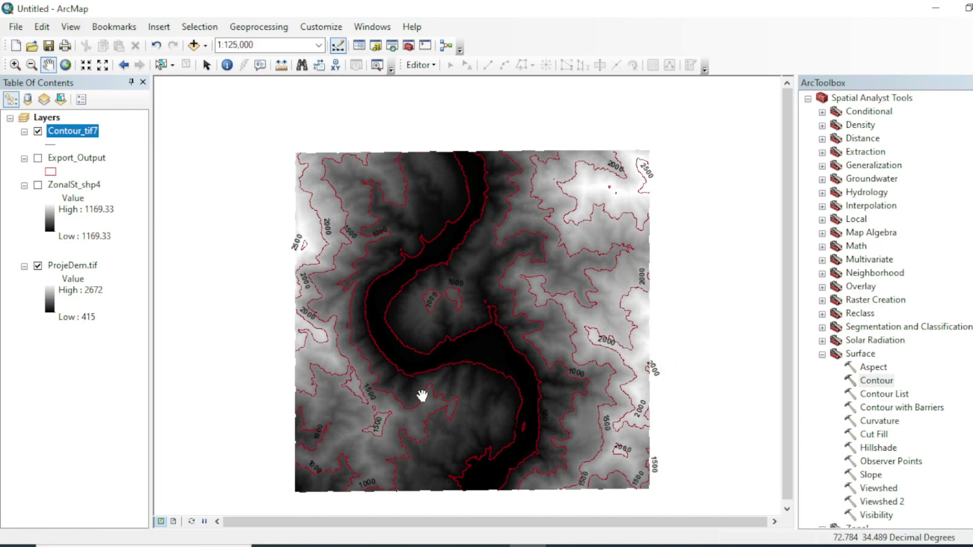
# Change the stretched symbology of ProjeDem.tif to the red-yellow-green-blue color ramp
pyautogui.rightClick(84, 265)
pyautogui.click(135, 482)
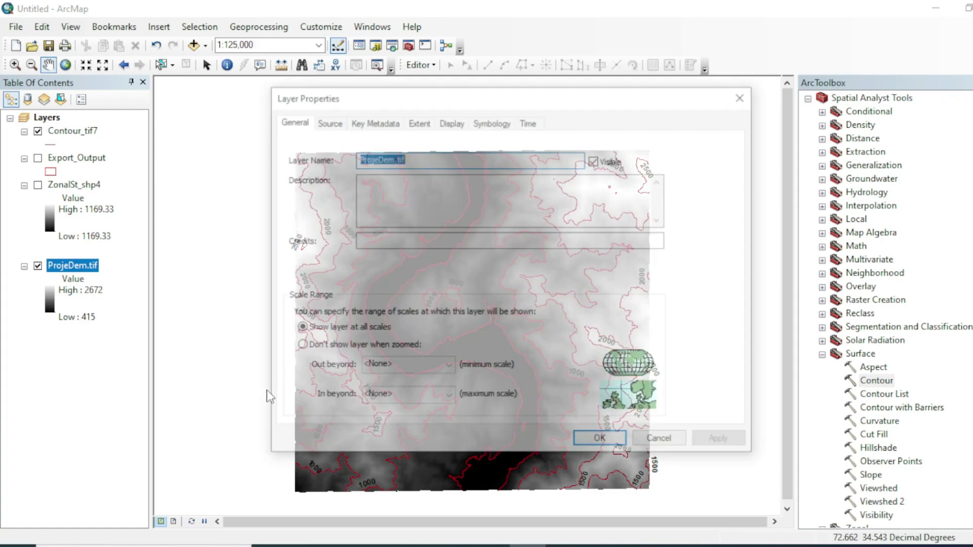
pyautogui.click(491, 121)
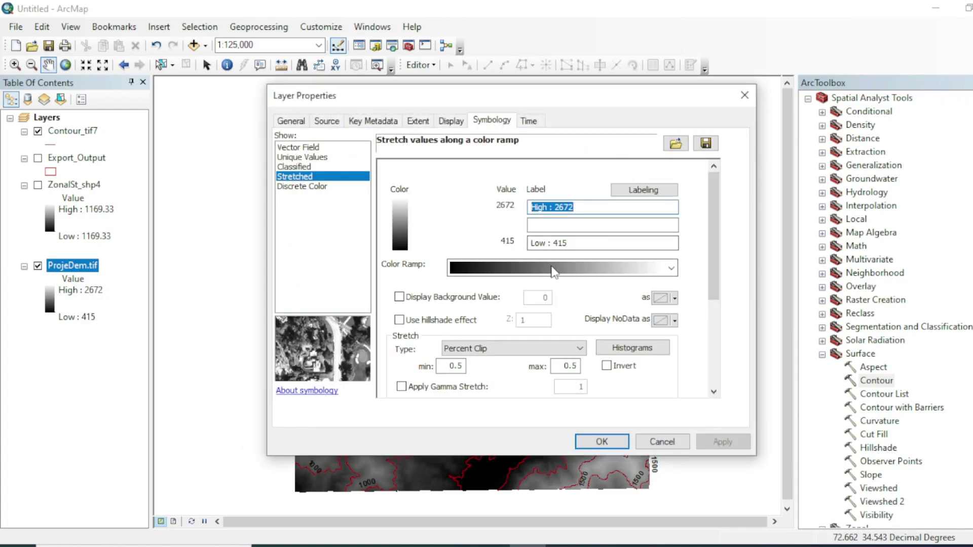
pyautogui.click(491, 265)
pyautogui.click(511, 342)
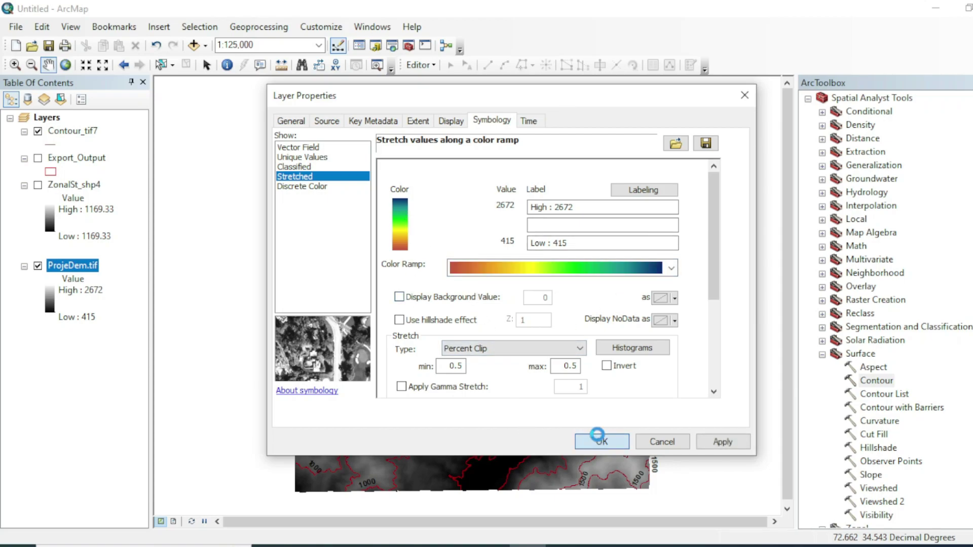
pyautogui.click(601, 442)
pyautogui.moveTo(493, 341); pyautogui.dragTo(487, 335)
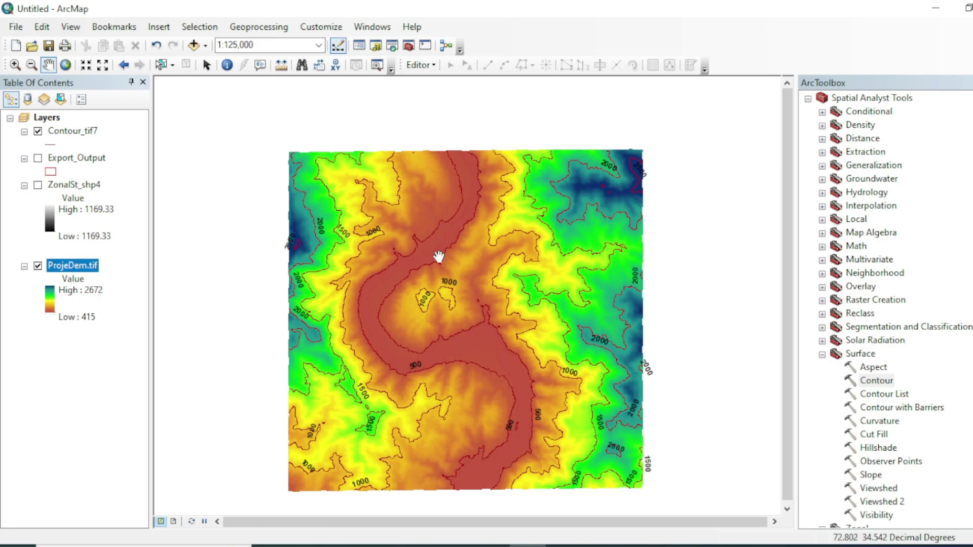
pyautogui.moveTo(413, 274); pyautogui.dragTo(412, 279)
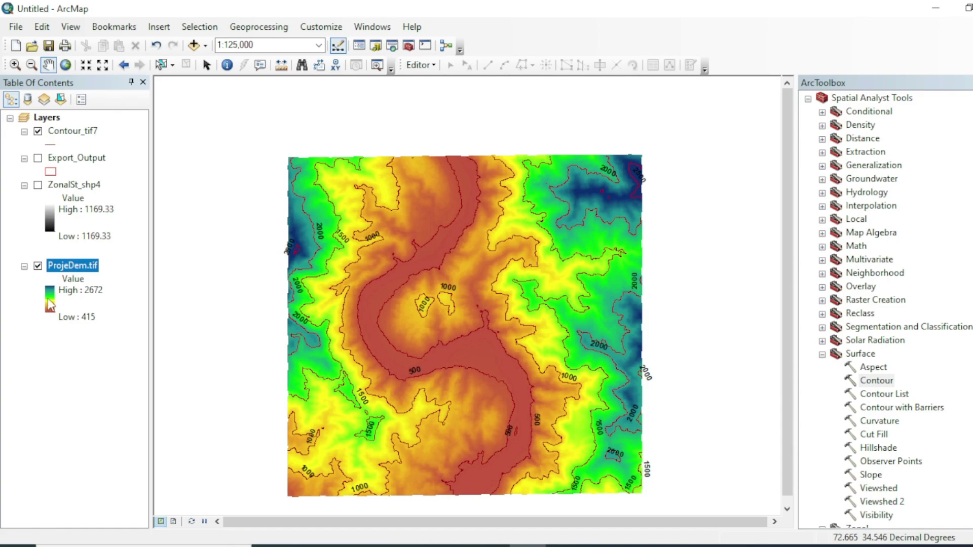
# Invert the color ramp of ProjeDem.tif
pyautogui.click(49, 304)
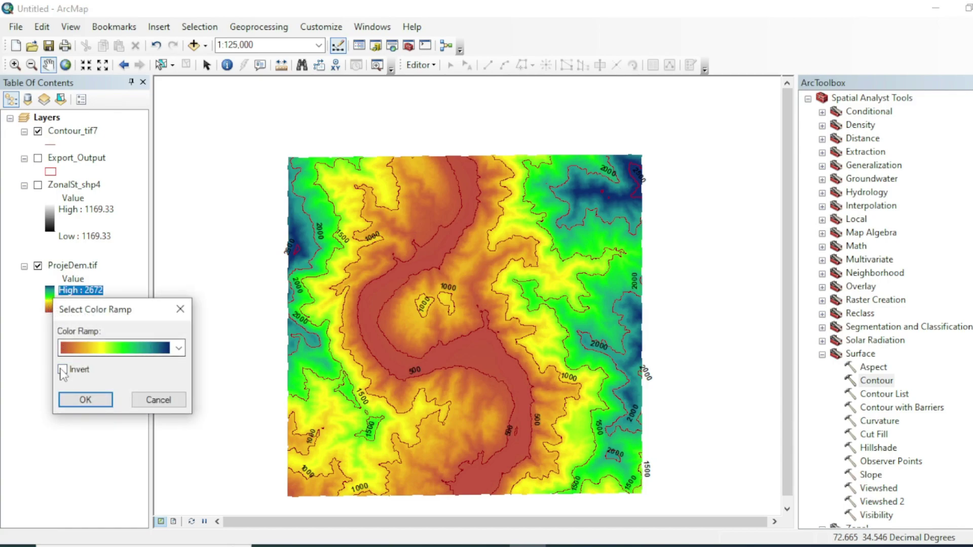
pyautogui.click(81, 399)
pyautogui.scroll(-1, 475, 340)
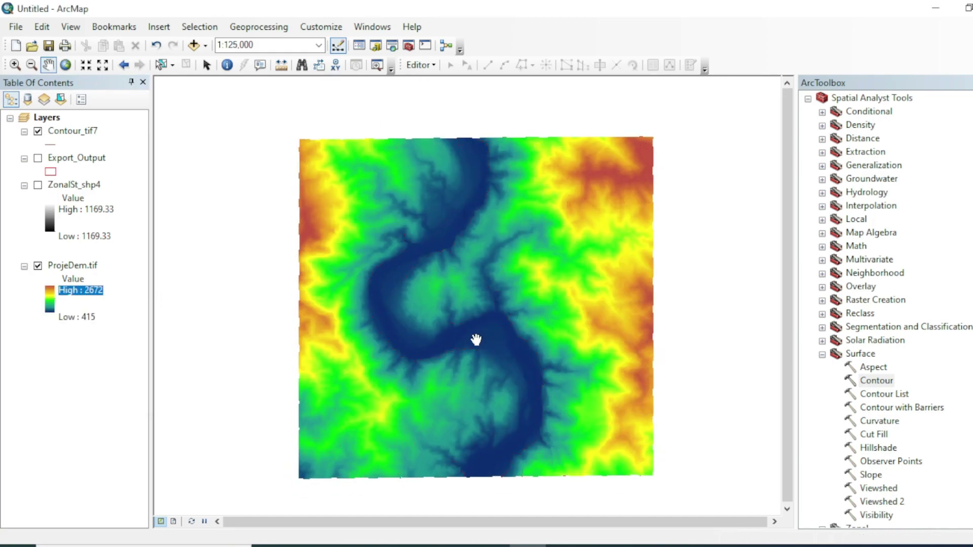
pyautogui.scroll(1, 475, 337)
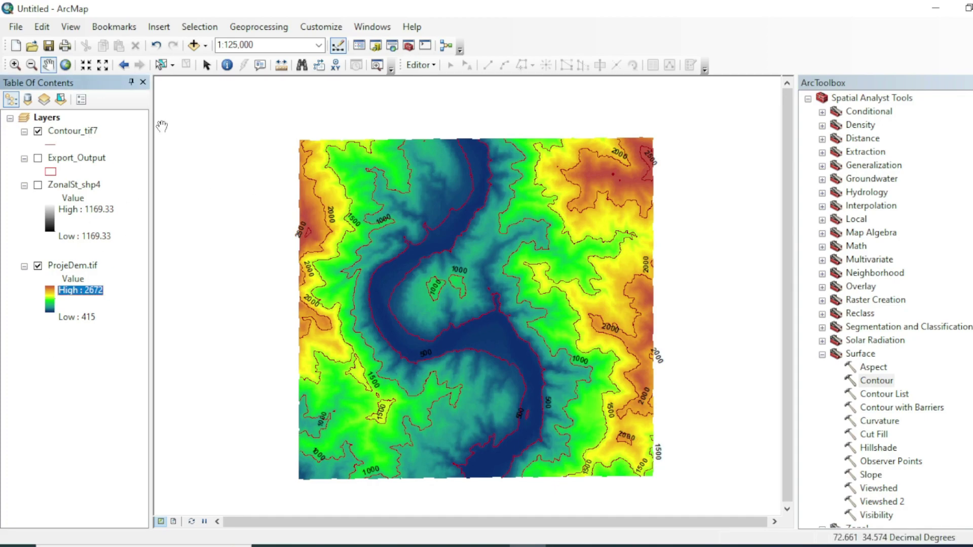
# Close ArcToolbox, search the tools for "kml to layer" and open the Layer To KML tool
pyautogui.click(970, 83)
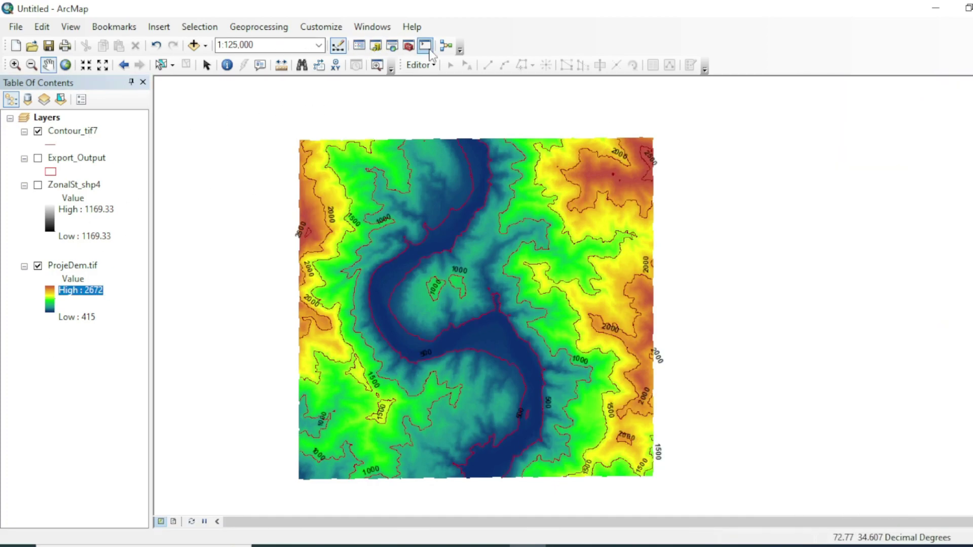
pyautogui.click(392, 45)
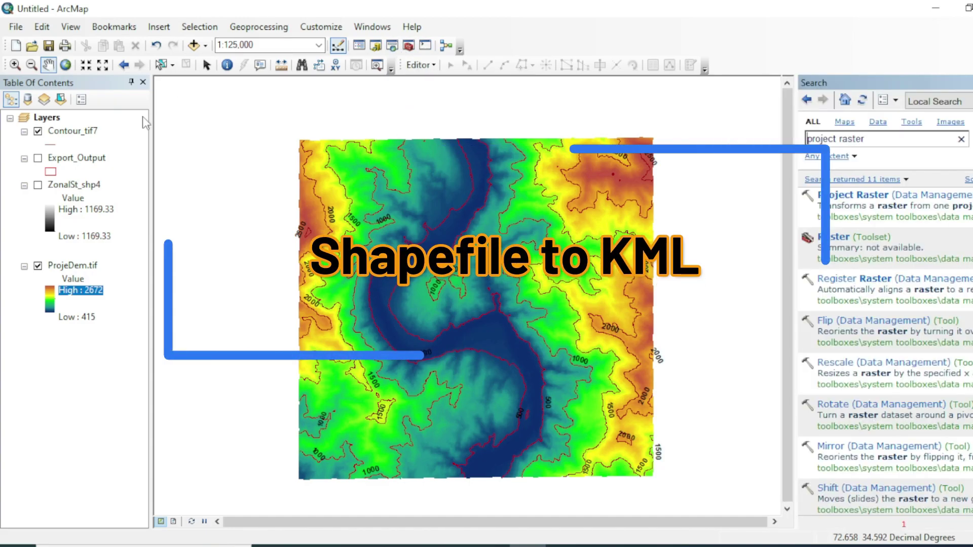
pyautogui.click(870, 138)
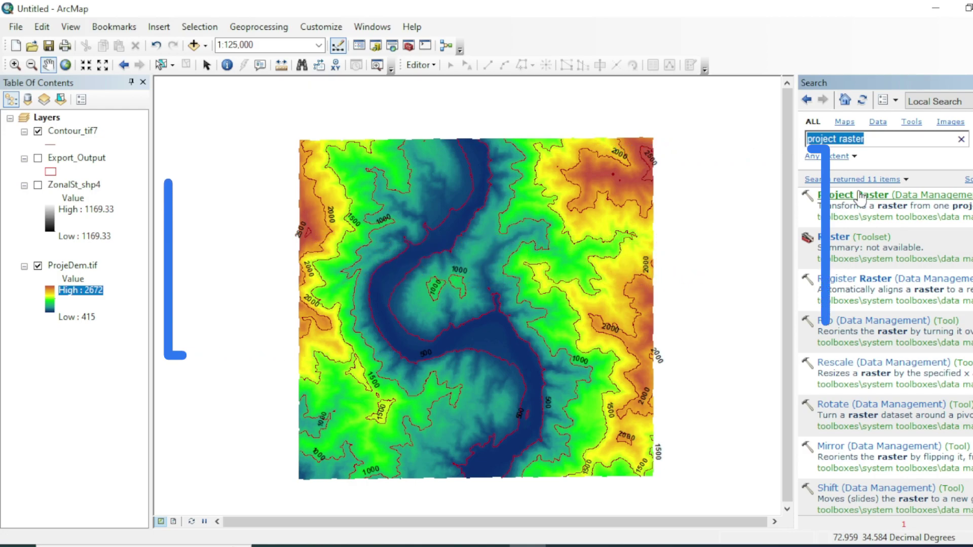
pyautogui.write('kml to')
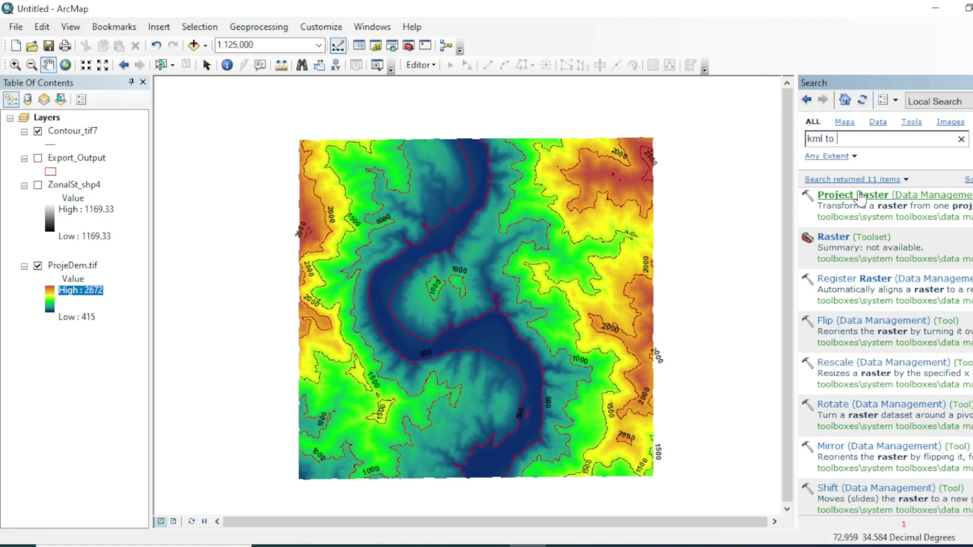
pyautogui.press('Return')
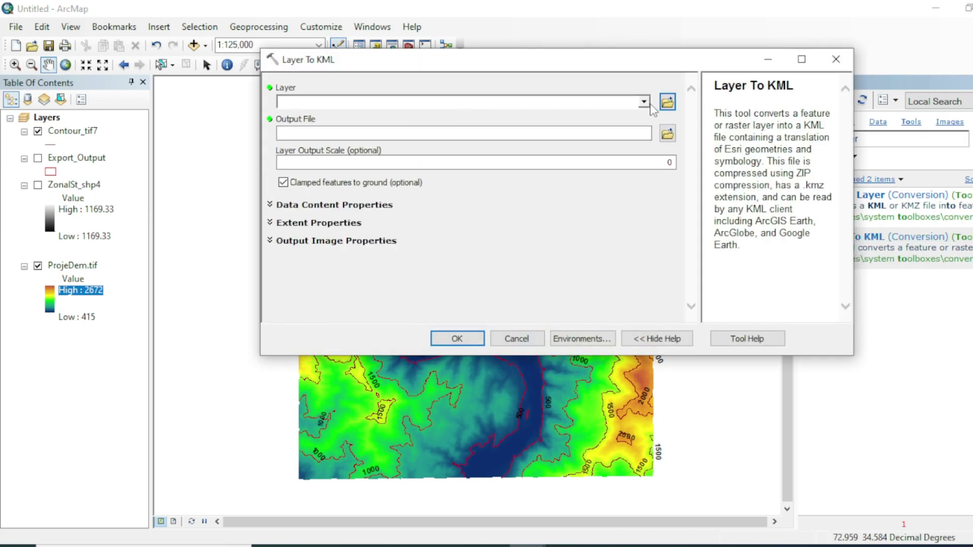
# Convert the Contour_tif7 layer to KML with Layer To KML, saving the output as cont.kmz in D:\Dem data
pyautogui.click(644, 103)
pyautogui.click(331, 118)
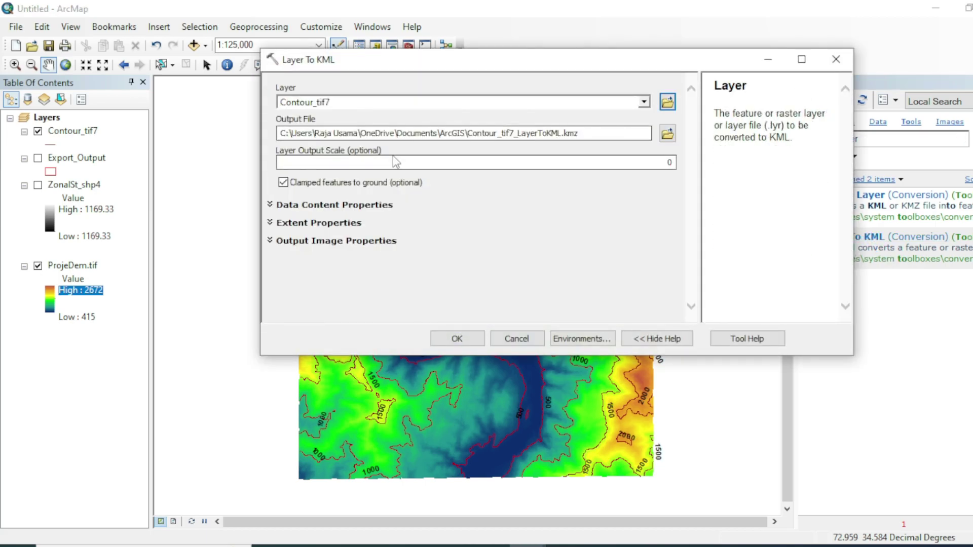
pyautogui.click(667, 133)
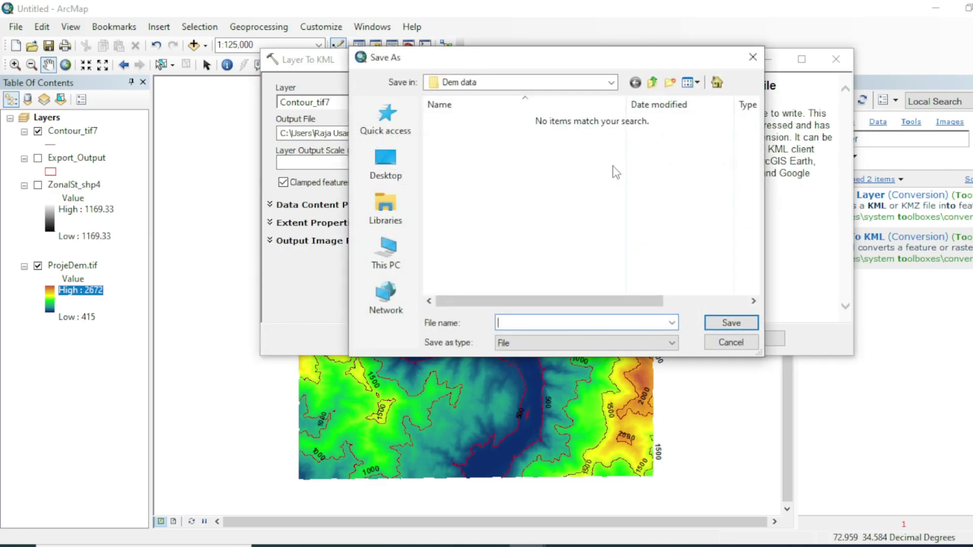
pyautogui.click(653, 83)
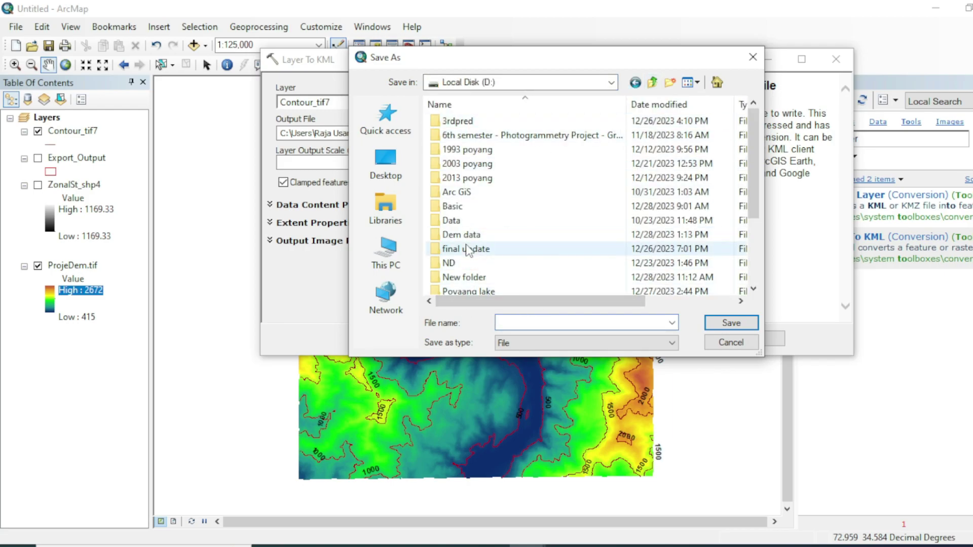
pyautogui.doubleClick(469, 233)
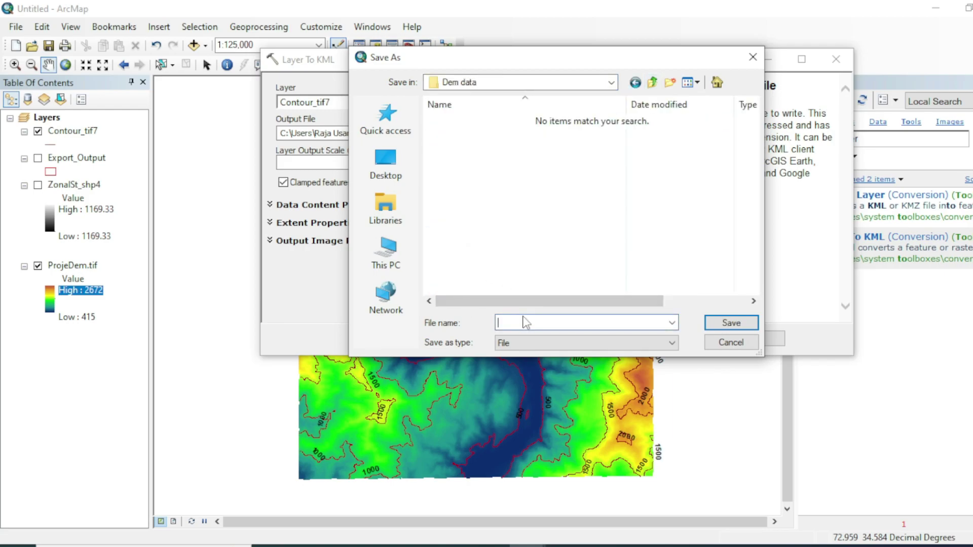
pyautogui.write('cont.kmz')
pyautogui.click(728, 324)
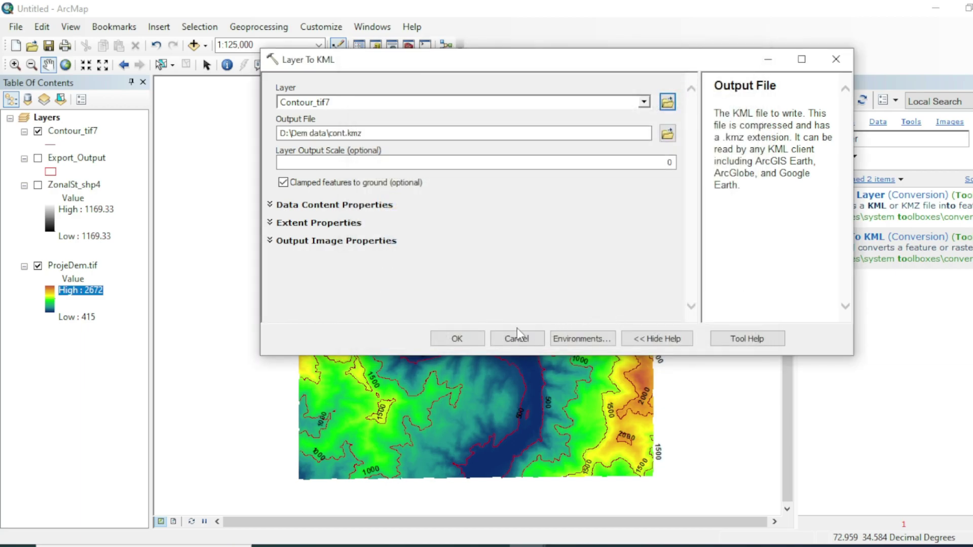
pyautogui.click(456, 339)
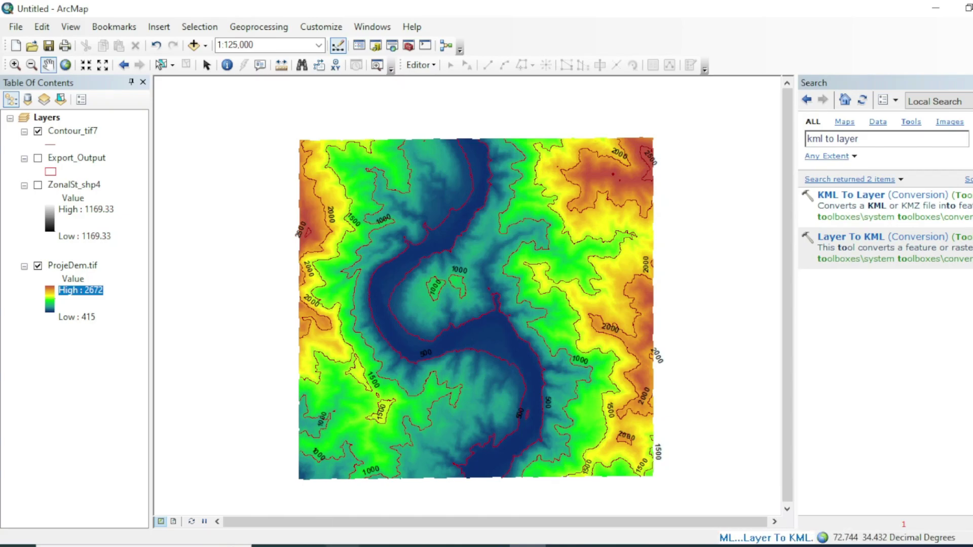
# Switch to the Dem data folder in File Explorer and open the exported cont KMZ file, then return to ArcMap
pyautogui.moveTo(345, 545)
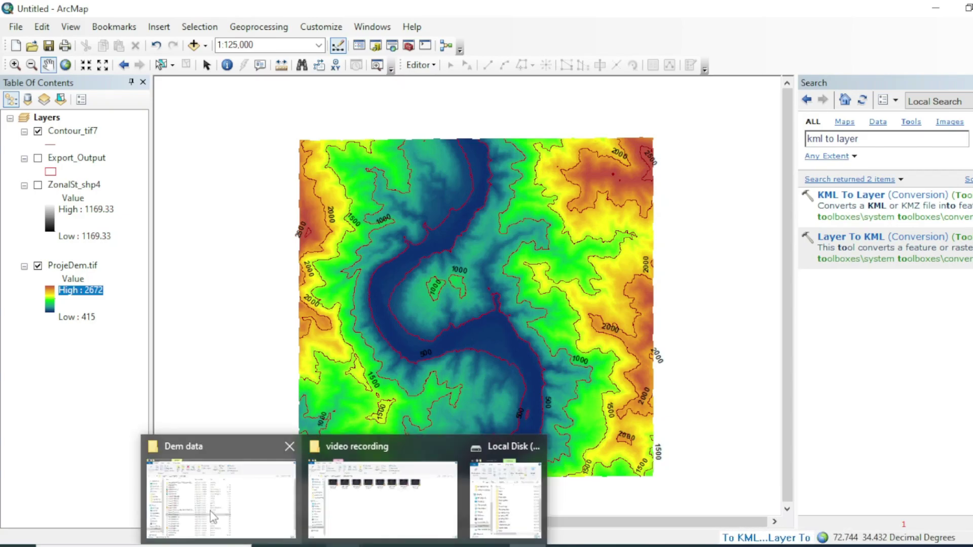
pyautogui.click(221, 496)
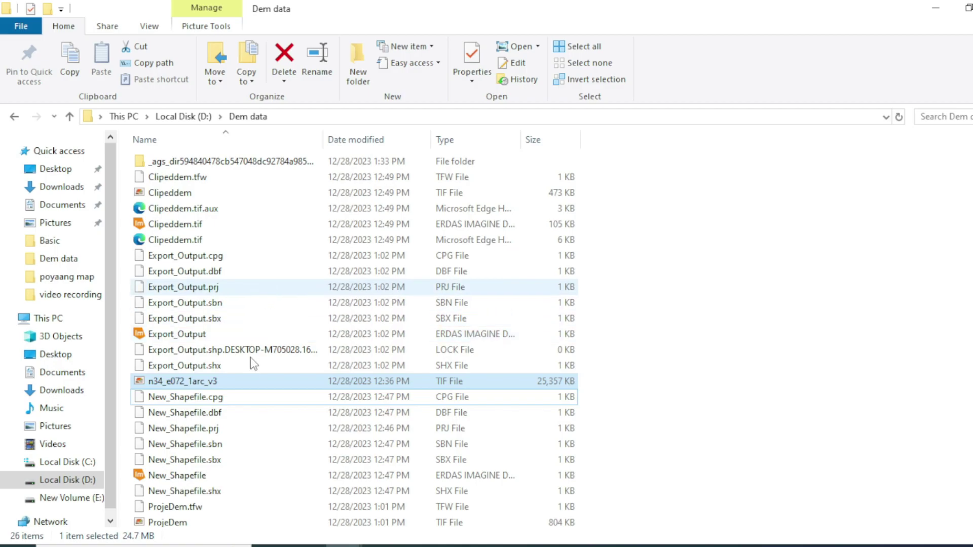
pyautogui.scroll(-1, 253, 362)
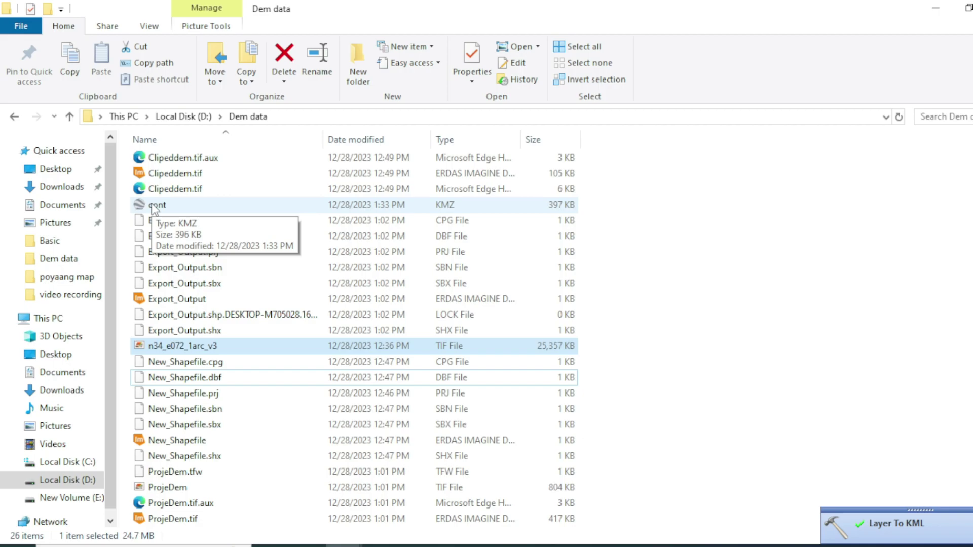
pyautogui.click(154, 208)
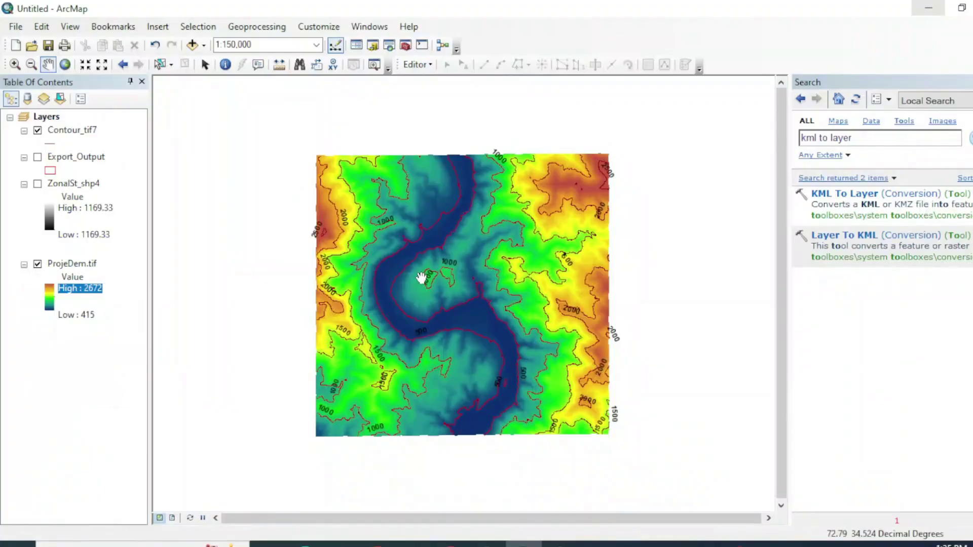
pyautogui.moveTo(416, 307); pyautogui.dragTo(407, 329)
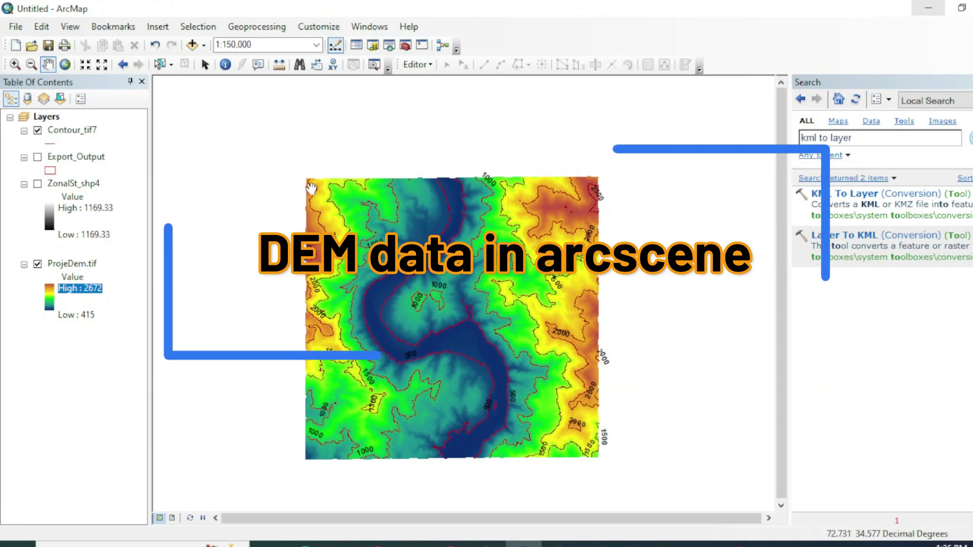
# Search Windows for "arcs" and launch ArcScene with an empty scene
pyautogui.moveTo(551, 401); pyautogui.dragTo(554, 388)
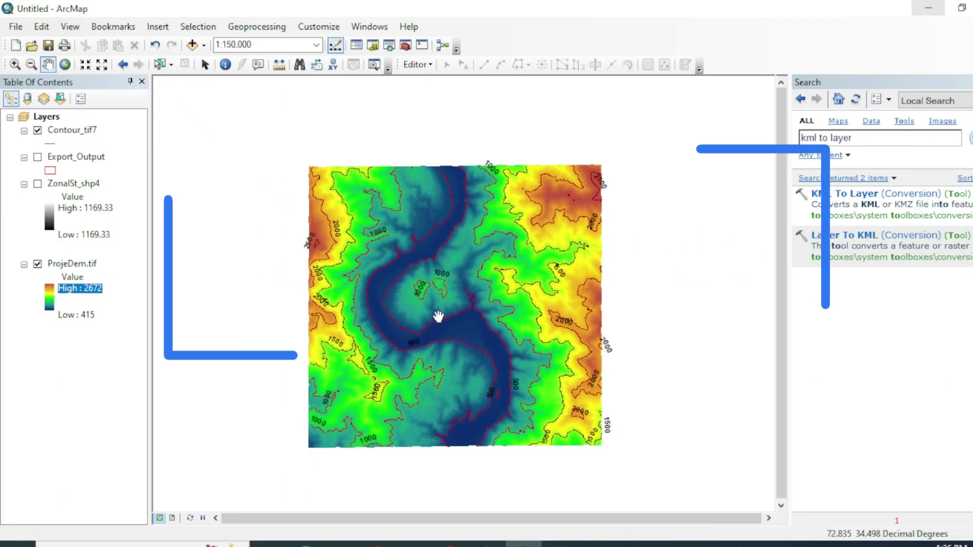
pyautogui.click(142, 544)
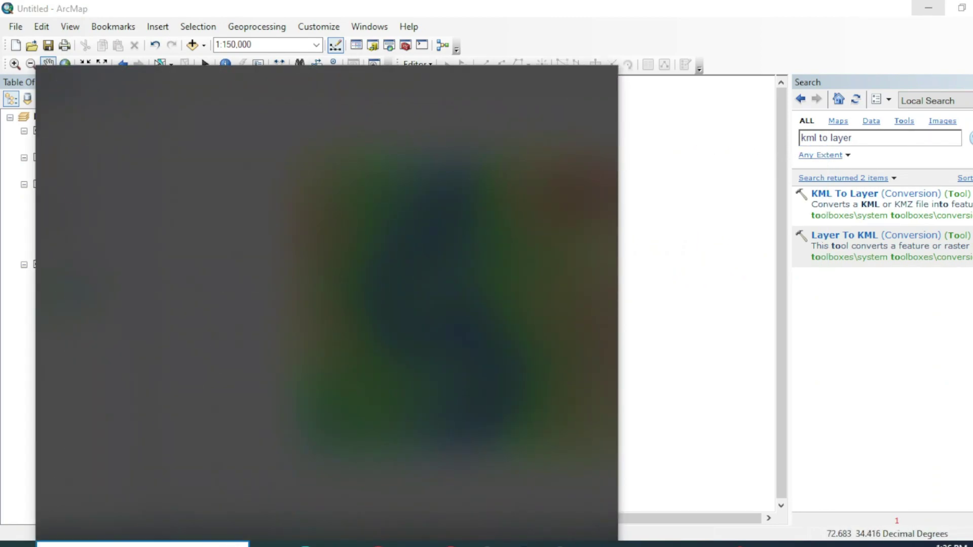
pyautogui.write('arc')
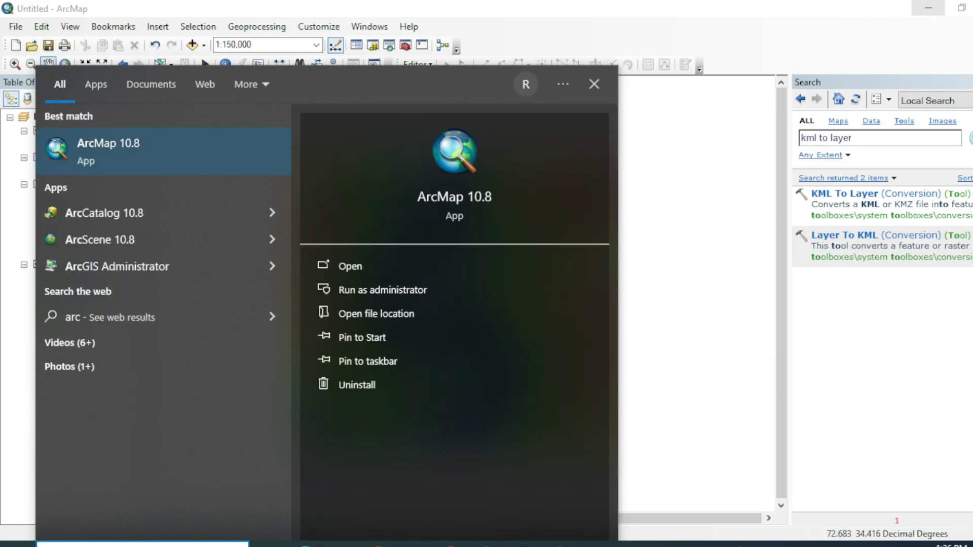
pyautogui.write('s')
pyautogui.press('Return')
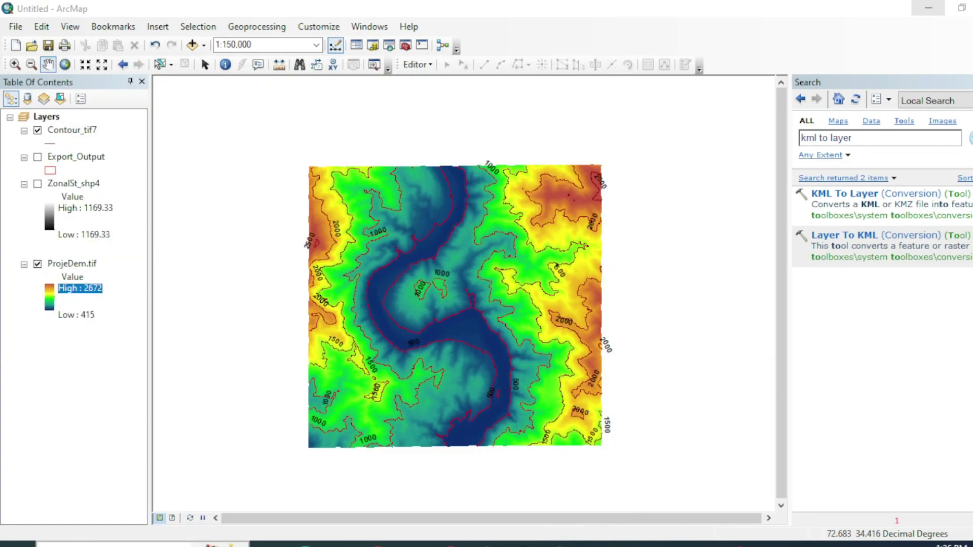
pyautogui.click(763, 115)
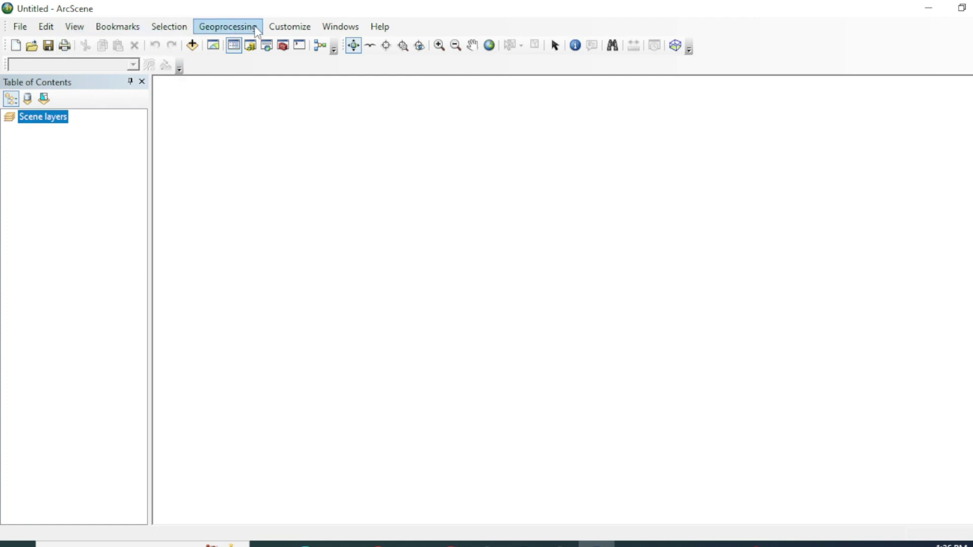
# Add ProjeDem.tif from the Dem data folder on D:\ to the scene and view it from an oblique angle
pyautogui.click(250, 45)
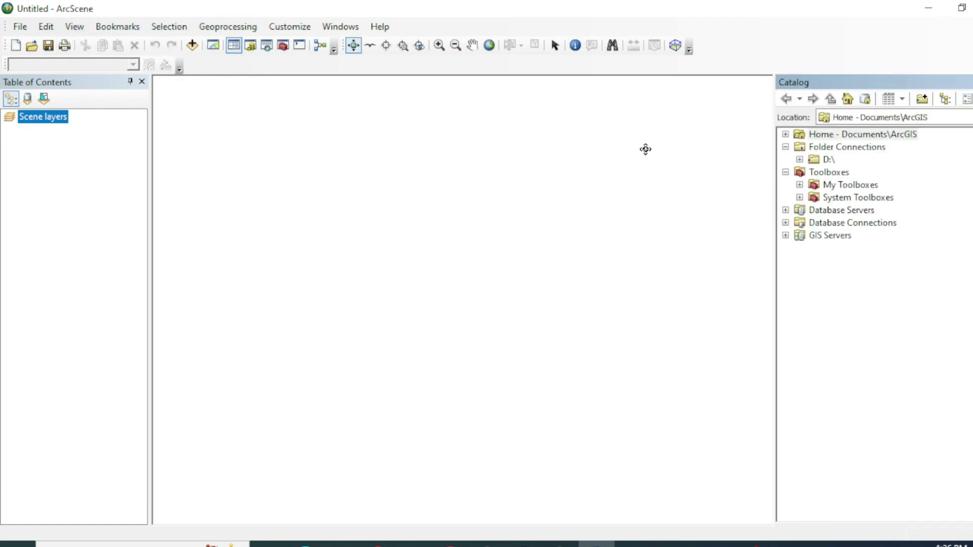
pyautogui.click(799, 159)
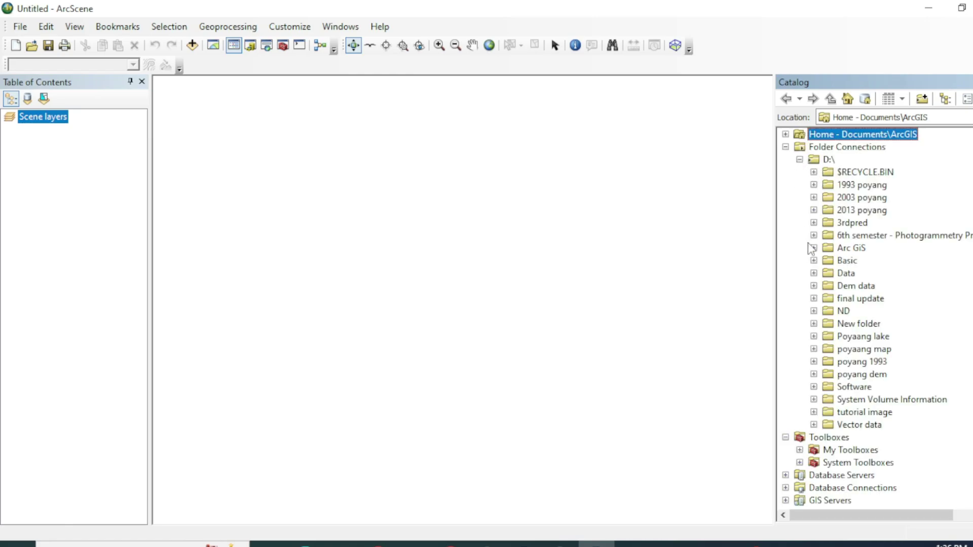
pyautogui.click(813, 286)
pyautogui.moveTo(881, 350); pyautogui.dragTo(539, 306)
pyautogui.moveTo(552, 359); pyautogui.dragTo(444, 378)
pyautogui.moveTo(631, 377); pyautogui.dragTo(620, 351)
pyautogui.moveTo(479, 287); pyautogui.dragTo(490, 311)
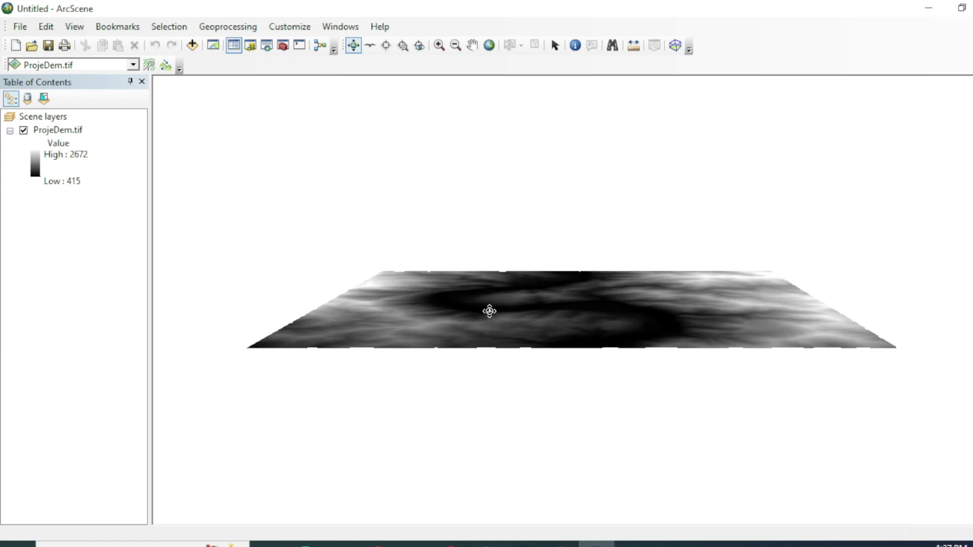
pyautogui.moveTo(590, 330); pyautogui.dragTo(549, 301)
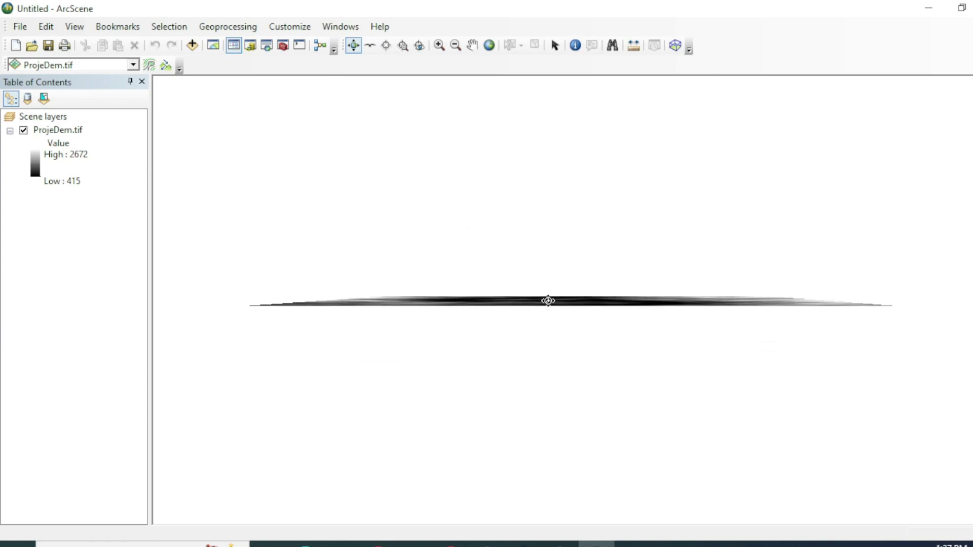
# Apply an inverted red-yellow-cyan-blue color ramp to ProjeDem.tif so that high elevations are red and low ones blue
pyautogui.click(36, 161)
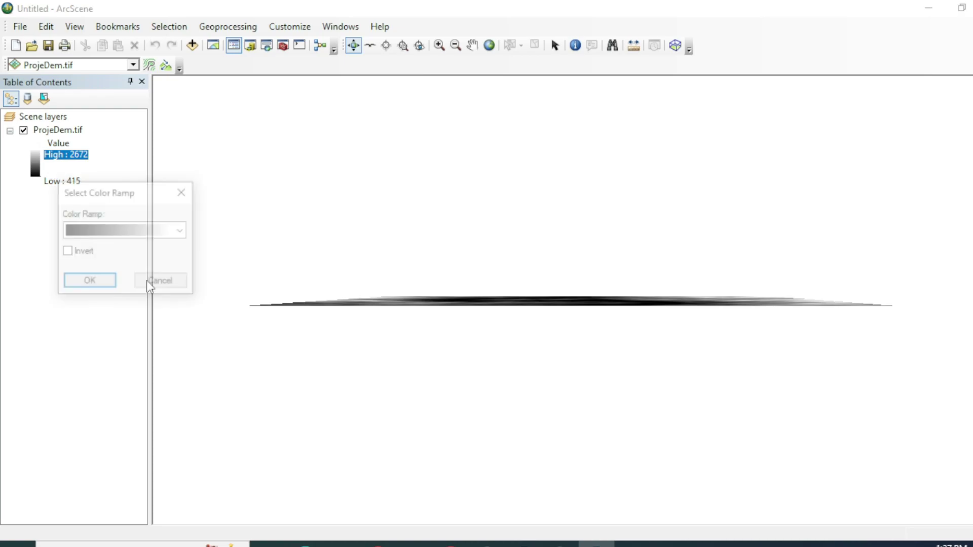
pyautogui.click(182, 232)
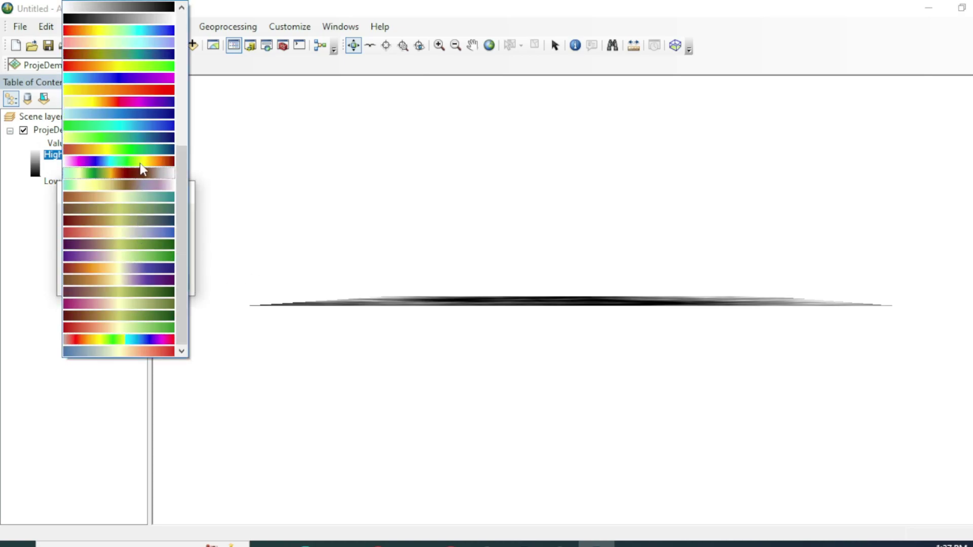
pyautogui.click(136, 34)
pyautogui.click(67, 251)
pyautogui.click(89, 282)
pyautogui.moveTo(578, 321)
pyautogui.mouseDown()
pyautogui.moveTo(626, 374)
pyautogui.moveTo(576, 332)
pyautogui.moveTo(572, 313)
pyautogui.mouseUp()
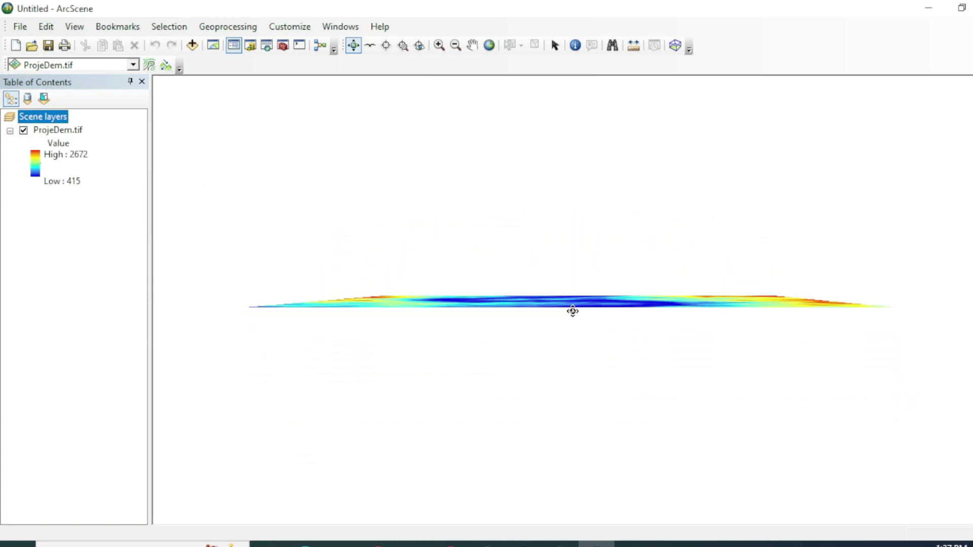
# Float ProjeDem.tif on the custom surface D:\Dem data\ProjeDem.tif with an elevation conversion factor of 7 and inspect the 3D terrain
pyautogui.rightClick(51, 130)
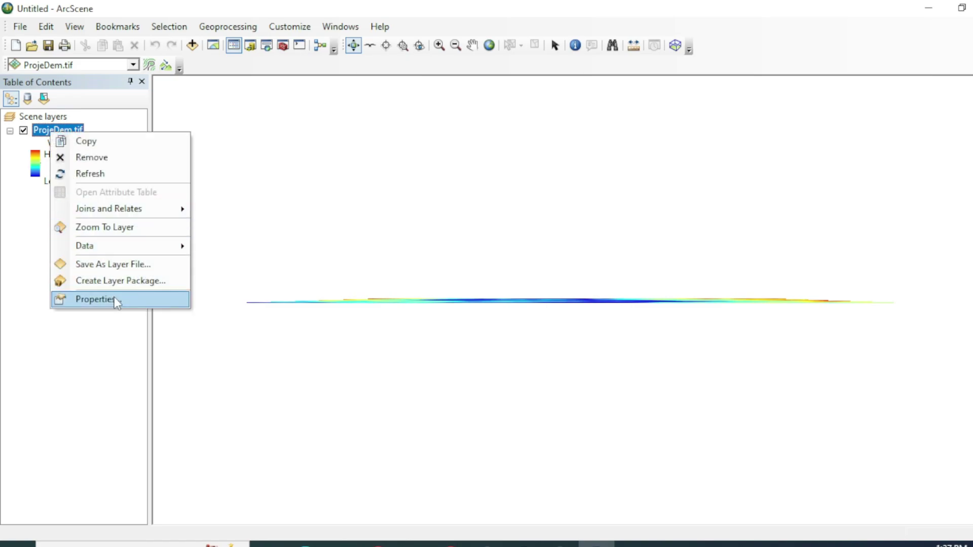
pyautogui.click(116, 300)
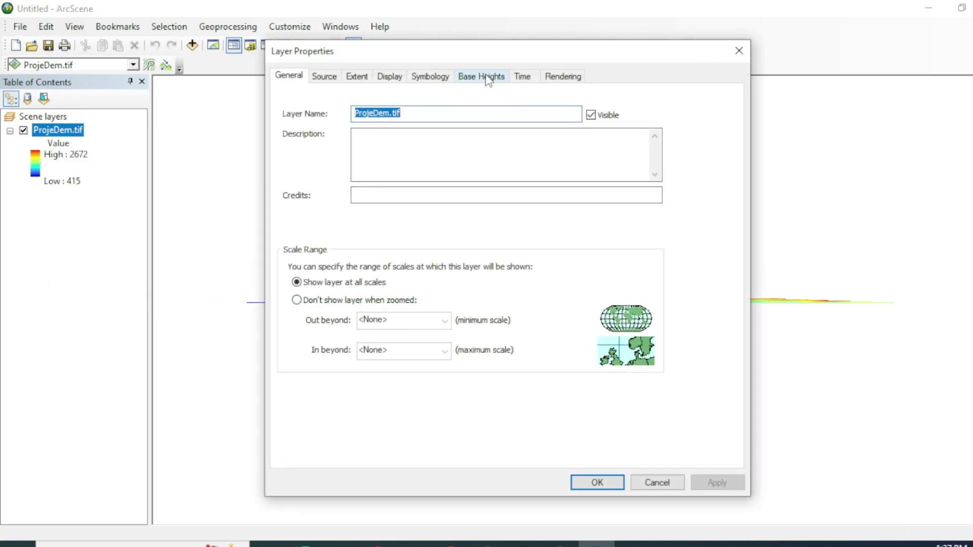
pyautogui.click(488, 79)
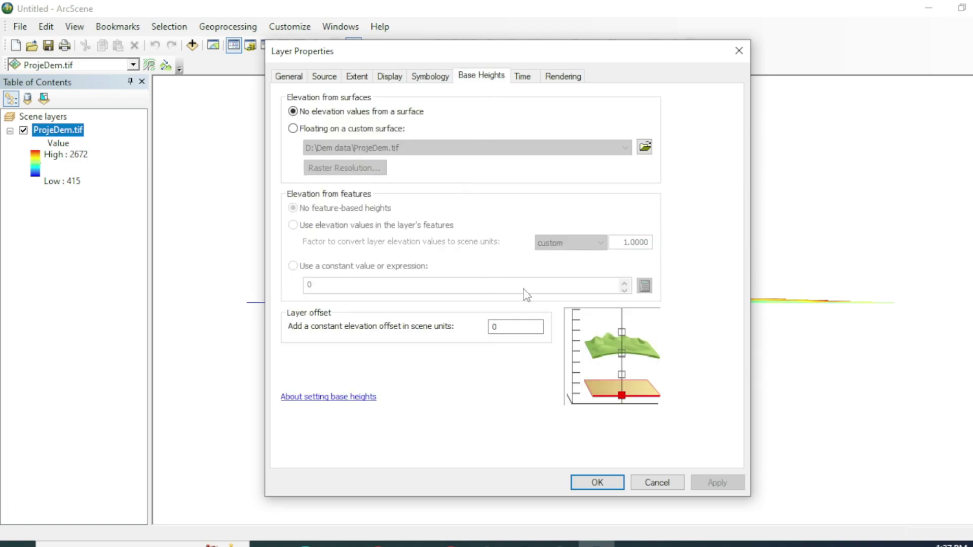
pyautogui.click(293, 129)
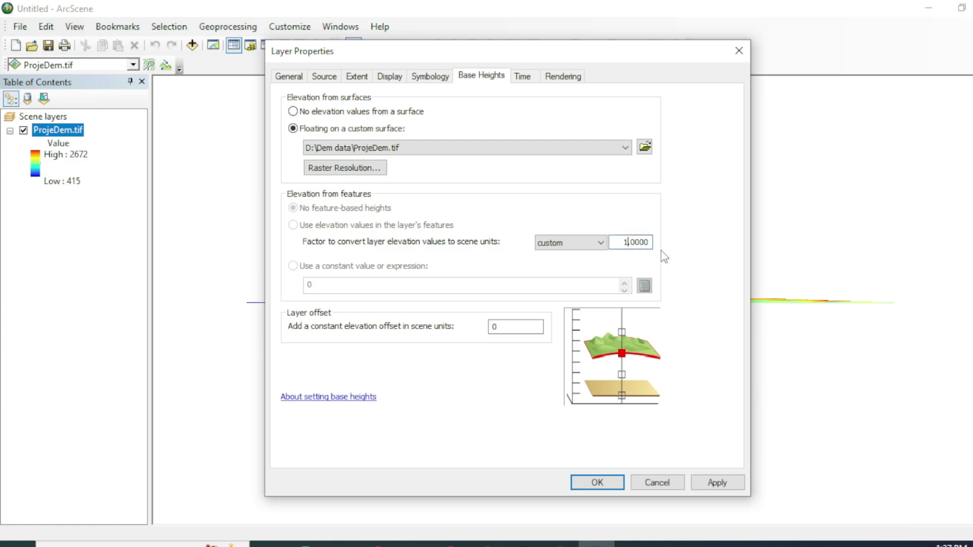
pyautogui.write('7')
pyautogui.click(598, 484)
pyautogui.moveTo(578, 222); pyautogui.dragTo(641, 365)
pyautogui.scroll(-5, 549, 243)
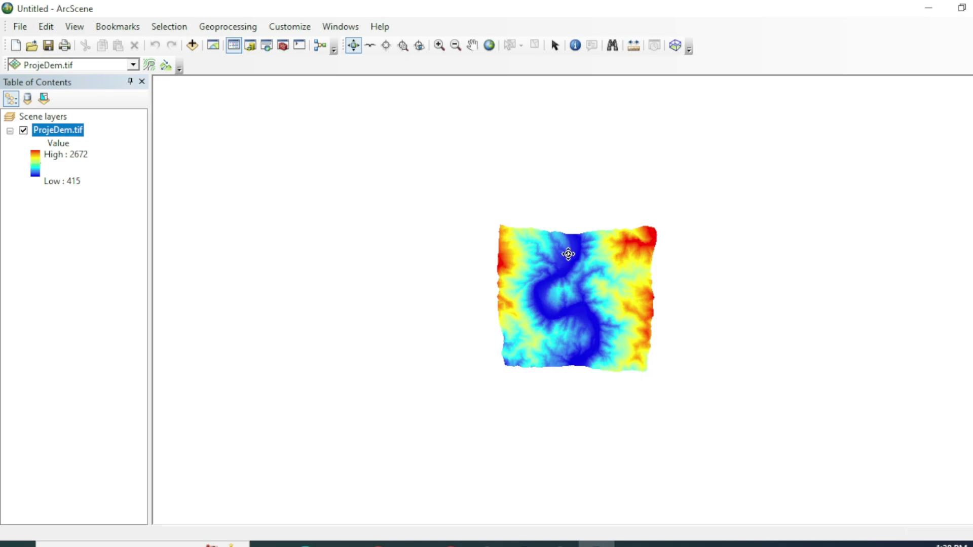
pyautogui.moveTo(588, 351)
pyautogui.mouseDown()
pyautogui.moveTo(593, 273)
pyautogui.moveTo(580, 256)
pyautogui.moveTo(587, 320)
pyautogui.moveTo(575, 226)
pyautogui.mouseUp()
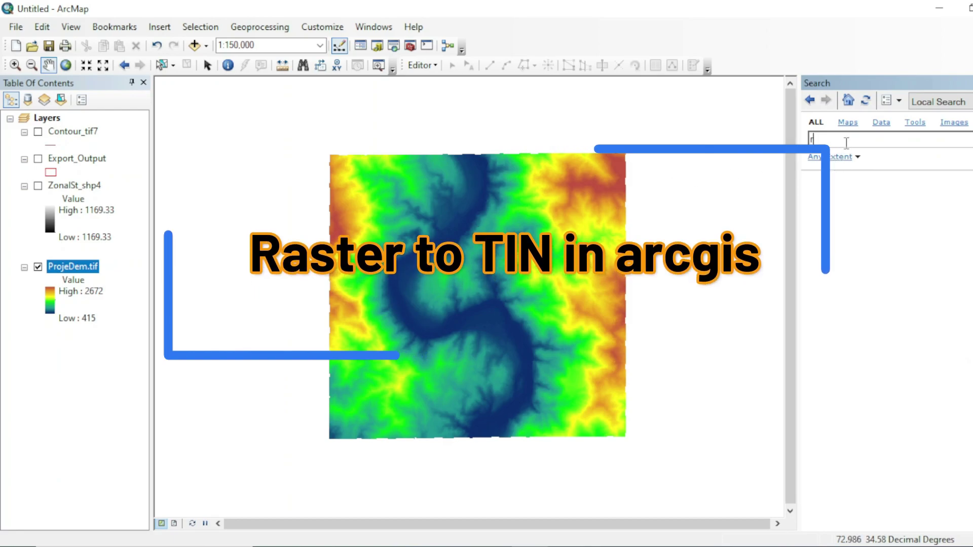
# In ArcMap, search the tools for "raster to tin" and open the Raster To TIN tool
pyautogui.write('tin')
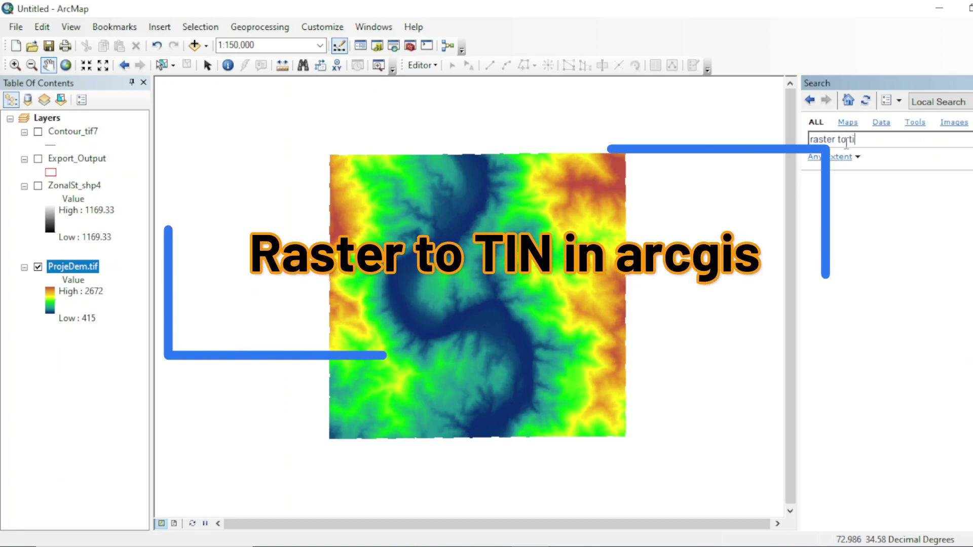
pyautogui.press('Return')
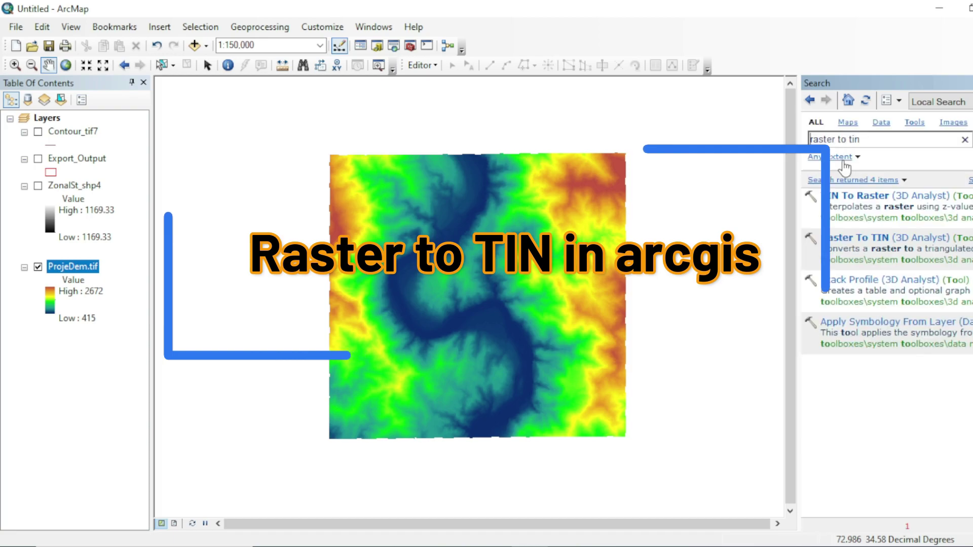
pyautogui.click(858, 238)
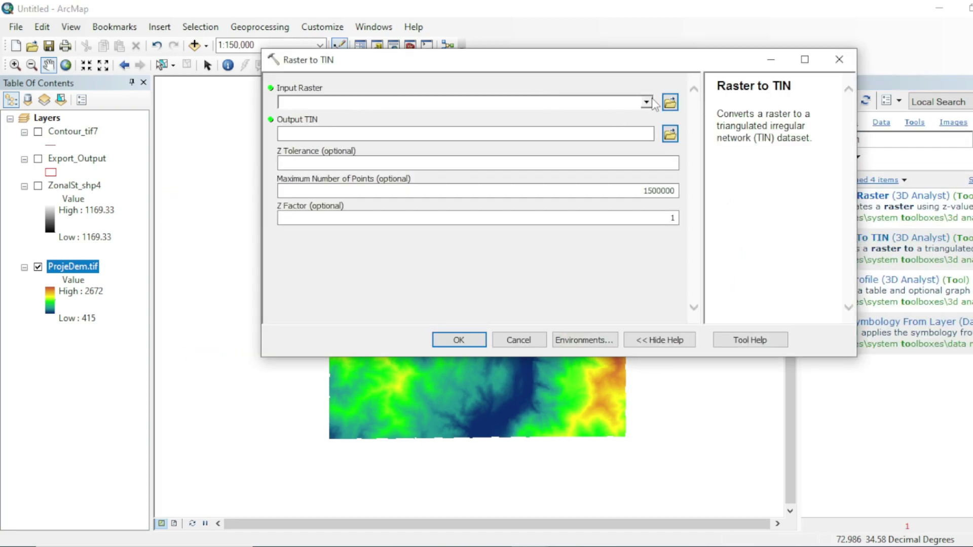
# Convert ProjeDem.tif to a TIN with Raster to TIN, keeping the default output, tolerance, point limit and Z factor
pyautogui.click(646, 102)
pyautogui.click(319, 132)
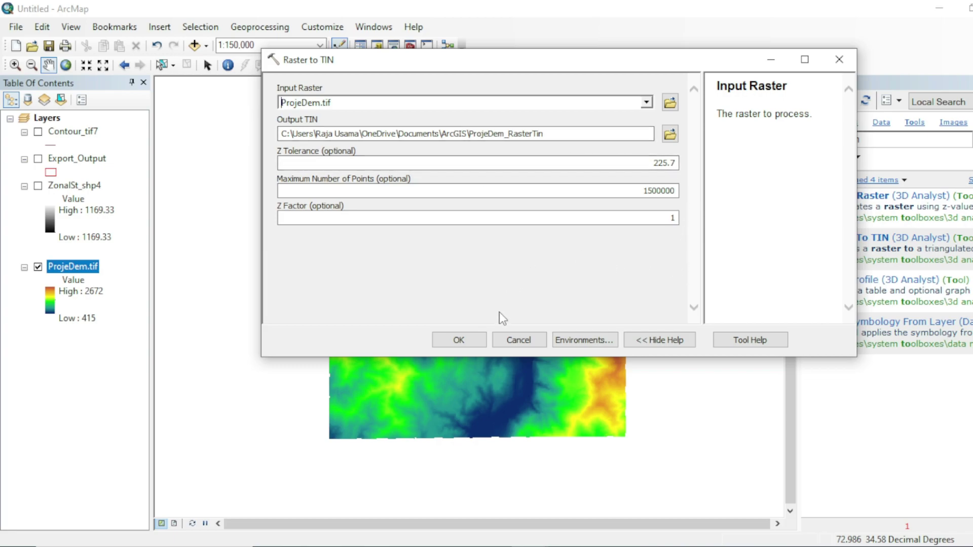
pyautogui.click(459, 340)
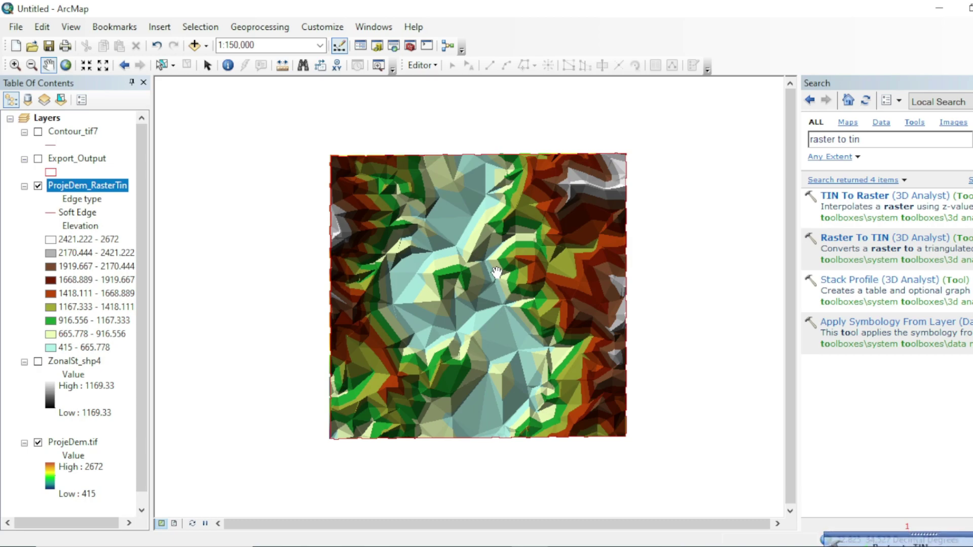
pyautogui.moveTo(487, 287)
pyautogui.mouseDown()
pyautogui.moveTo(480, 317)
pyautogui.moveTo(484, 268)
pyautogui.mouseUp()
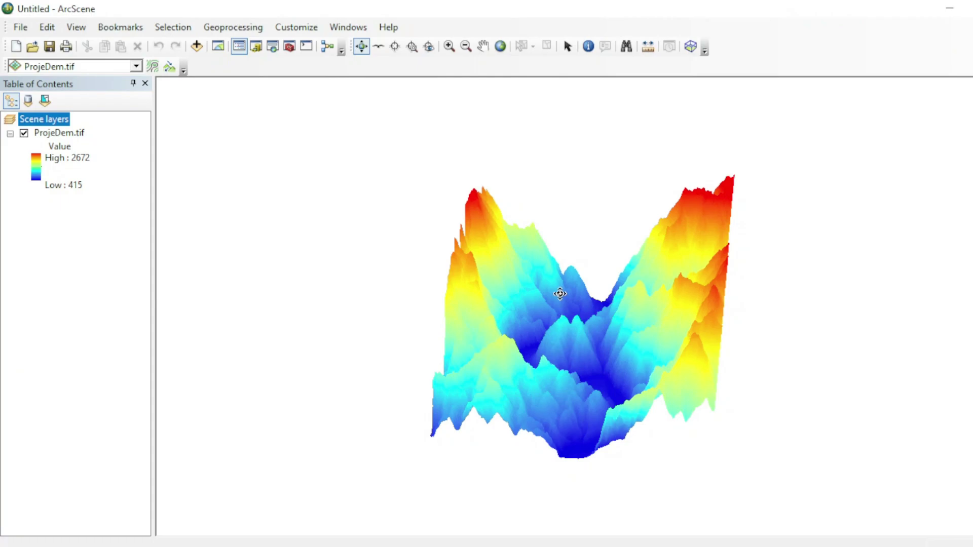
# In ArcScene, add the TIN from the Dem data folder, hide ProjeDem.tif and inspect the TIN surface in 3D
pyautogui.moveTo(559, 289); pyautogui.dragTo(521, 314)
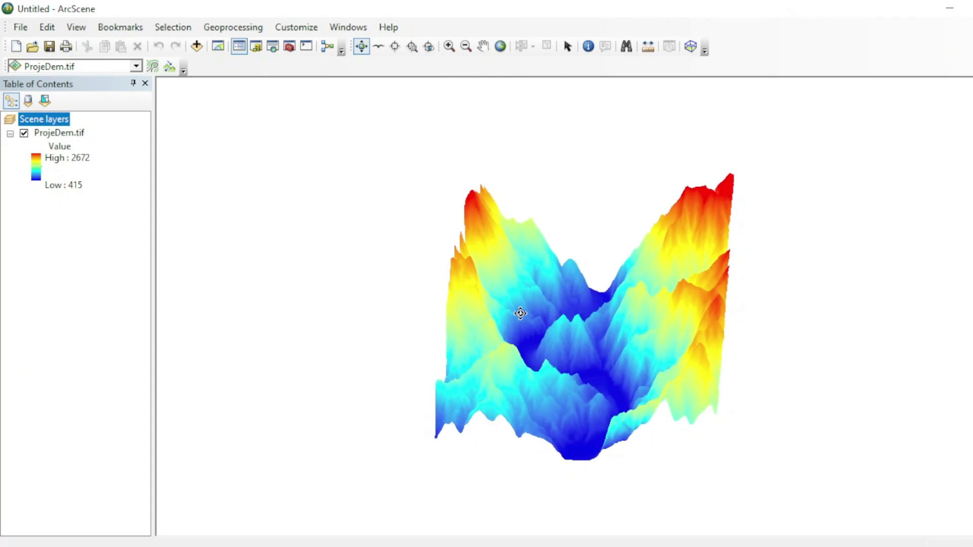
pyautogui.click(256, 47)
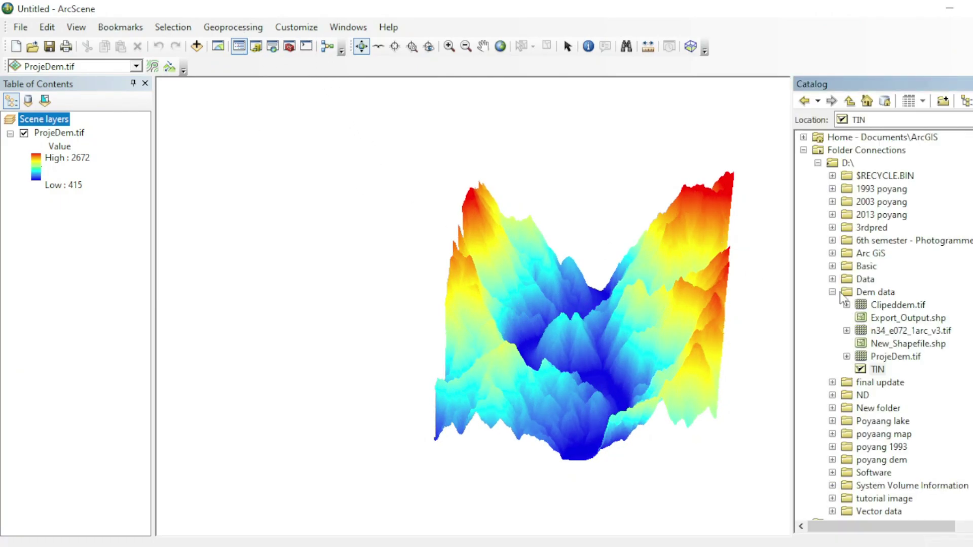
pyautogui.moveTo(877, 374); pyautogui.dragTo(665, 284)
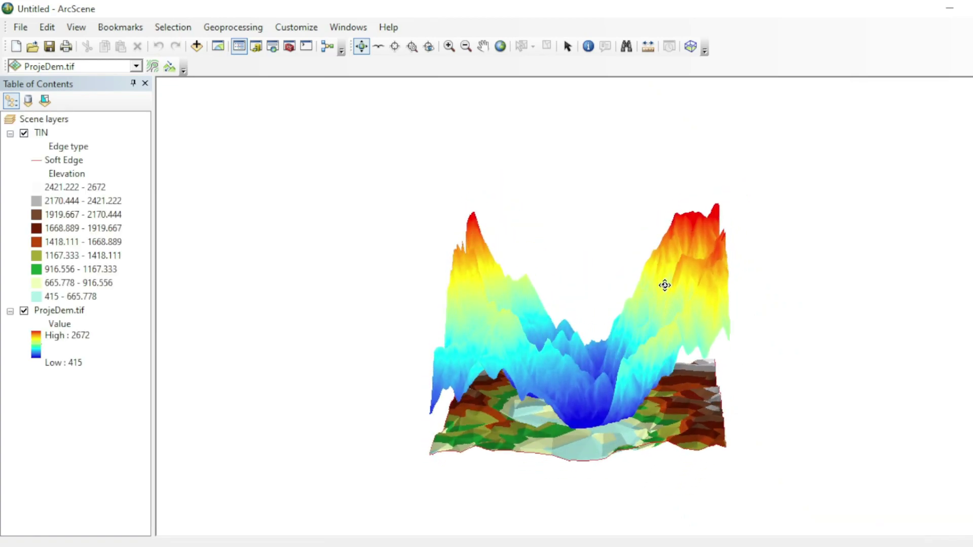
pyautogui.click(25, 312)
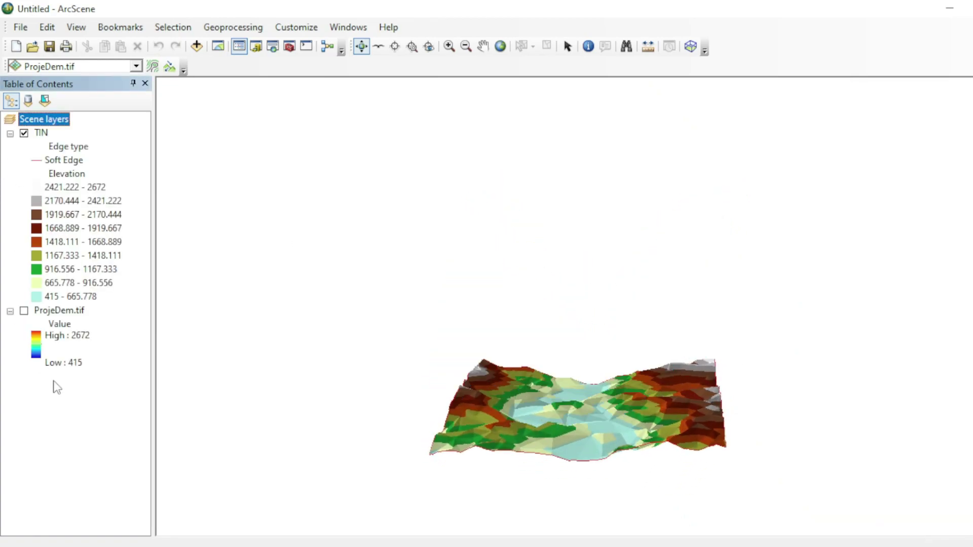
pyautogui.scroll(-3, 564, 450)
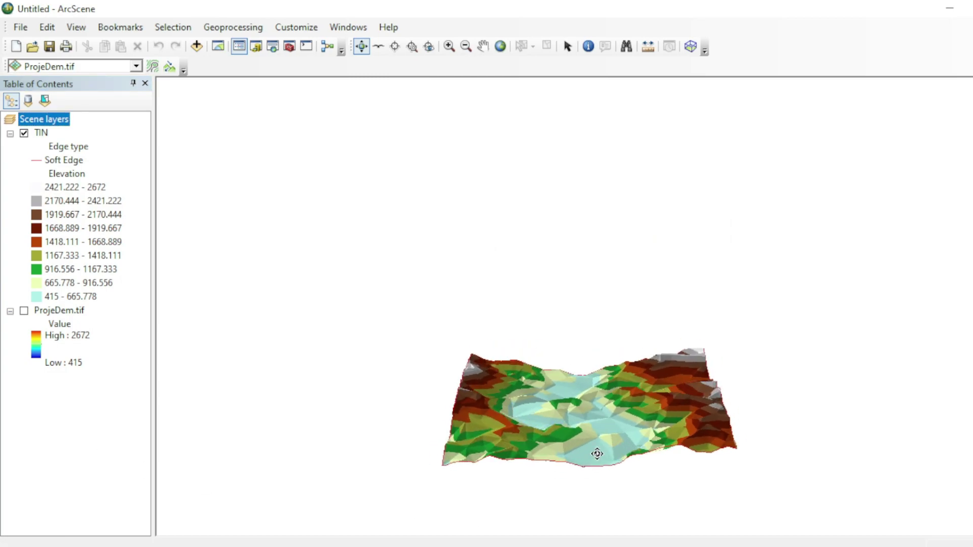
pyautogui.scroll(3, 598, 454)
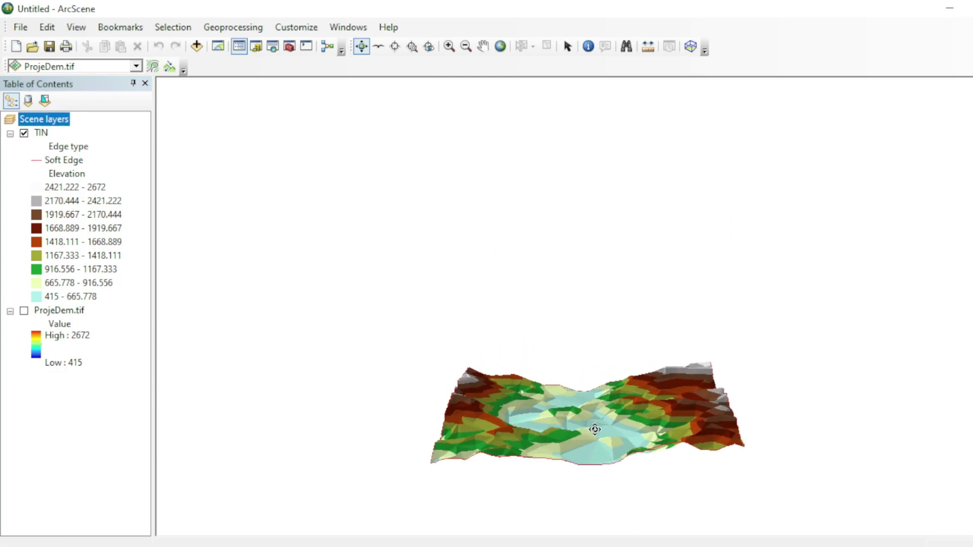
pyautogui.scroll(2, 594, 436)
pyautogui.moveTo(591, 455); pyautogui.dragTo(591, 461)
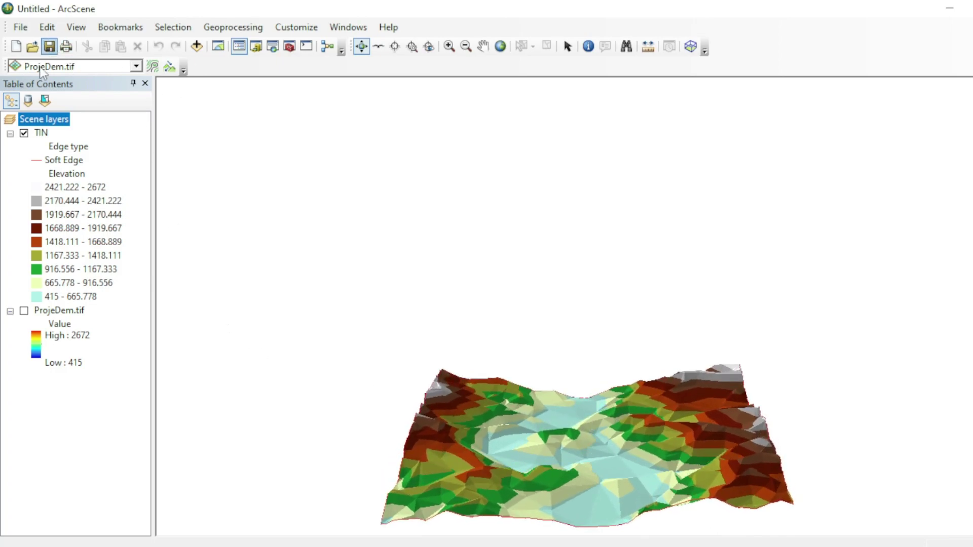
# Apply the TIN layer's base height settings with the custom surface D:\Dem data\TIN and view the terrain from another angle
pyautogui.rightClick(49, 136)
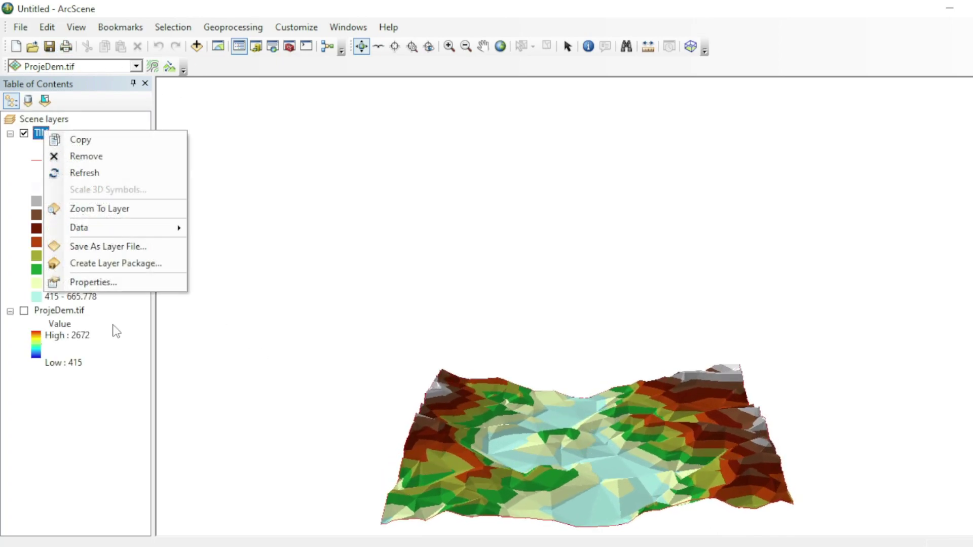
pyautogui.click(111, 283)
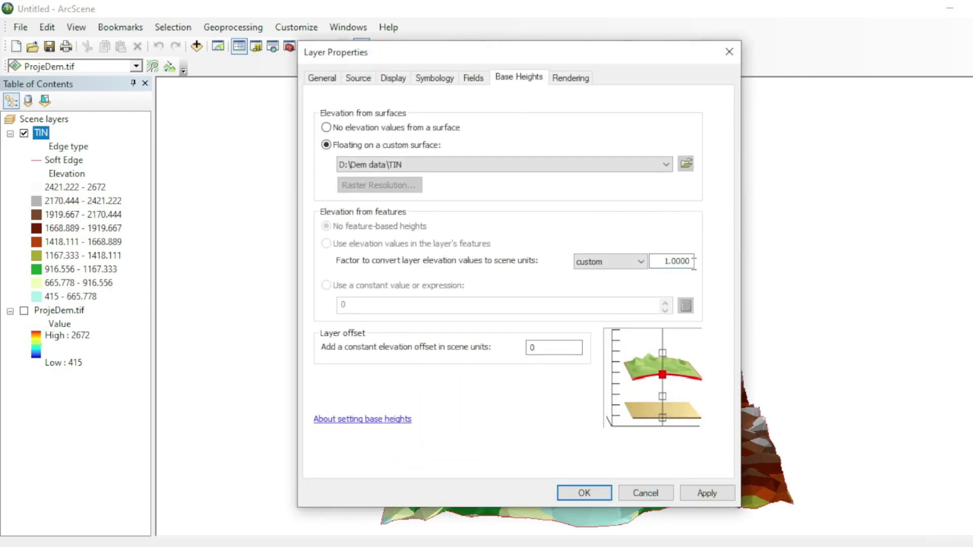
pyautogui.click(583, 492)
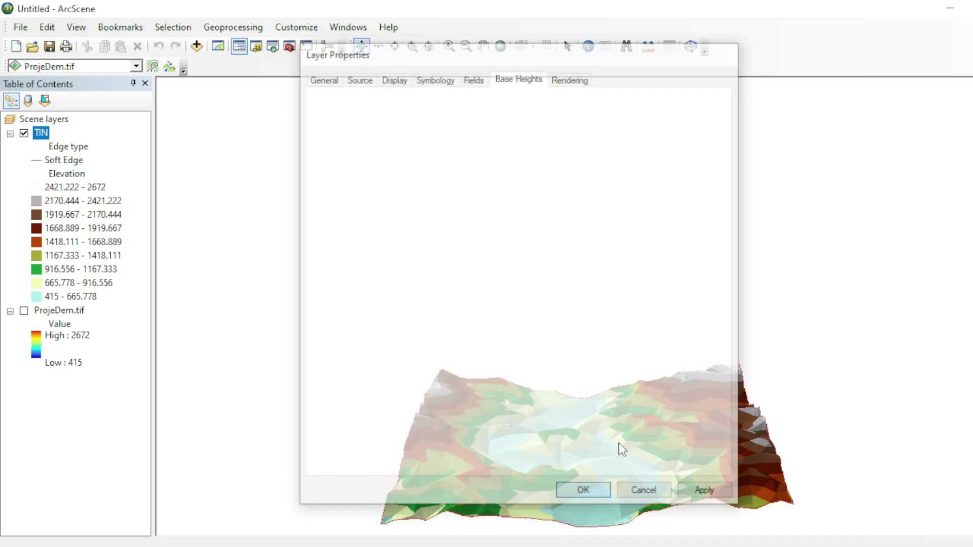
pyautogui.moveTo(583, 480); pyautogui.dragTo(593, 453)
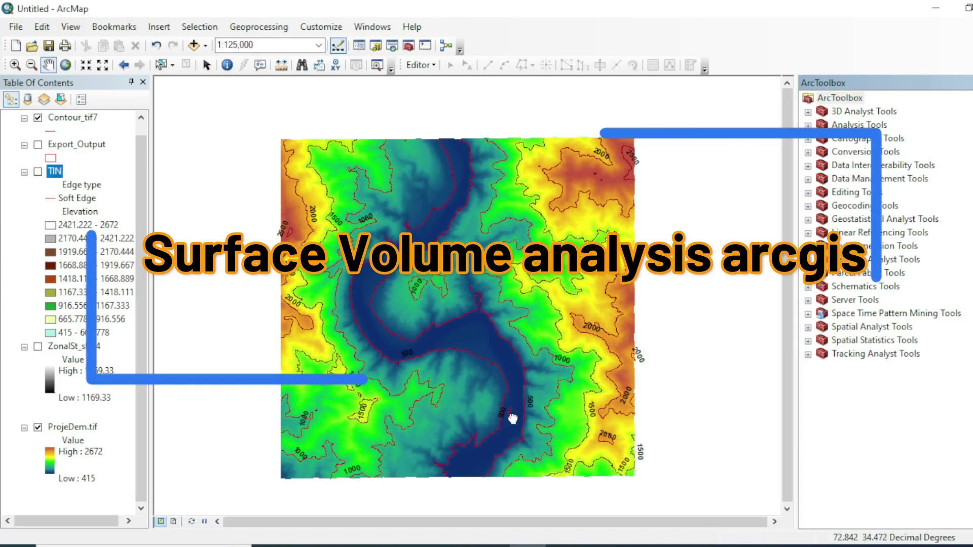
# Hide ProjeDem.tif and select the two 500 contour lines on both sides of the river in Contour_tif7
pyautogui.moveTo(513, 419); pyautogui.dragTo(503, 419)
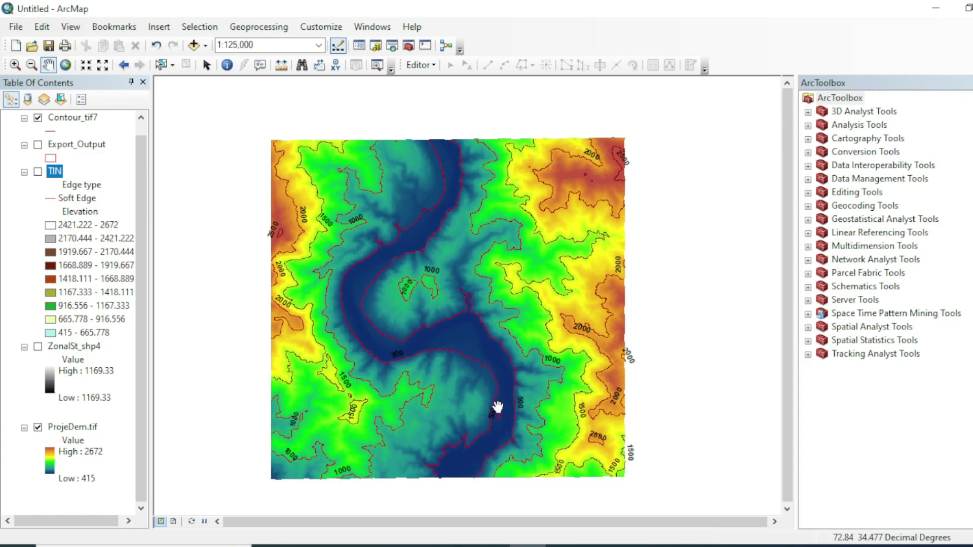
pyautogui.click(161, 65)
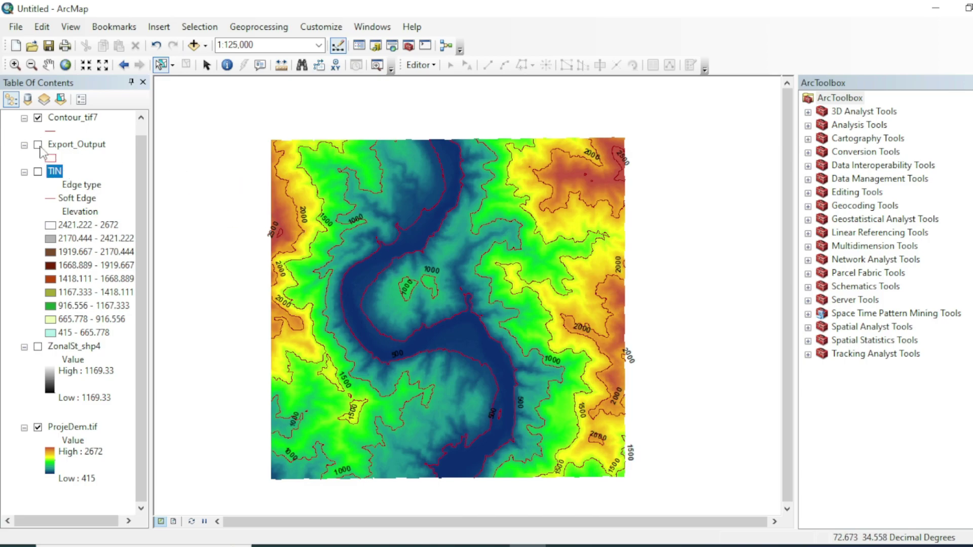
pyautogui.click(38, 428)
pyautogui.click(347, 282)
pyautogui.keyDown('shift'); pyautogui.click(413, 323); pyautogui.keyUp('shift')
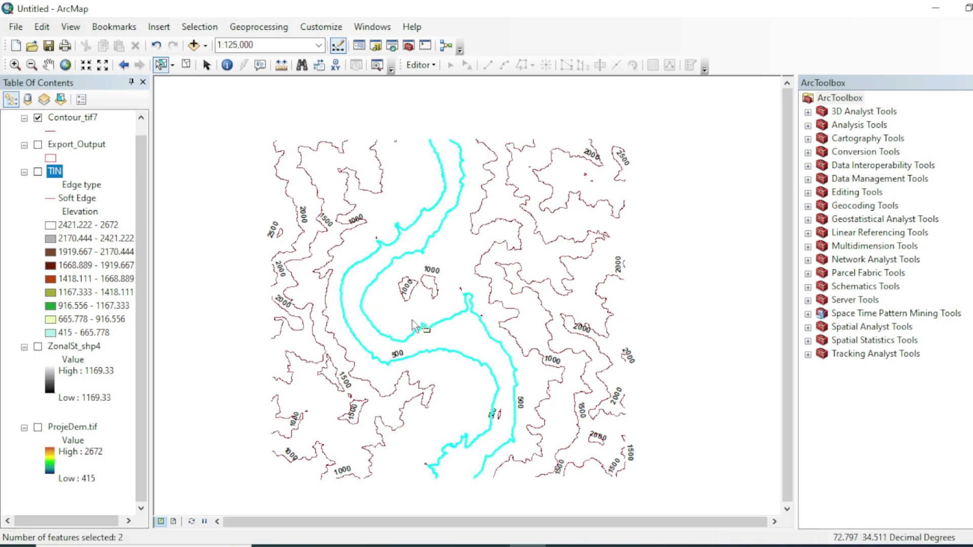
# Create a new layer from the selected contours and remove the original Contour_tif7 layer from the map
pyautogui.rightClick(76, 118)
pyautogui.moveTo(172, 269)
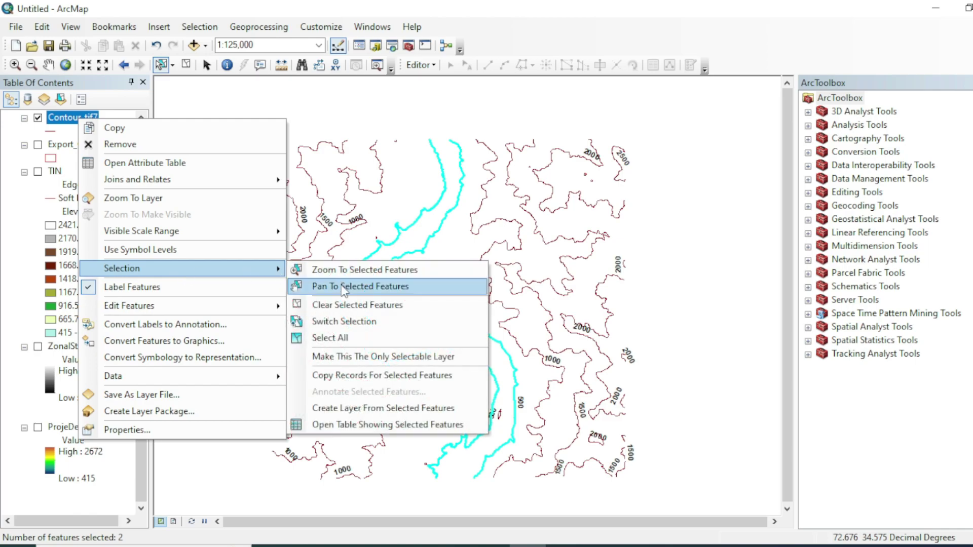
pyautogui.click(359, 408)
pyautogui.rightClick(76, 144)
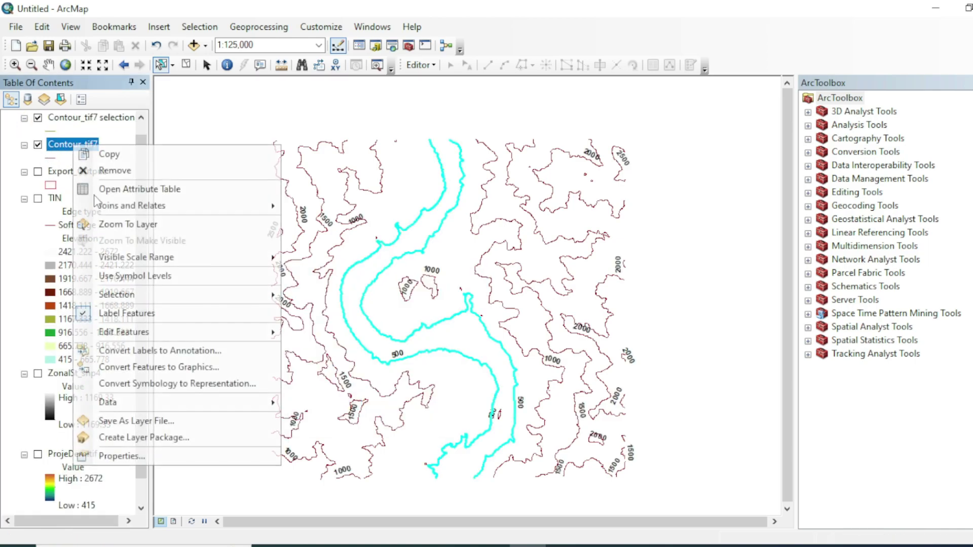
pyautogui.click(117, 171)
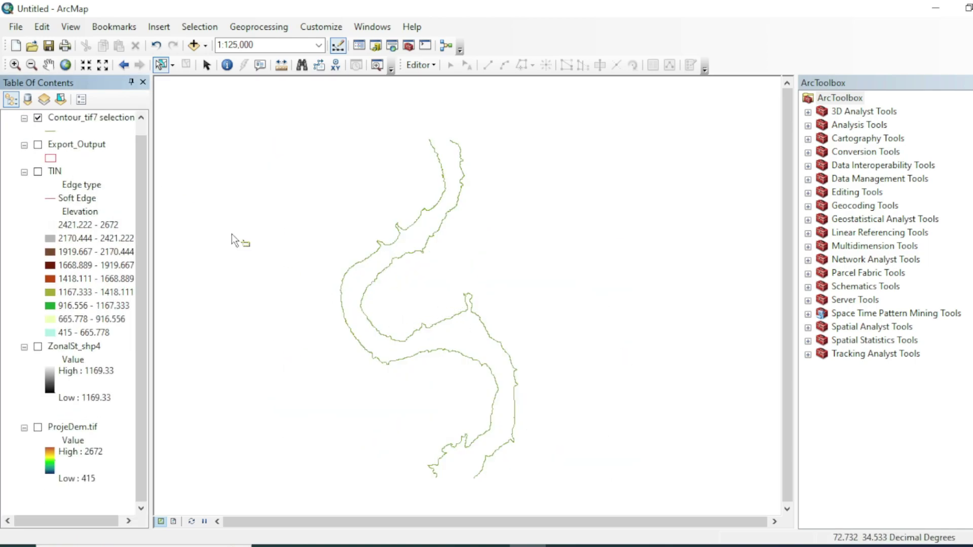
# Label the features of the Contour_tif7 selection layer and show ProjeDem.tif beneath it again
pyautogui.rightClick(71, 118)
pyautogui.click(101, 285)
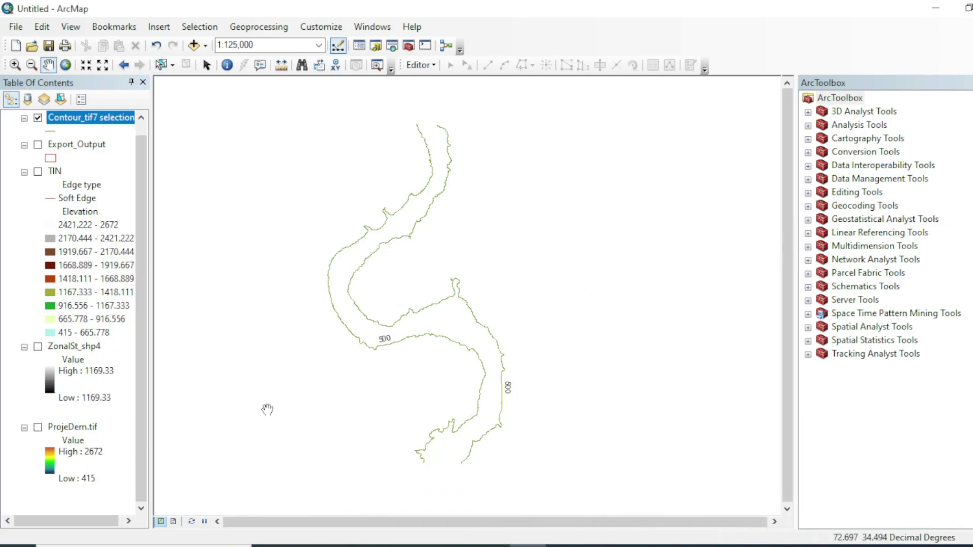
pyautogui.moveTo(470, 336); pyautogui.dragTo(455, 336)
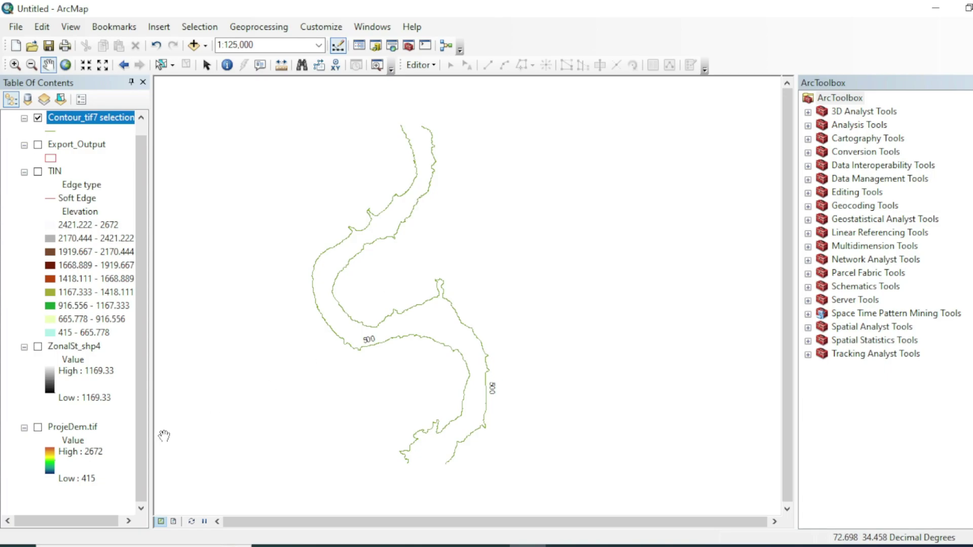
pyautogui.scroll(1, 36, 434)
pyautogui.click(38, 440)
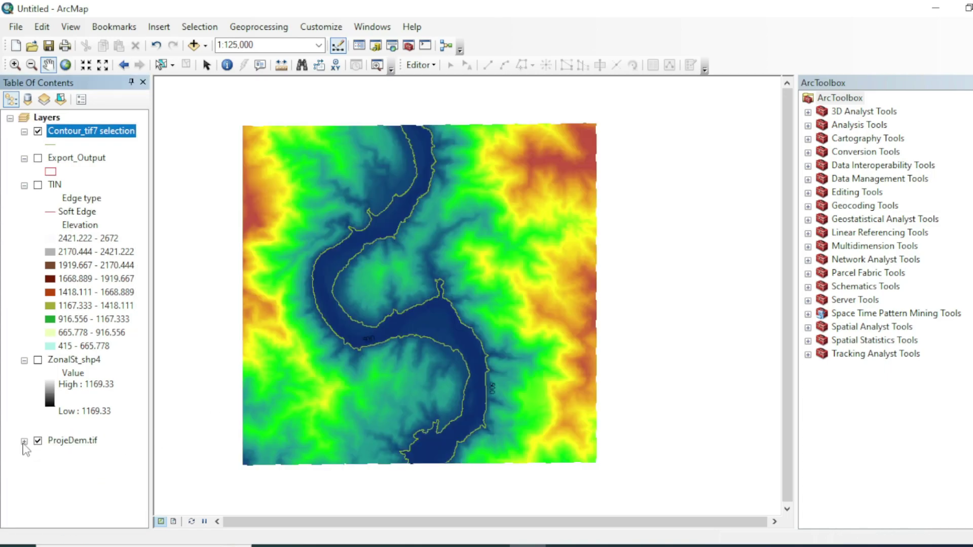
pyautogui.moveTo(401, 311); pyautogui.dragTo(408, 318)
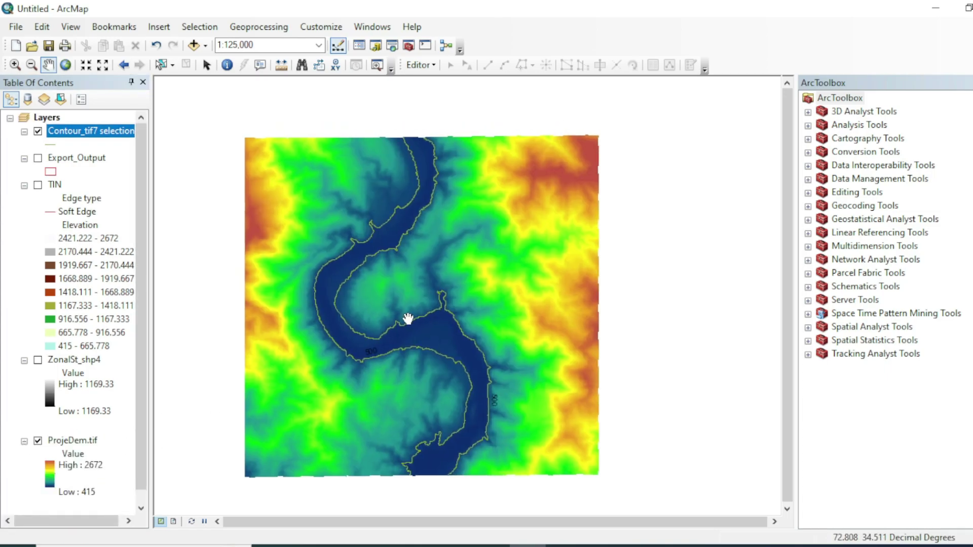
# Expand the 3D Analyst toolbox and check in the extensions list that 3D Analyst is enabled
pyautogui.click(807, 112)
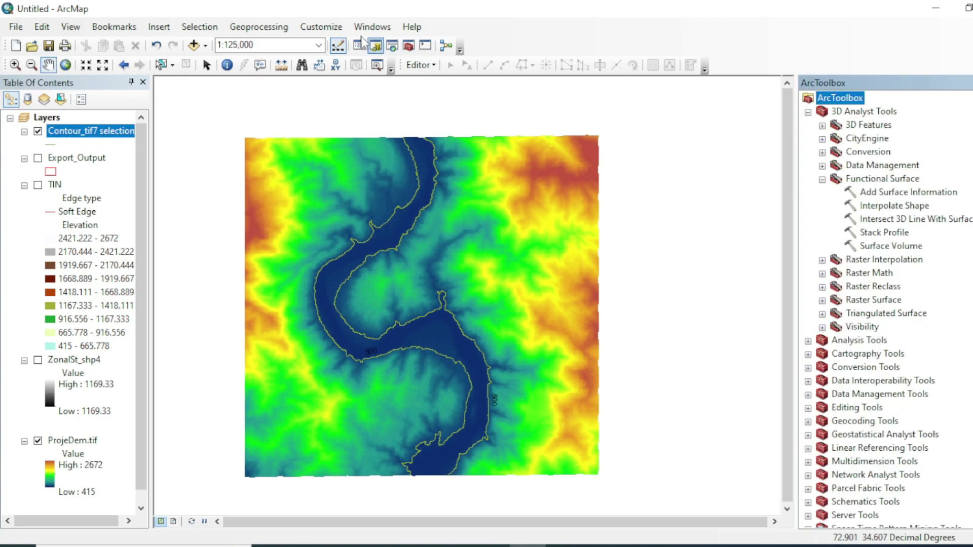
pyautogui.click(337, 31)
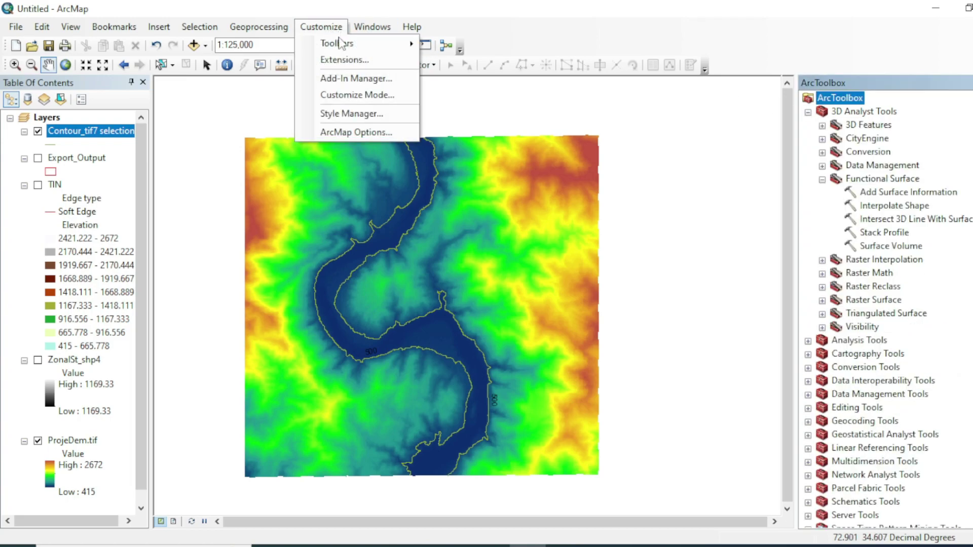
pyautogui.click(345, 60)
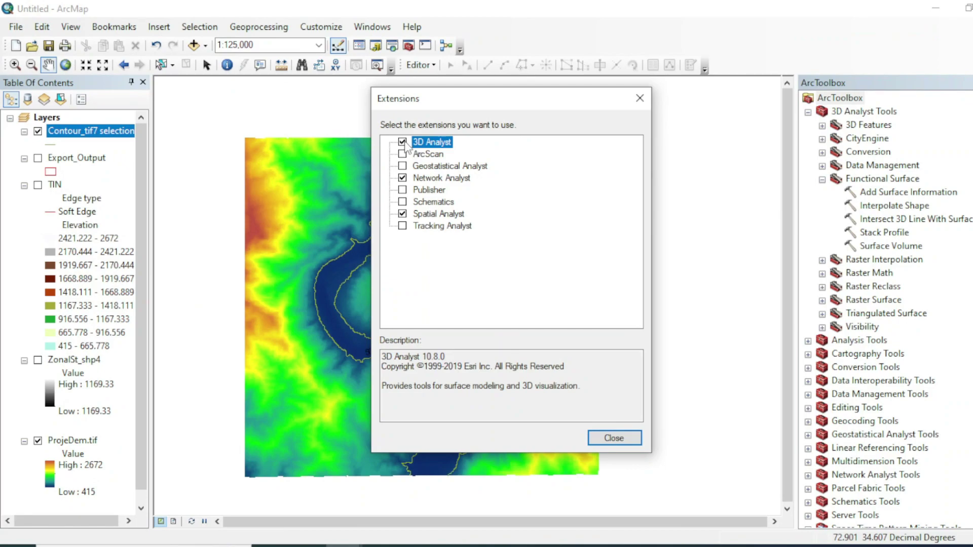
pyautogui.click(639, 97)
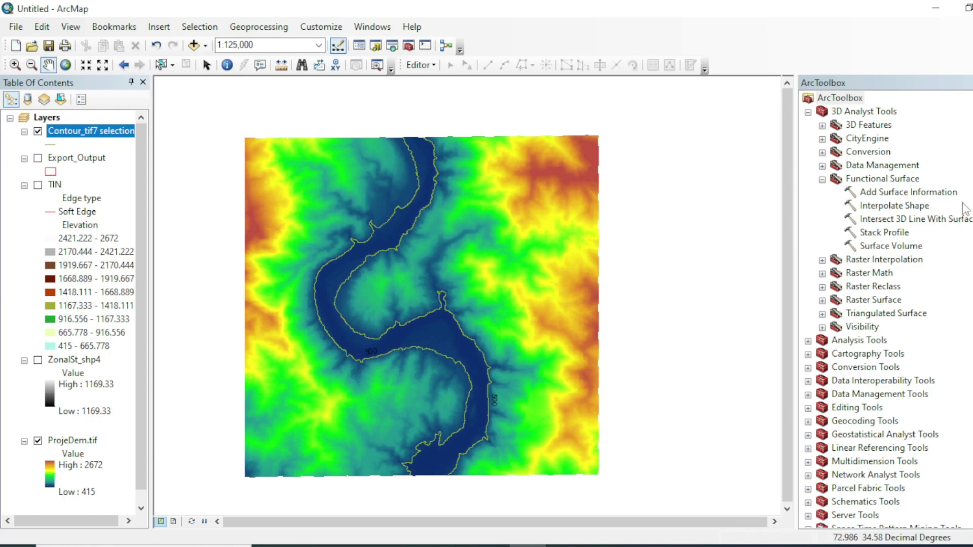
# Open the Surface Volume tool from the 3D Analyst Functional Surface toolset and choose ProjeDem.tif as the input surface
pyautogui.scroll(-1, 887, 310)
pyautogui.scroll(-1, 970, 263)
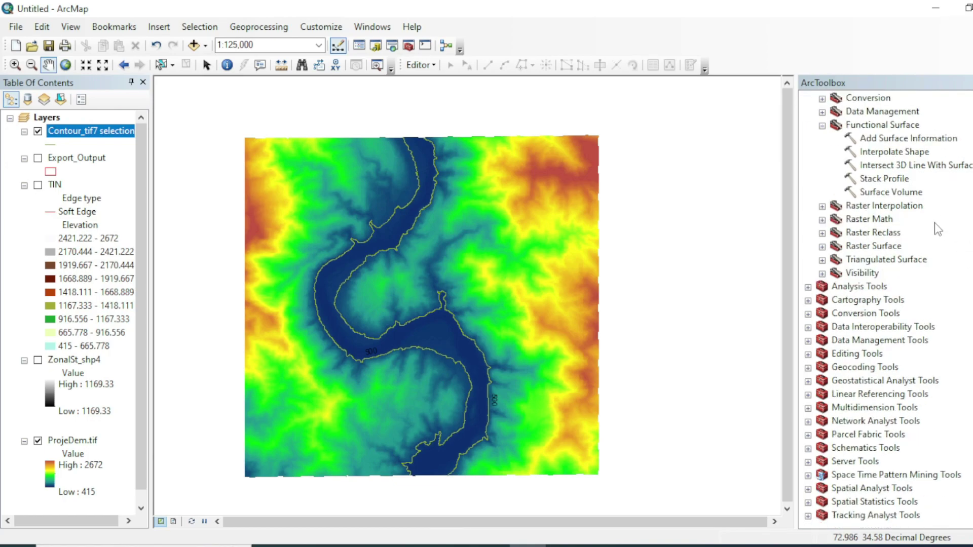
pyautogui.doubleClick(890, 192)
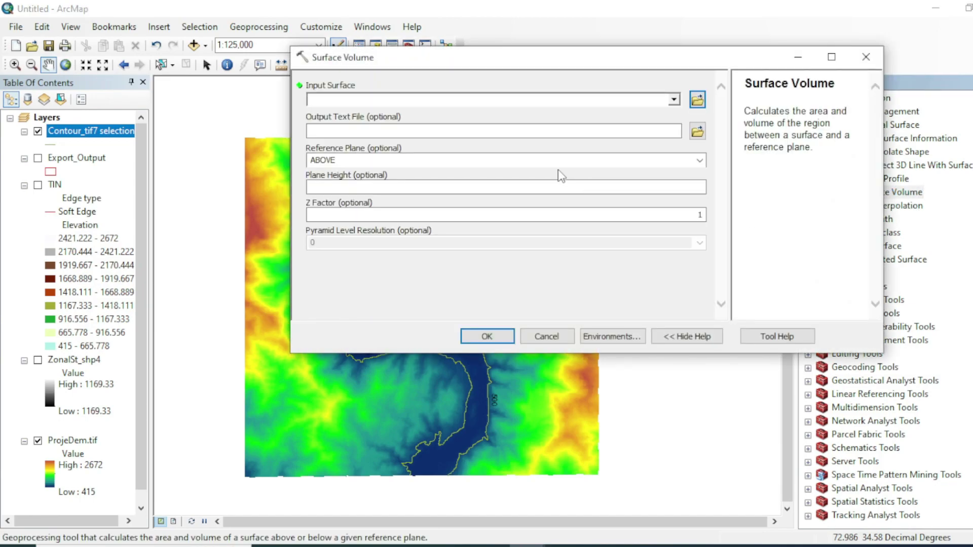
pyautogui.click(674, 100)
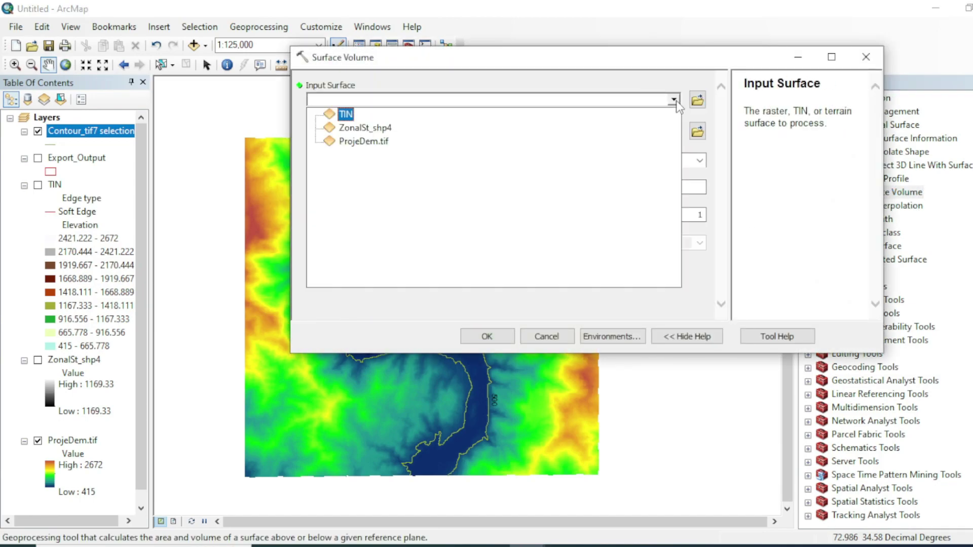
pyautogui.click(354, 141)
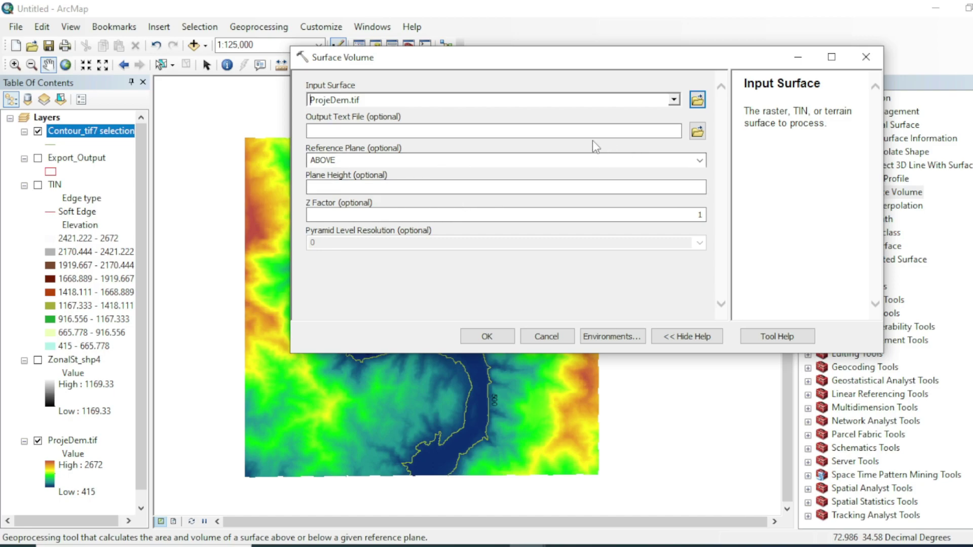
# Set the Surface Volume output text file to volume.txt in the Dem data folder
pyautogui.click(697, 131)
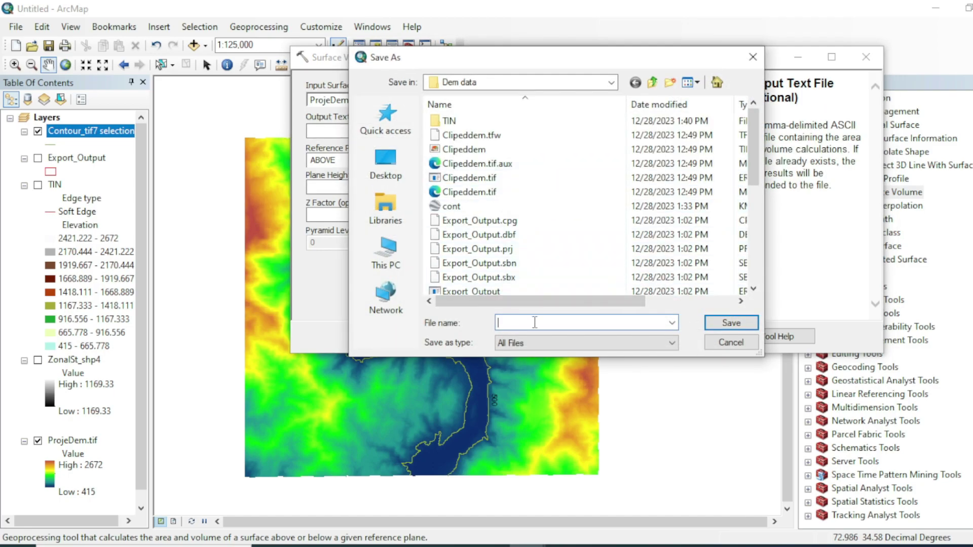
pyautogui.moveTo(641, 60); pyautogui.dragTo(709, 54)
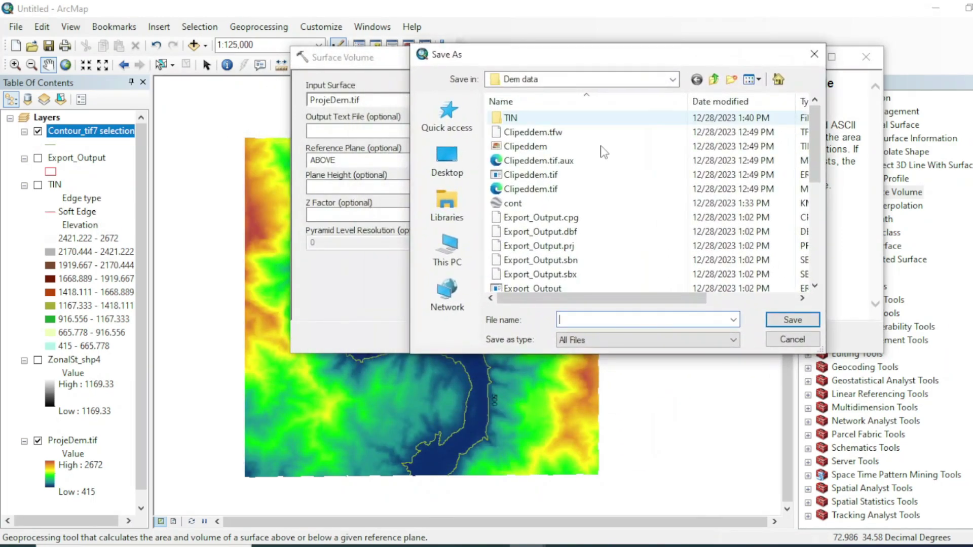
pyautogui.write('volu')
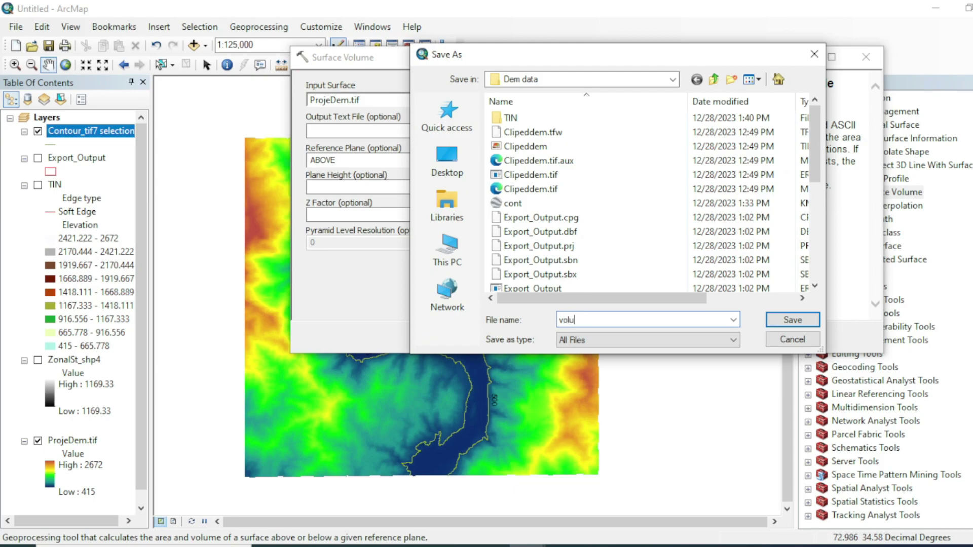
pyautogui.write('me.txt')
pyautogui.click(793, 320)
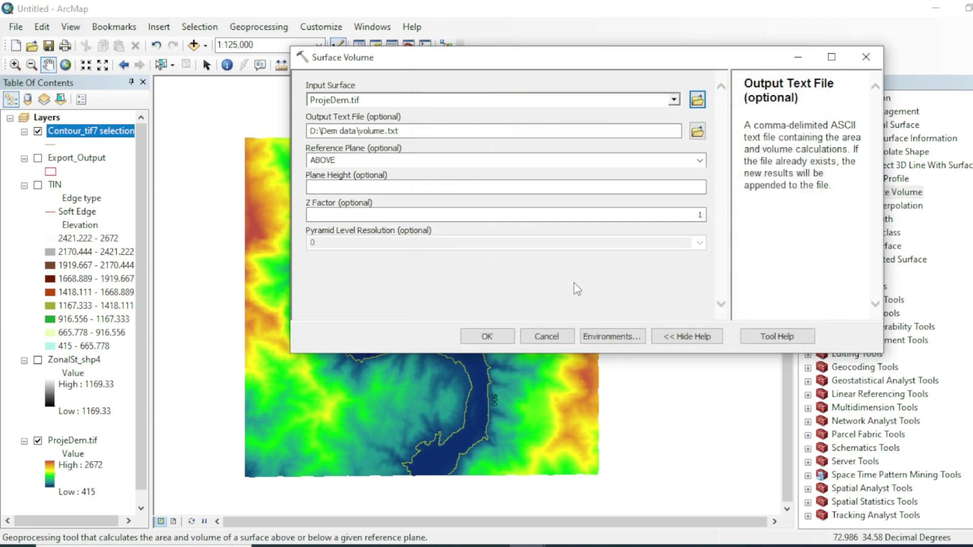
# Set the reference plane to BELOW and the plane height to 500, keep the Z factor at 1, and run Surface Volume
pyautogui.click(700, 161)
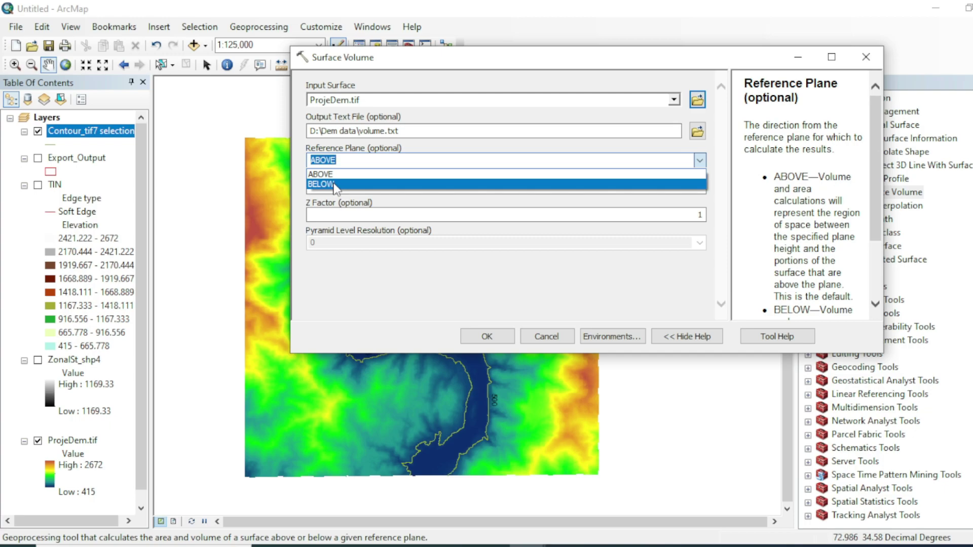
pyautogui.click(334, 184)
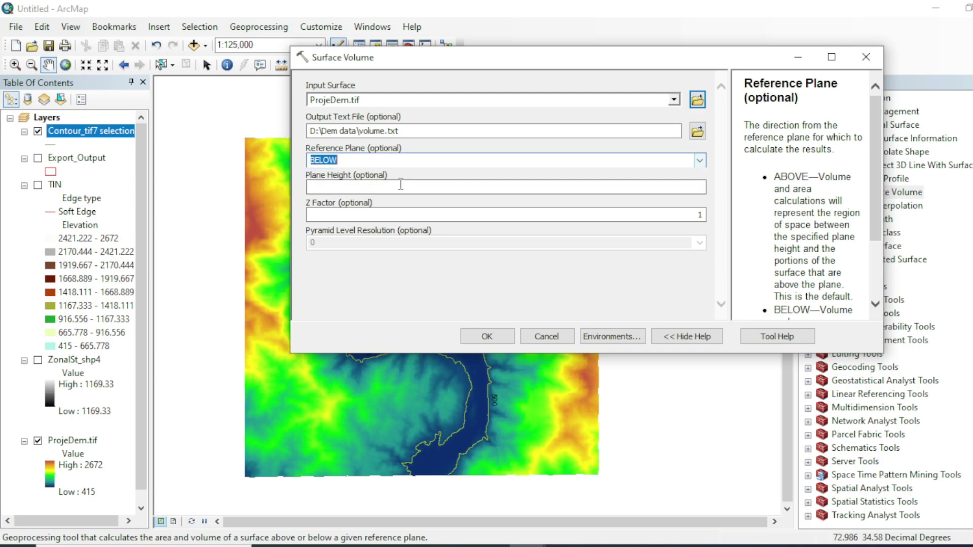
pyautogui.click(688, 187)
pyautogui.write('500')
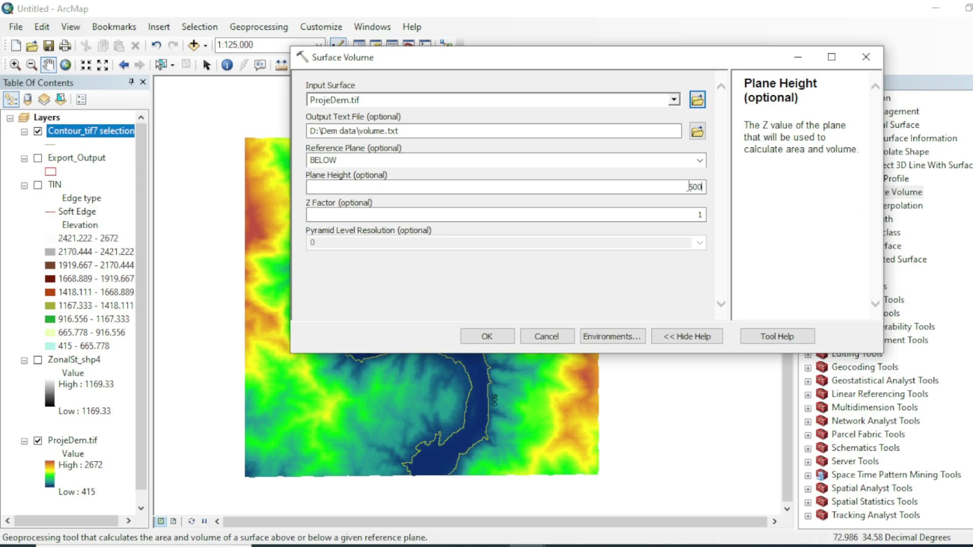
pyautogui.click(676, 274)
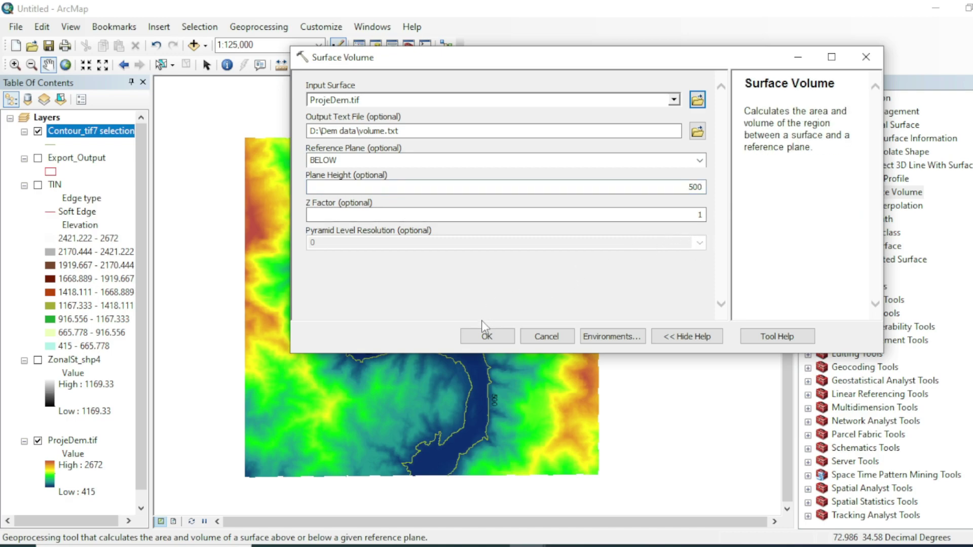
pyautogui.click(485, 337)
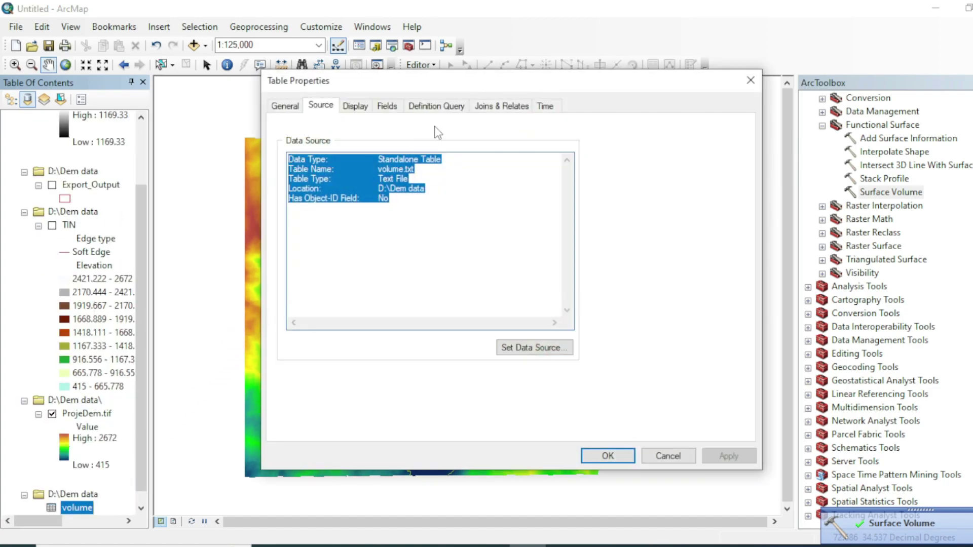
# Close the table properties and open the volume table to view the calculated area and volume
pyautogui.click(754, 87)
pyautogui.rightClick(76, 507)
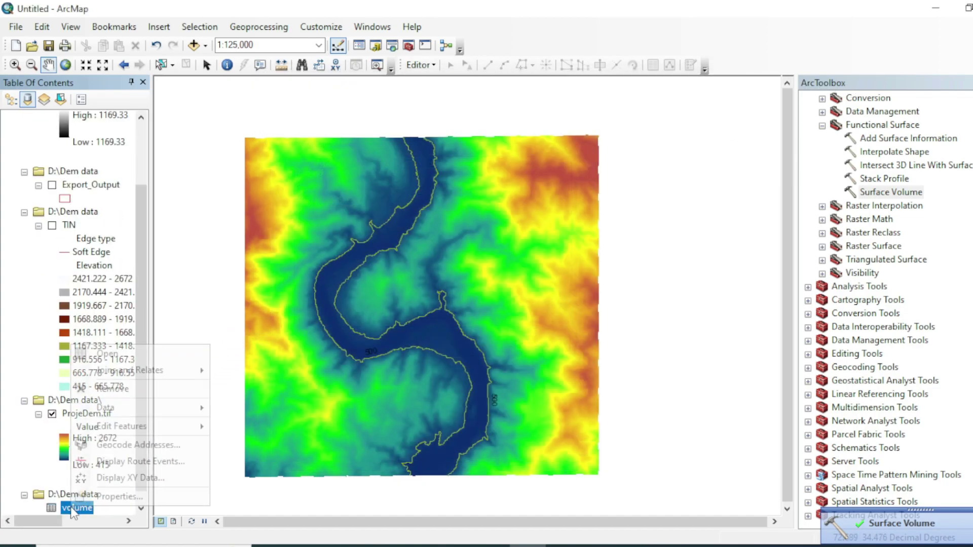
pyautogui.click(108, 354)
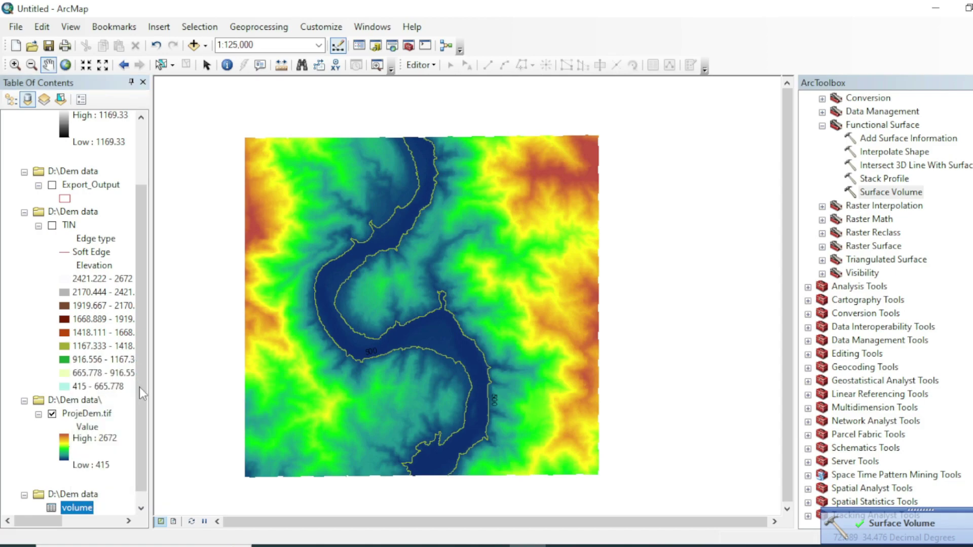
pyautogui.moveTo(640, 372); pyautogui.dragTo(744, 375)
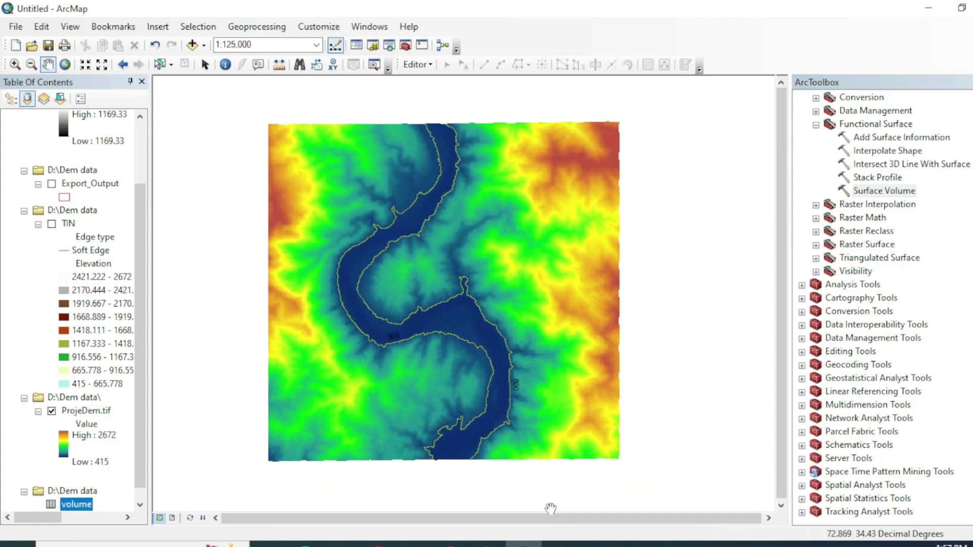
pyautogui.moveTo(532, 376); pyautogui.dragTo(541, 375)
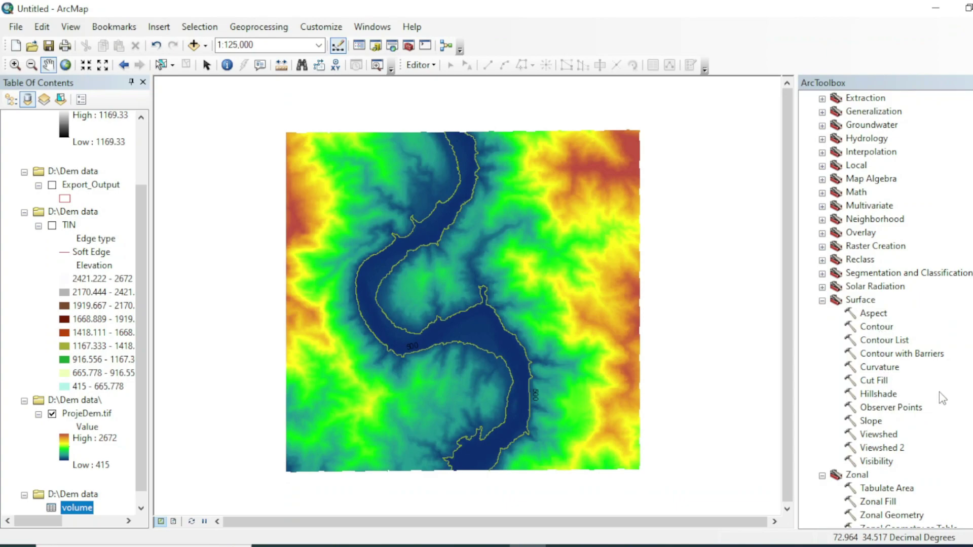
pyautogui.moveTo(543, 337); pyautogui.dragTo(545, 340)
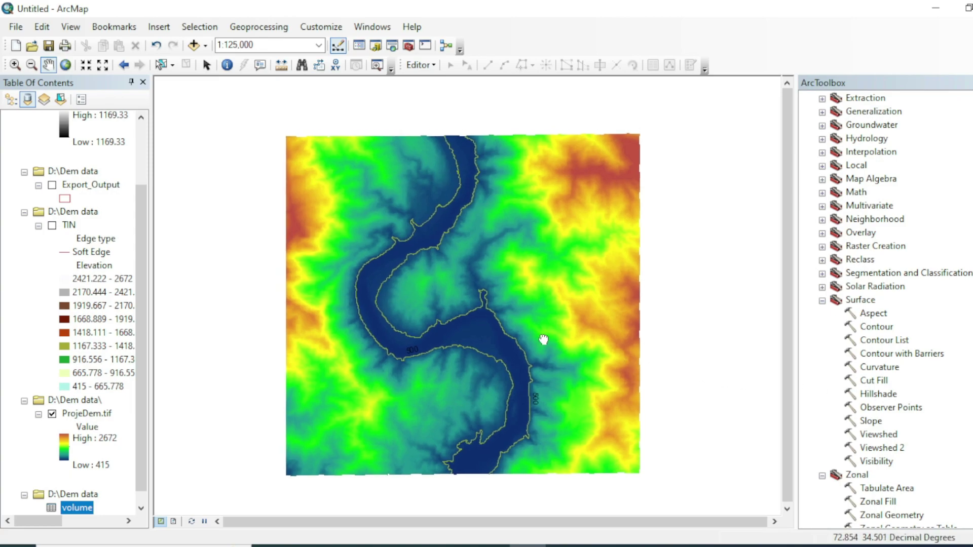